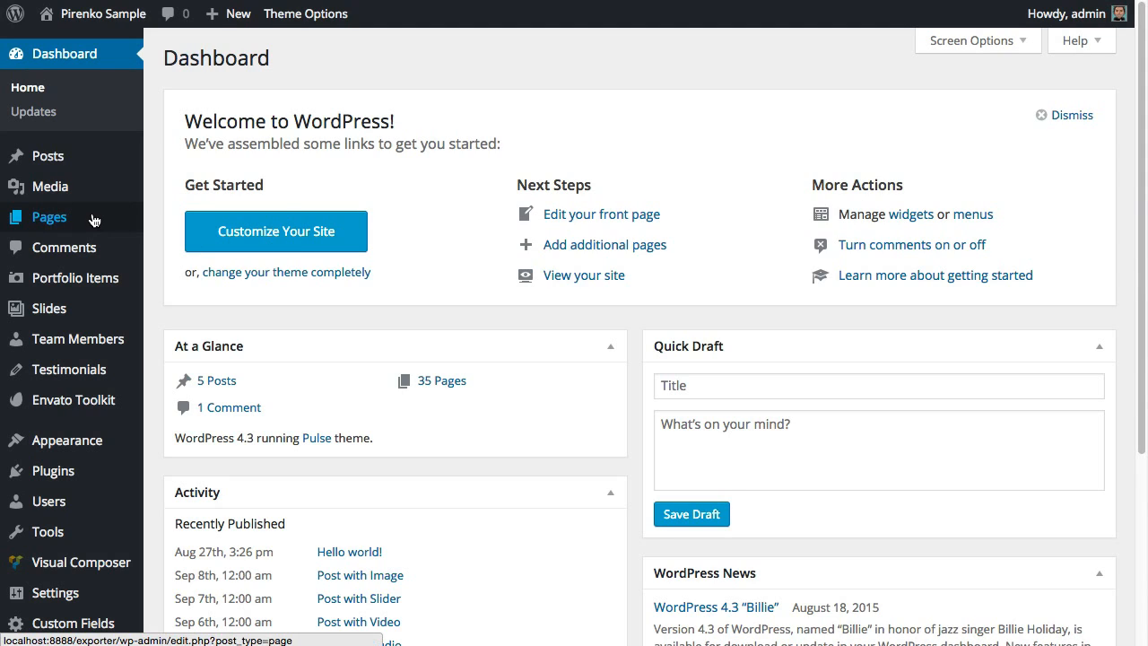
# - Create a new page titled "My Sample Portfolio"
pyautogui.moveTo(103, 221)
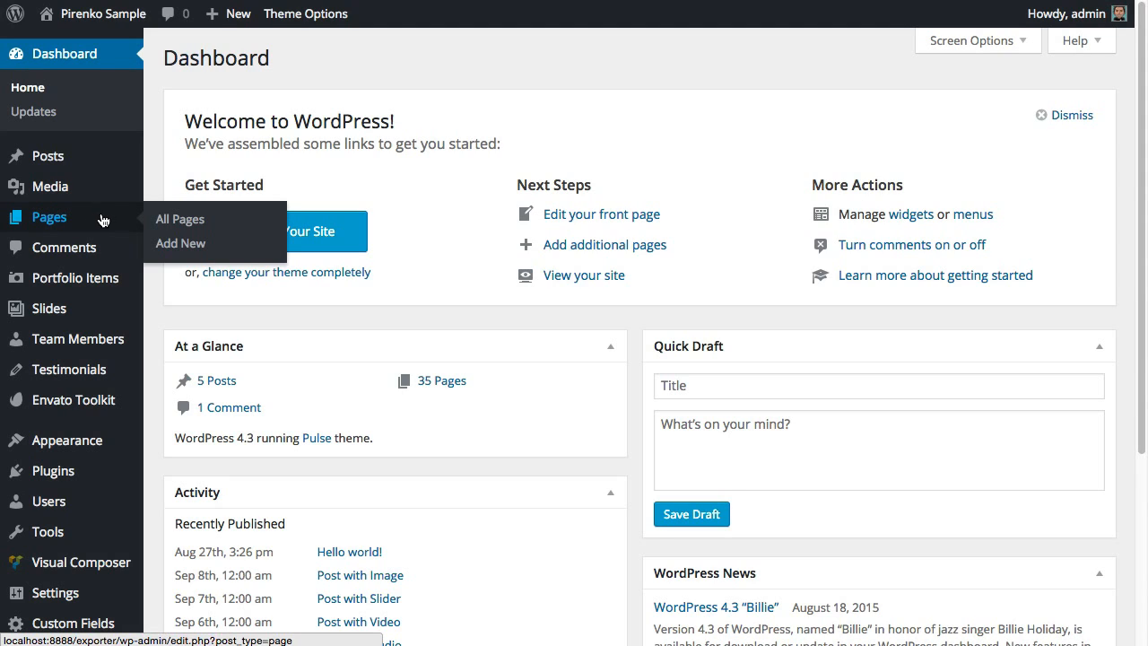
pyautogui.click(182, 245)
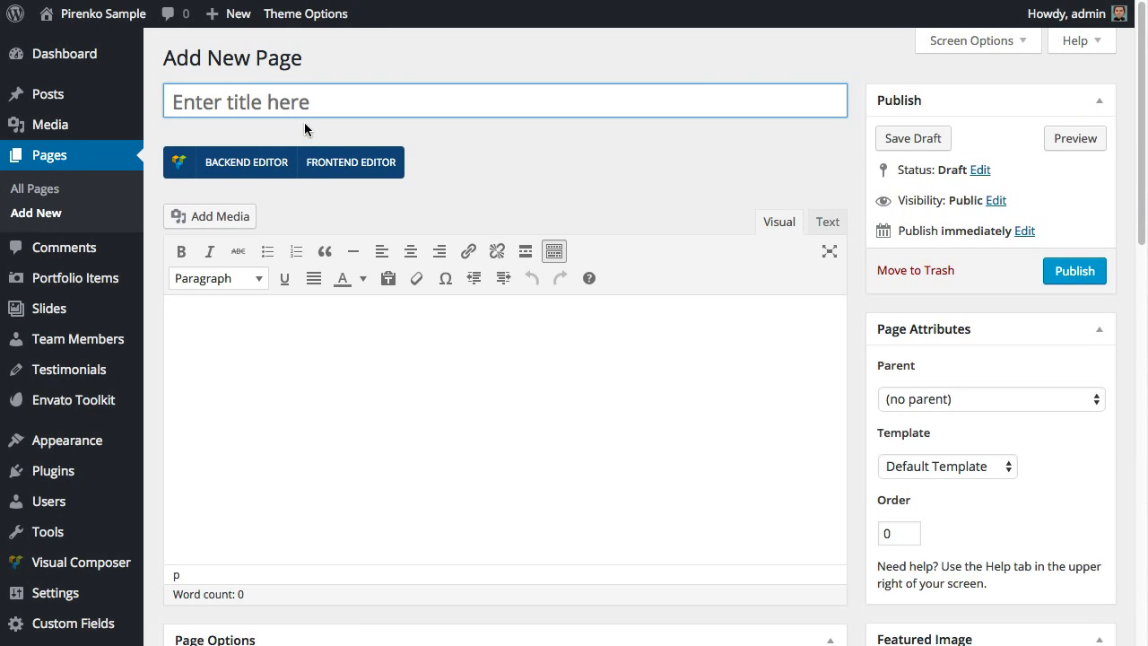
pyautogui.write('My D')
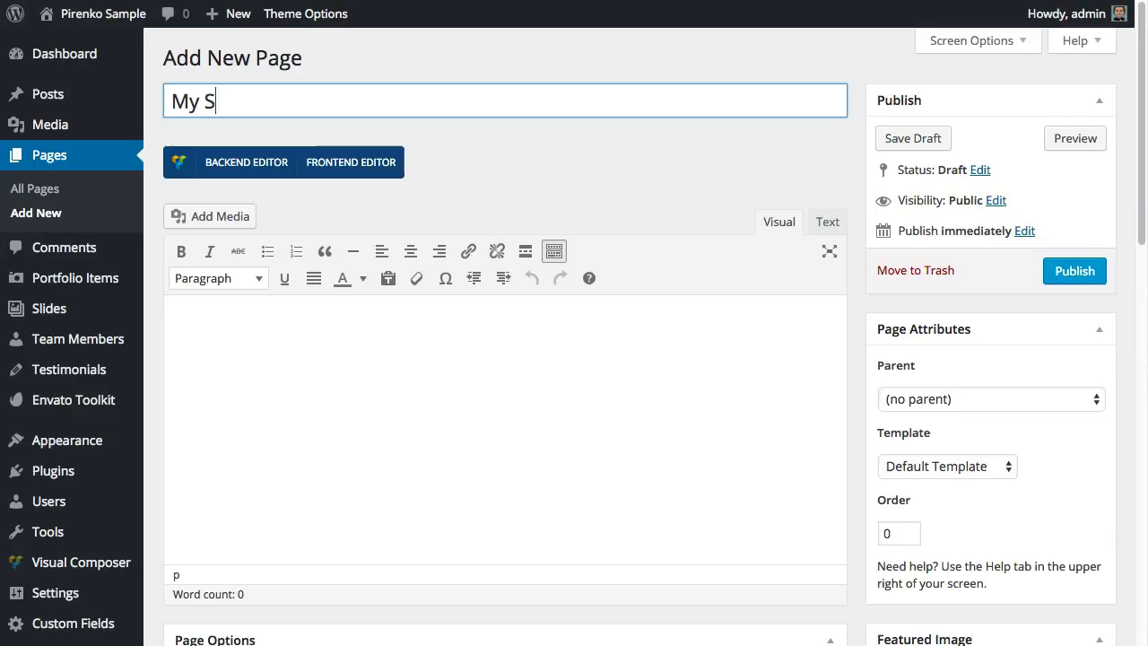
pyautogui.write('ampe')
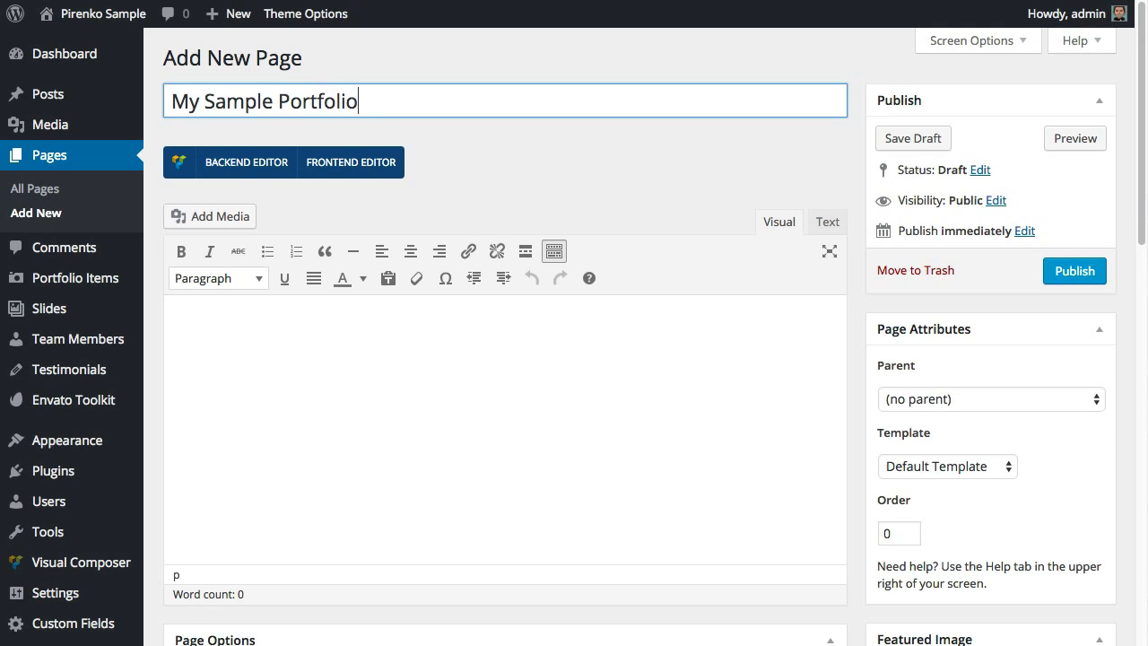
# - Switch the page to the Visual Composer backend editor and assign it the Portfolio Page template
pyautogui.click(247, 162)
pyautogui.scroll(-5, 538, 238)
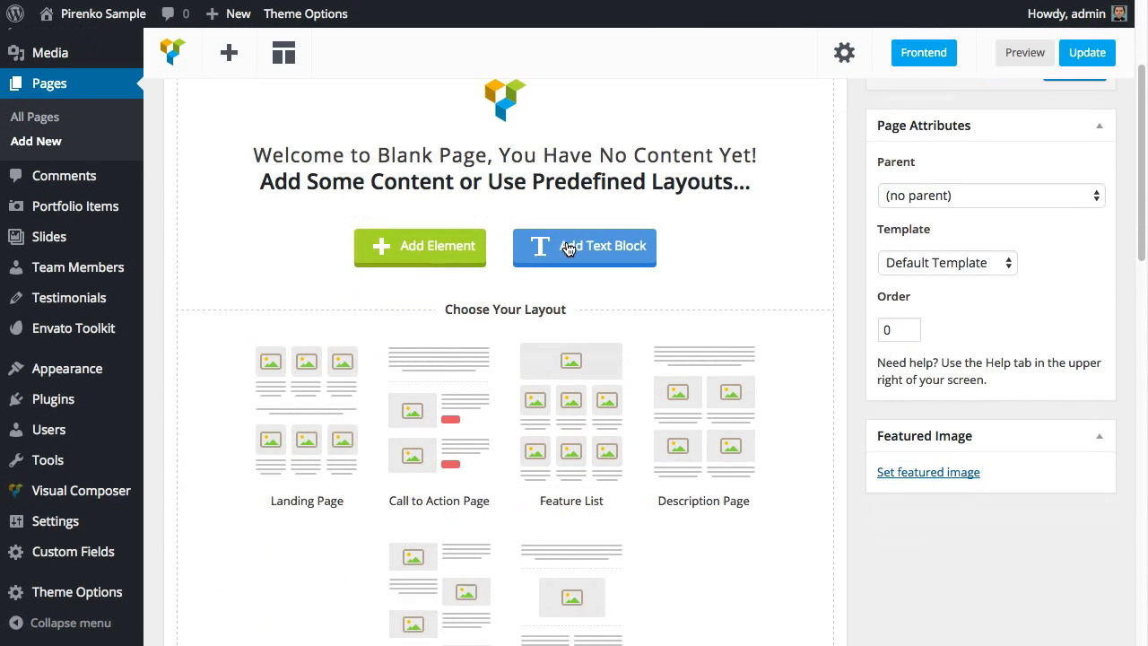
pyautogui.click(935, 239)
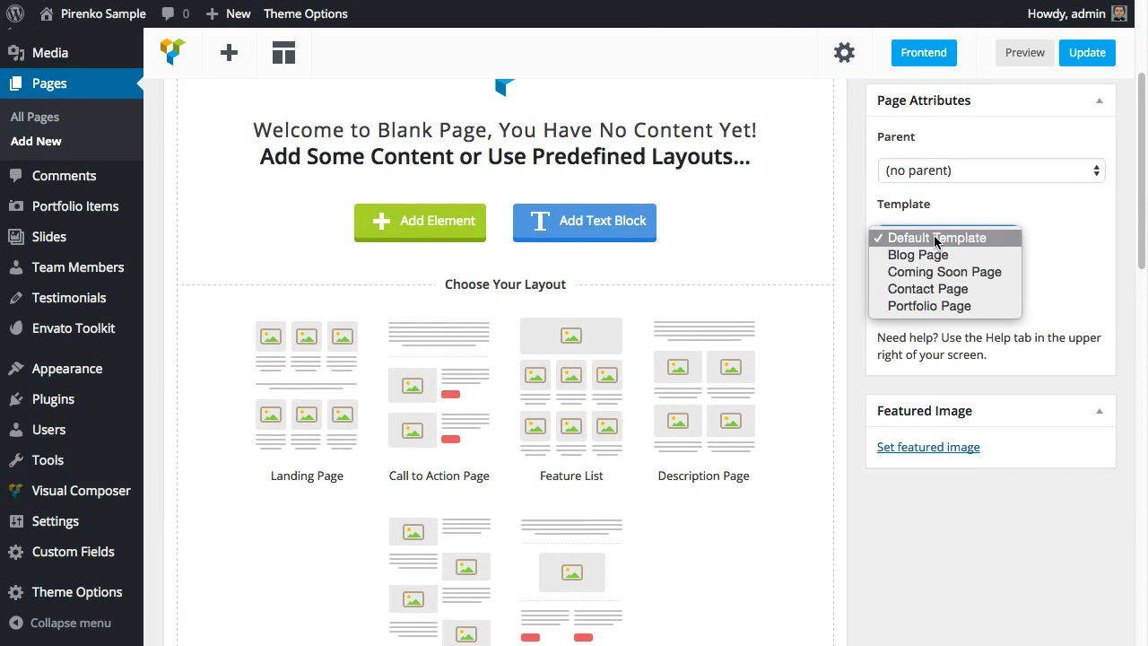
pyautogui.click(963, 305)
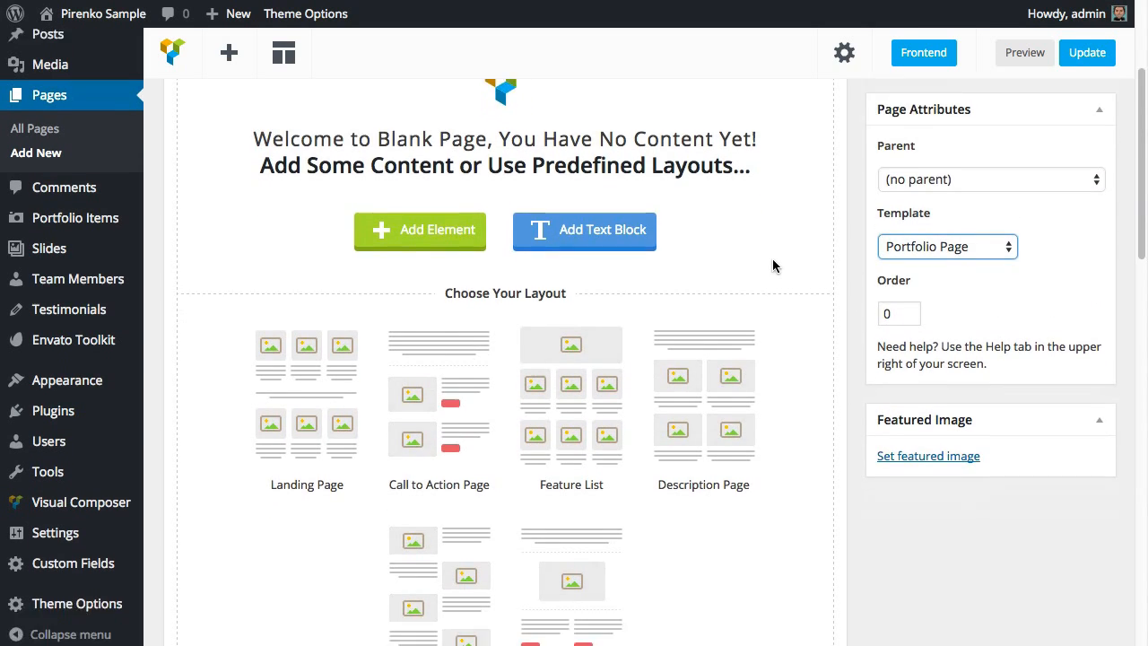
# - Review the general layout choices offered in the page's Theme Portfolio Options
pyautogui.scroll(-5, 771, 263)
pyautogui.scroll(-2, 596, 302)
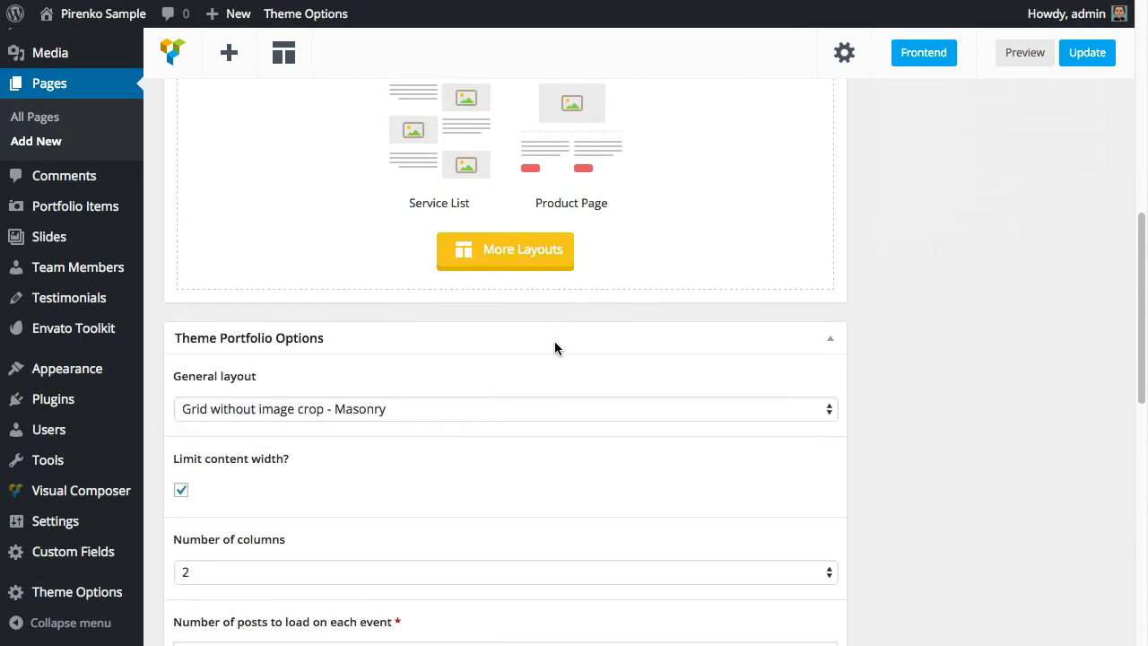
pyautogui.scroll(-2, 554, 341)
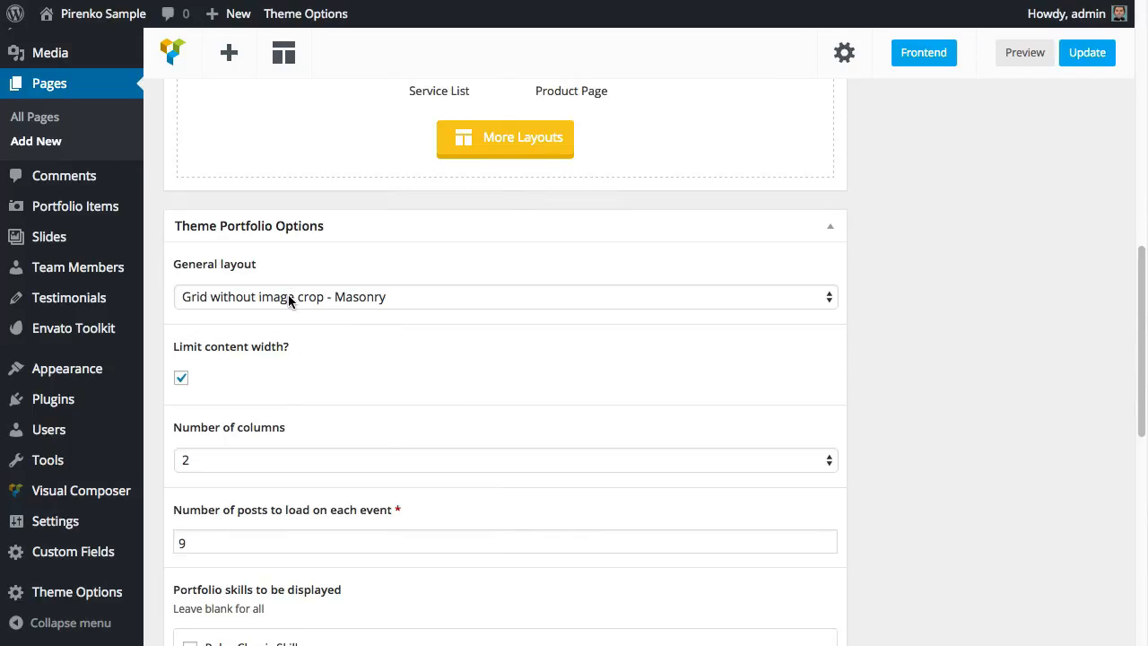
pyautogui.click(288, 295)
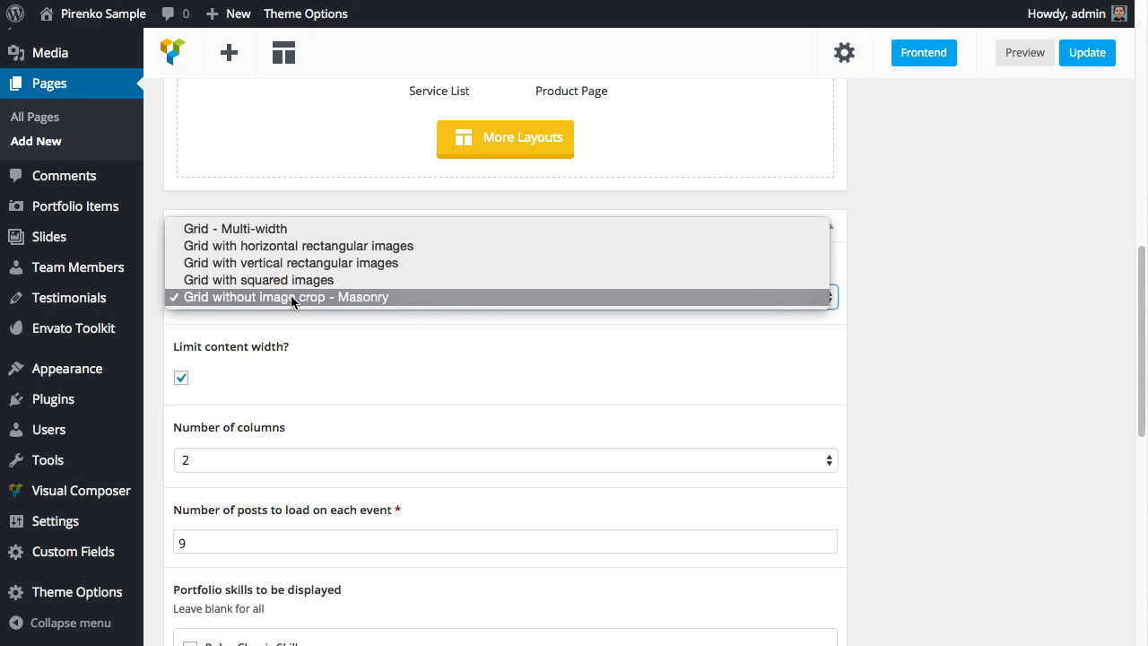
pyautogui.click(873, 297)
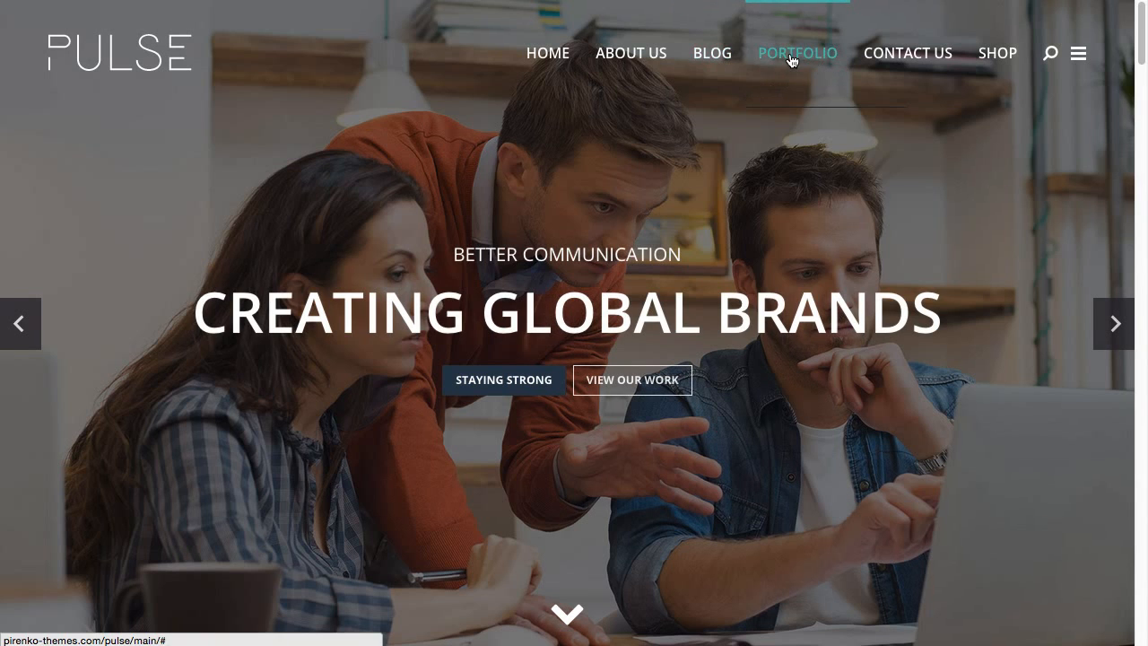
# - Switch to the Pulse demo site and examine the grid of its Multi-width & Wide portfolio page
pyautogui.moveTo(791, 60)
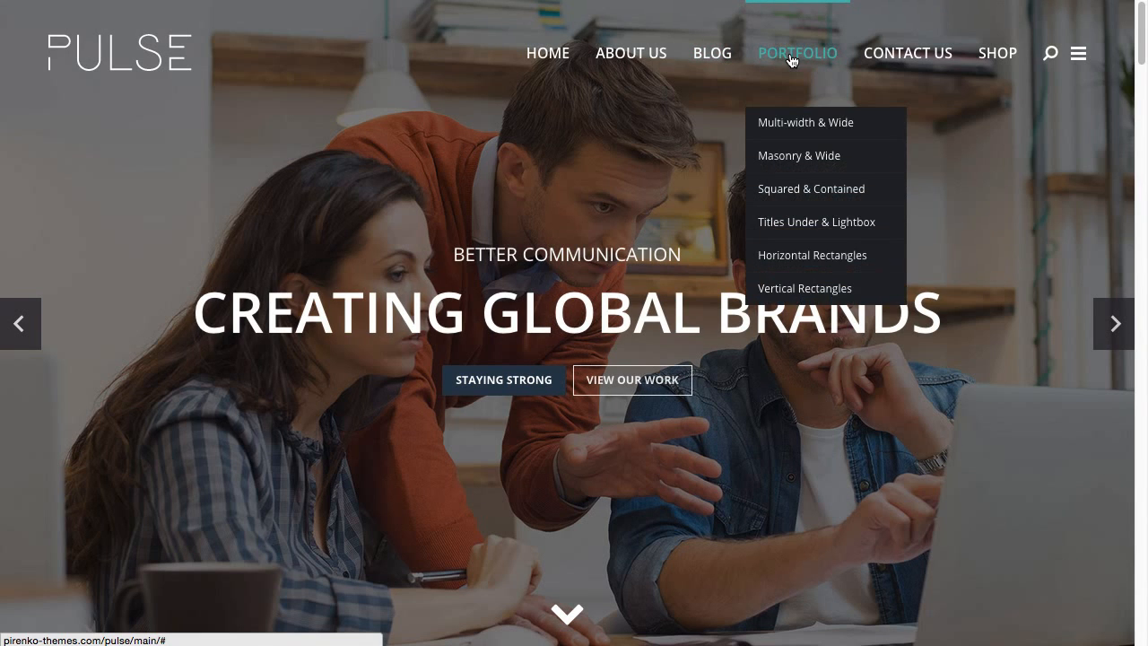
pyautogui.click(799, 127)
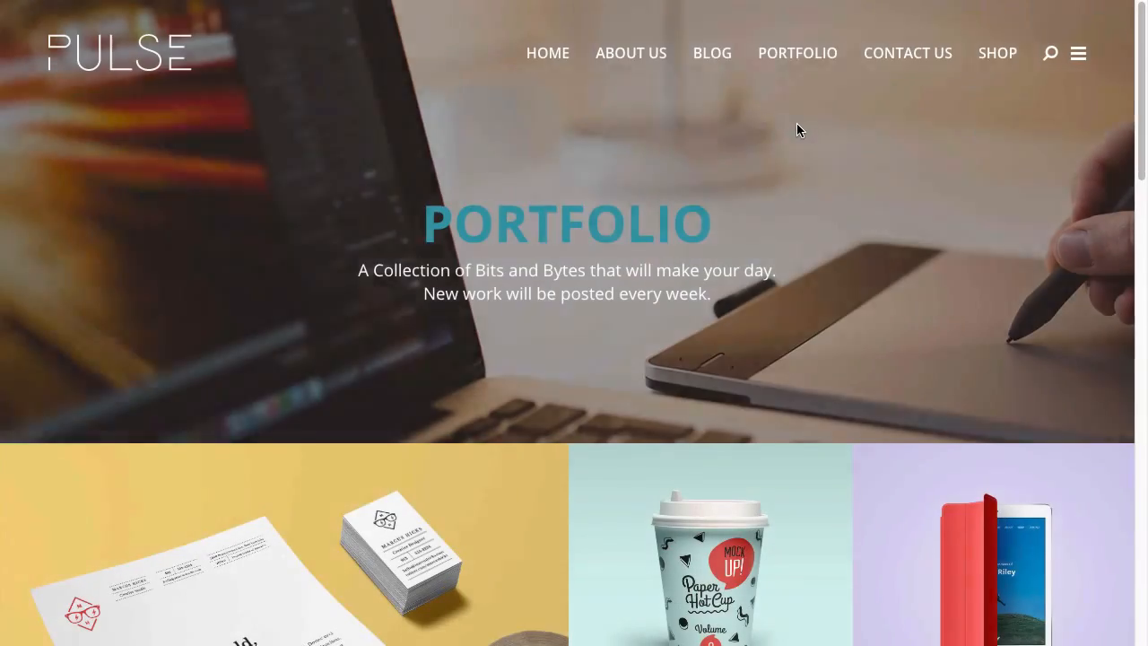
pyautogui.scroll(-10, 799, 131)
pyautogui.scroll(3, 799, 132)
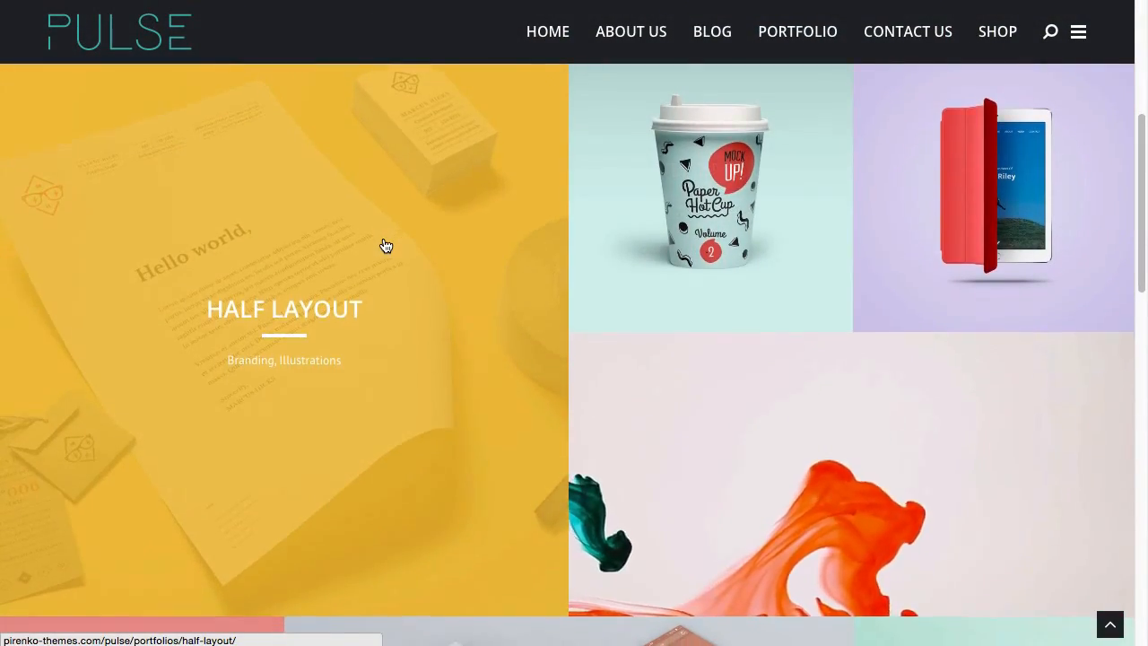
pyautogui.scroll(-2, 385, 245)
pyautogui.scroll(1, 385, 245)
pyautogui.scroll(4, 386, 245)
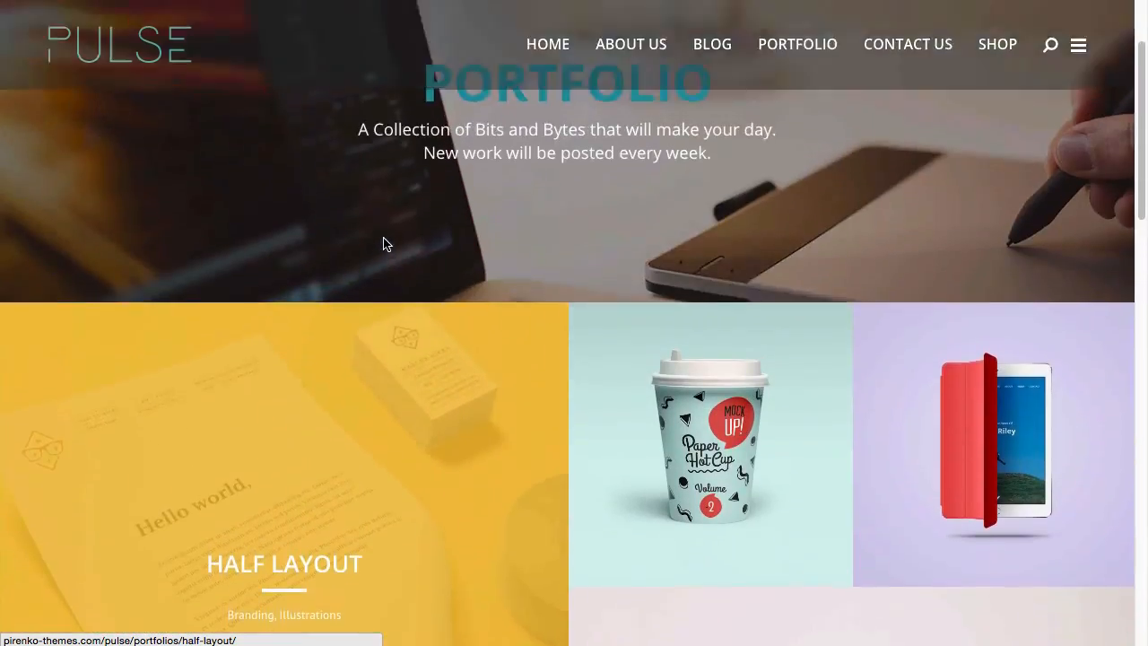
pyautogui.scroll(-5, 385, 243)
pyautogui.scroll(2, 744, 271)
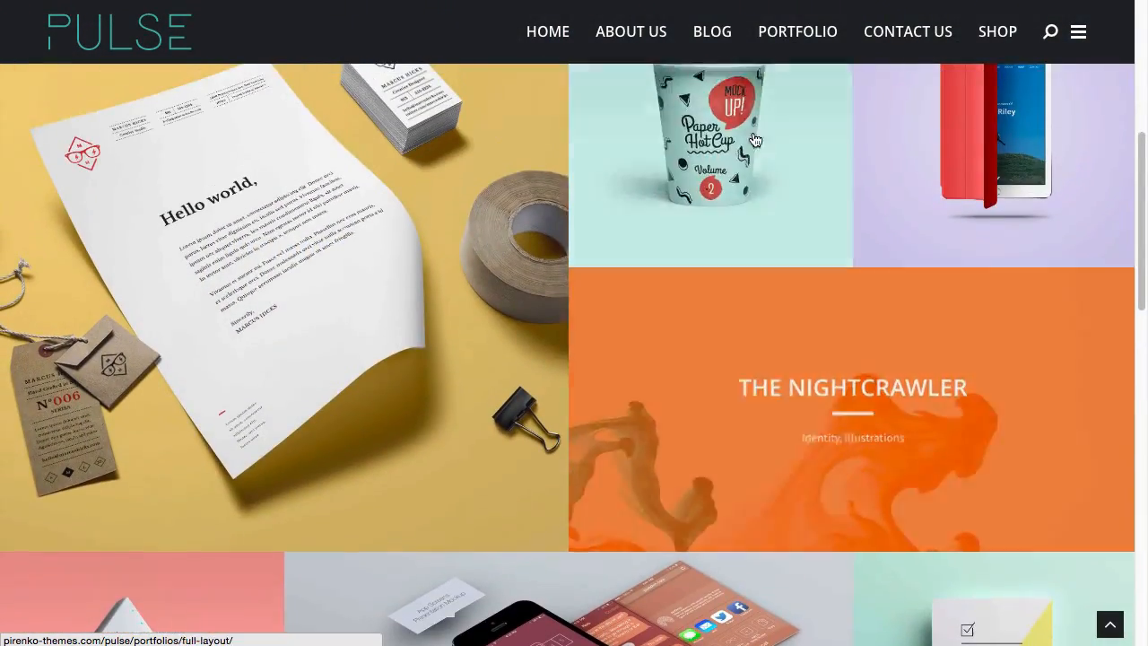
# - Examine the Masonry & Wide portfolio page on the demo site, including its filter bar and image grid
pyautogui.moveTo(776, 30)
pyautogui.click(793, 115)
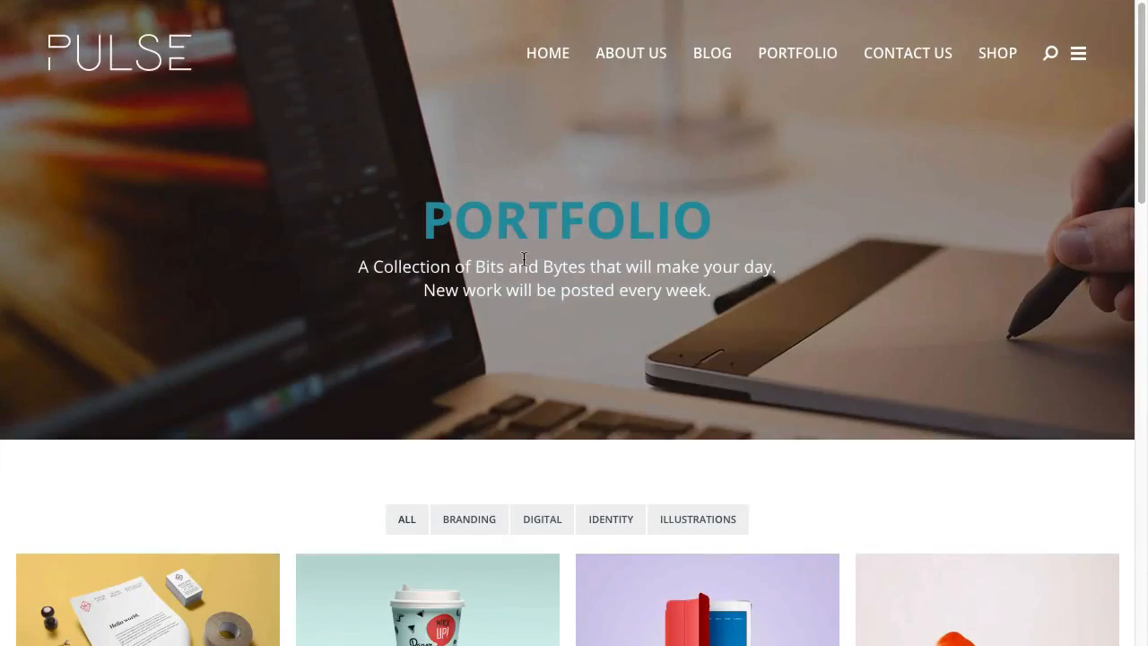
pyautogui.scroll(-7, 524, 262)
pyautogui.scroll(1, 526, 265)
pyautogui.scroll(2, 526, 266)
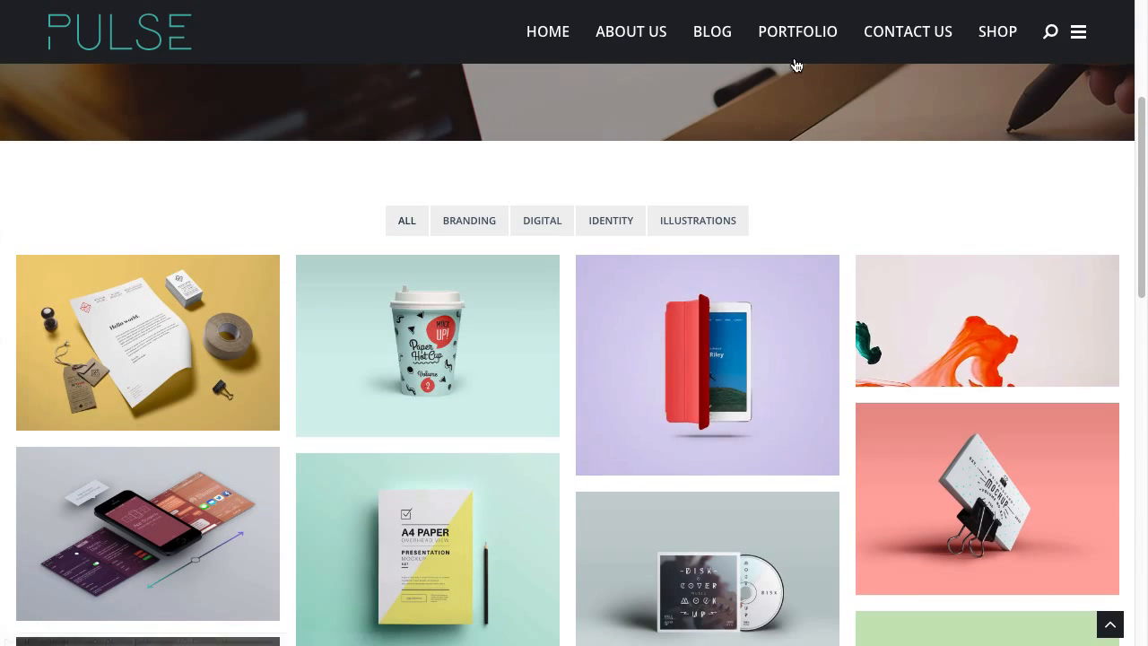
# - Examine the Titles Under & Lightbox portfolio page on the demo site
pyautogui.moveTo(793, 42)
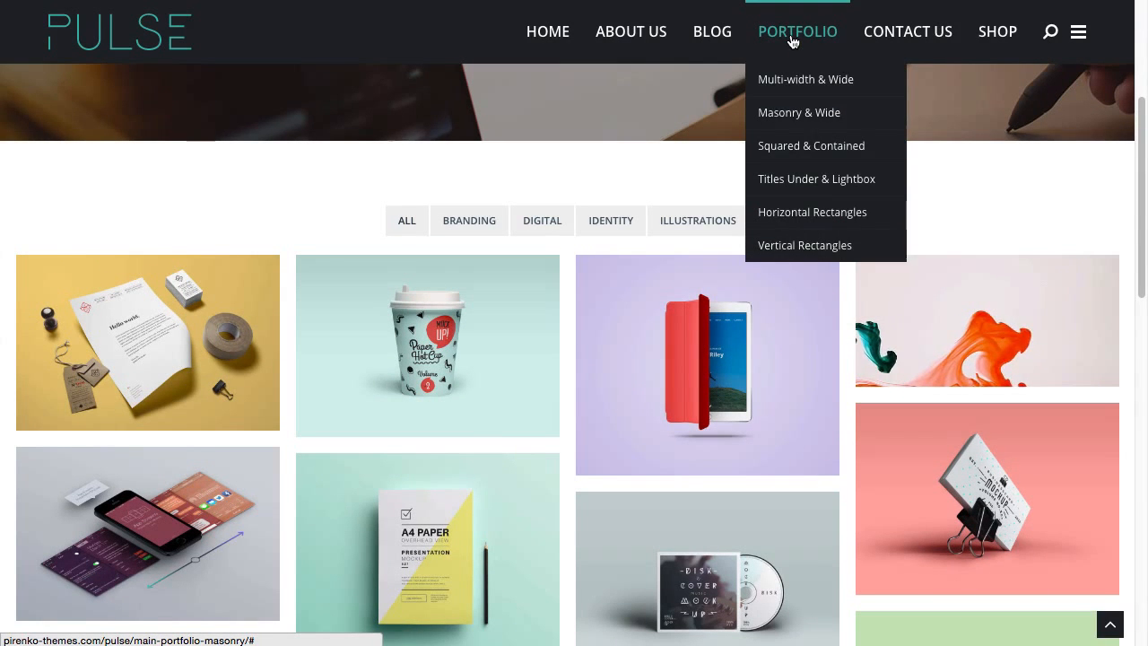
pyautogui.click(812, 183)
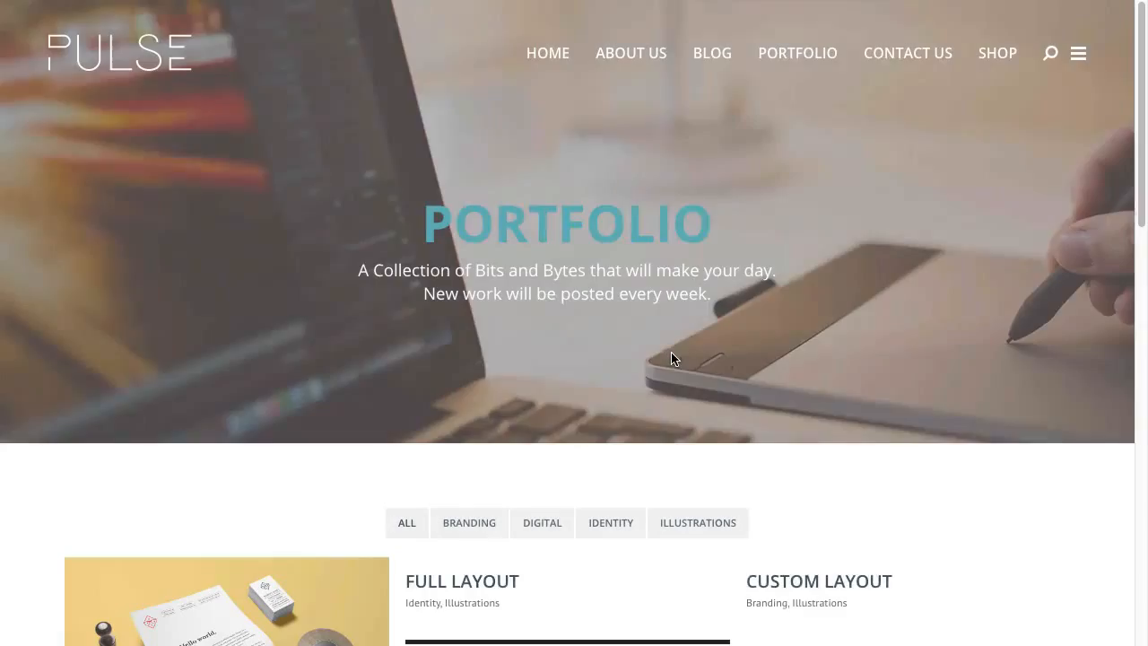
pyautogui.scroll(-5, 616, 402)
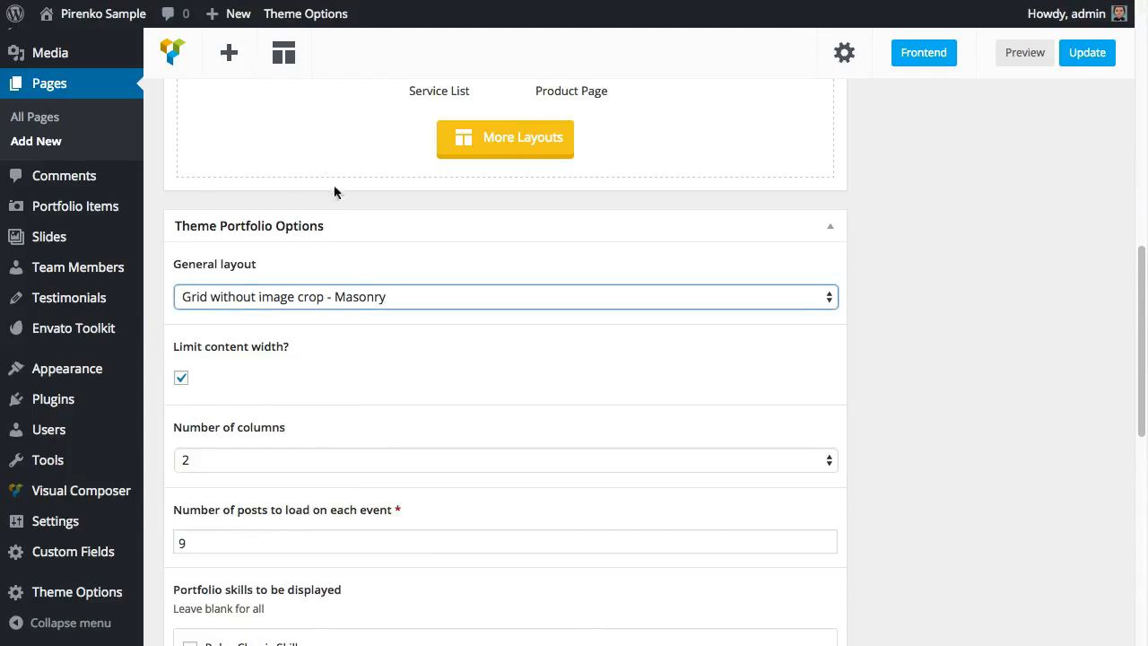
# - Return to the WordPress page editor and choose Grid without image crop - Masonry as the general layout
pyautogui.click(354, 296)
pyautogui.click(362, 297)
pyautogui.scroll(-5, 393, 489)
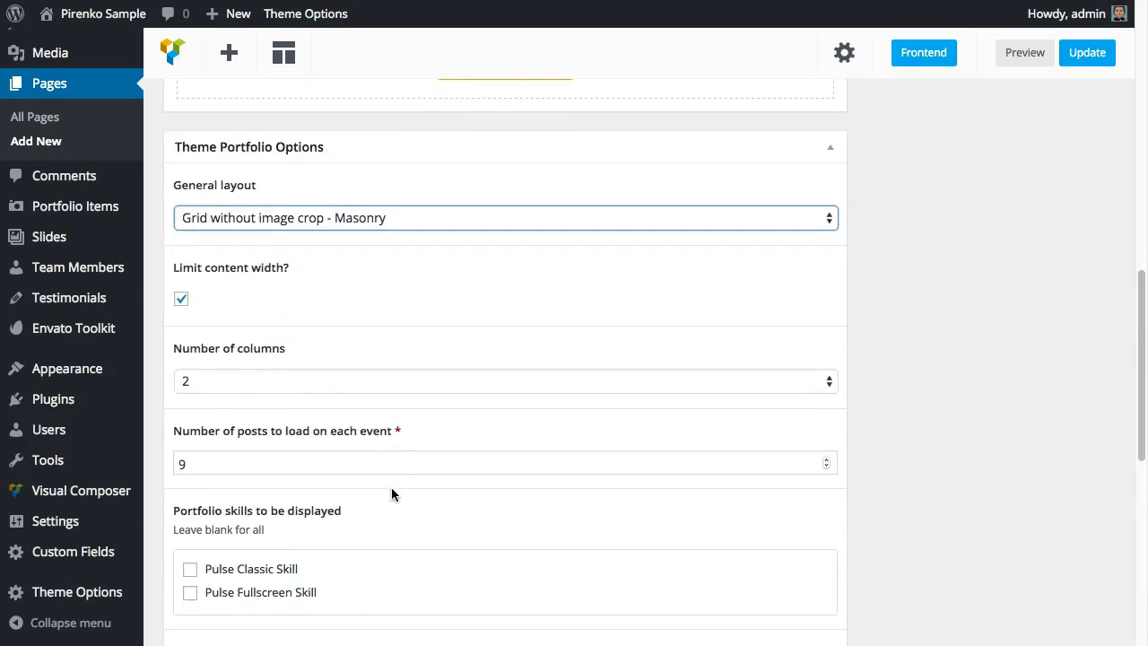
# - Publish the My Sample Portfolio page
pyautogui.scroll(6, 390, 484)
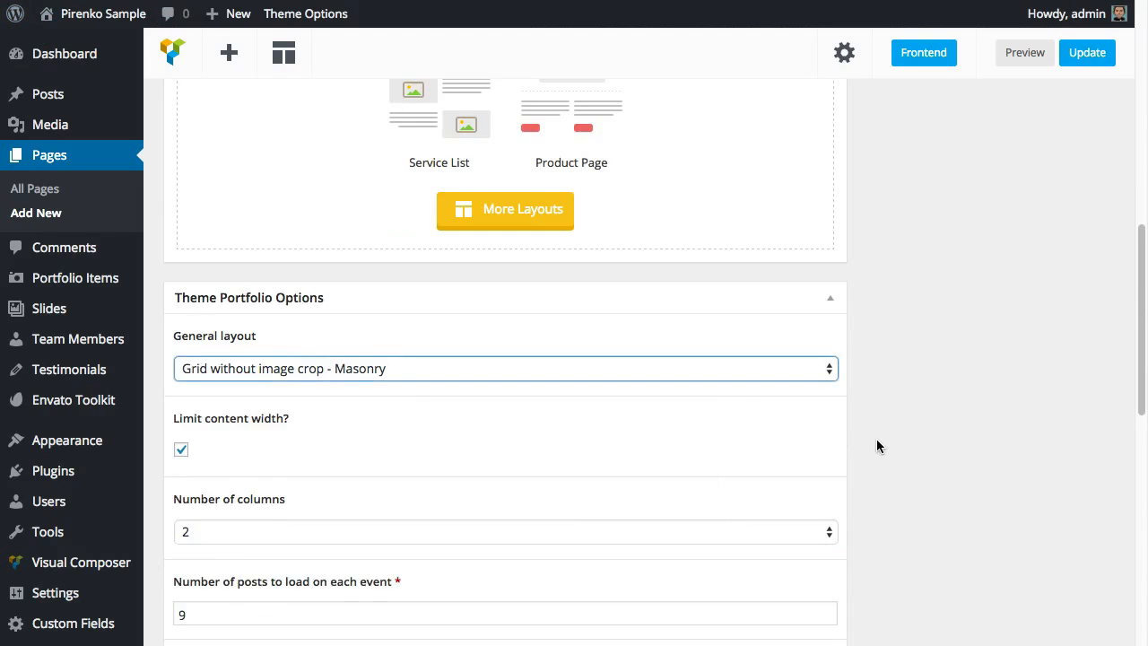
pyautogui.scroll(10, 877, 444)
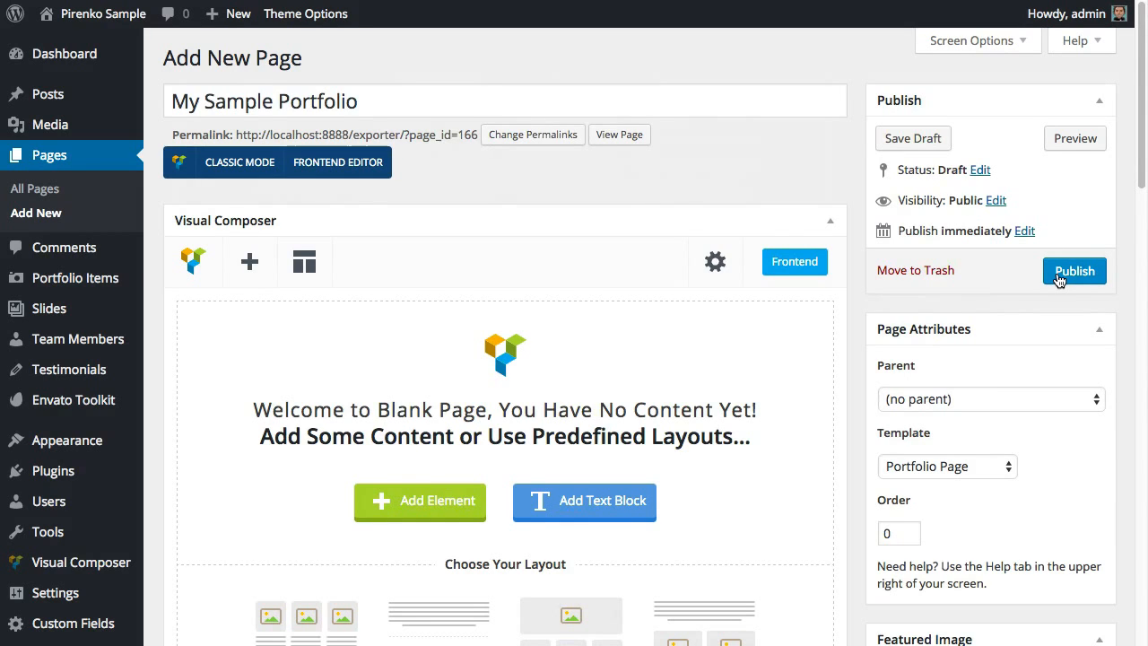
pyautogui.click(1059, 281)
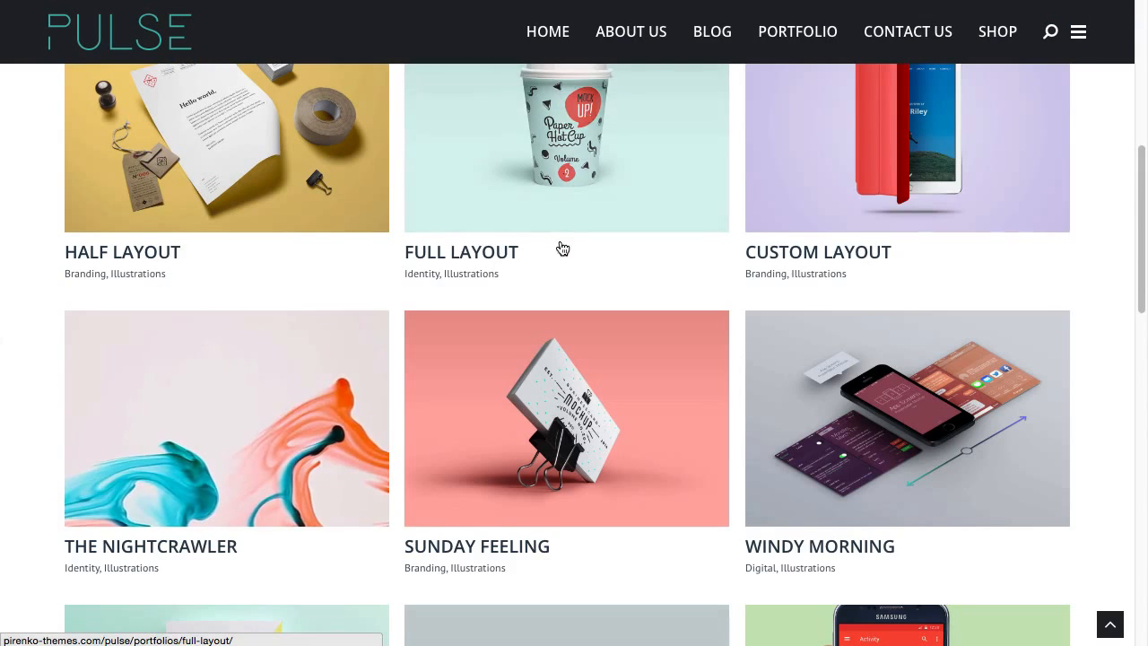
# - Check the header area of the demo portfolio page, and add a row to the blank page content in Visual Composer
pyautogui.scroll(6, 558, 248)
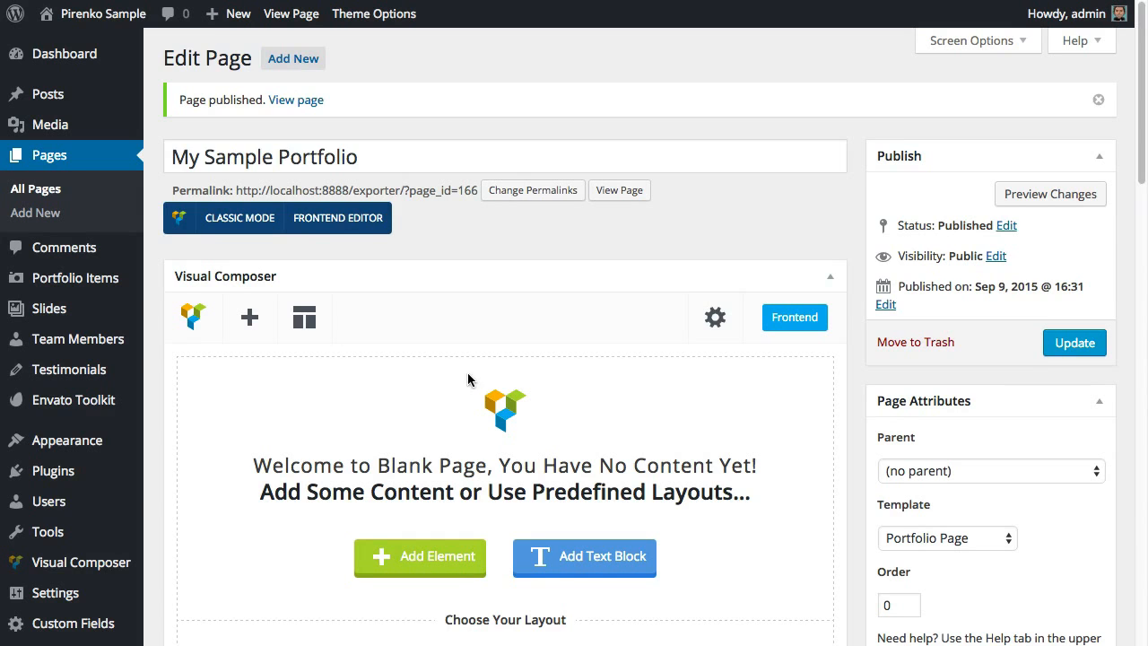
pyautogui.scroll(-4, 467, 372)
pyautogui.scroll(1, 440, 403)
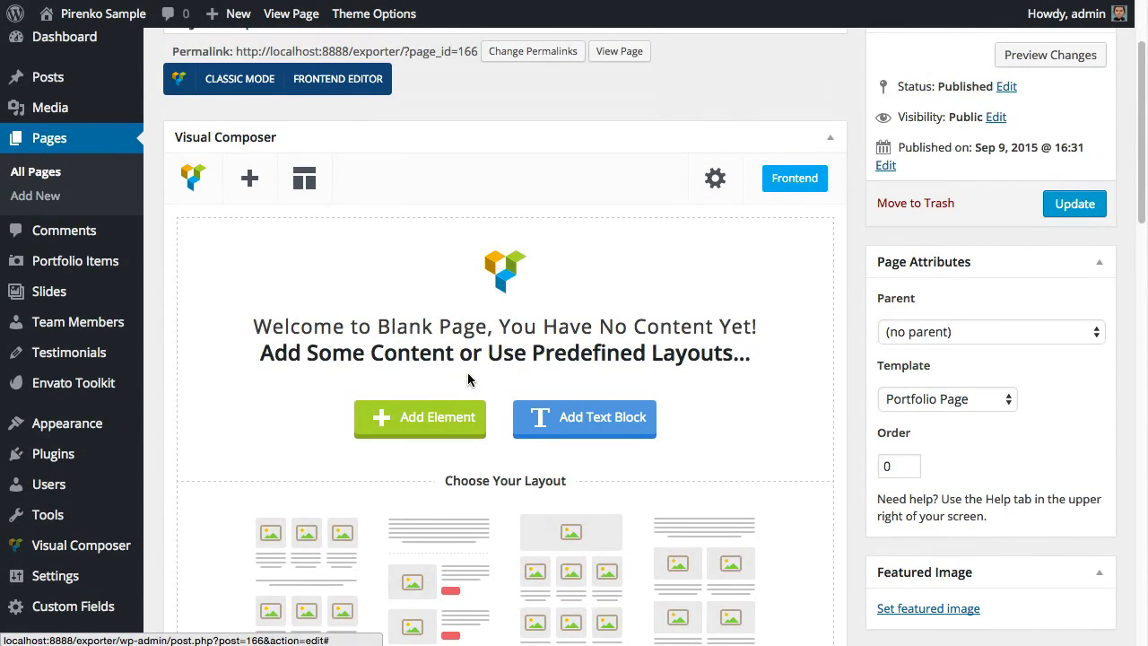
pyautogui.click(423, 418)
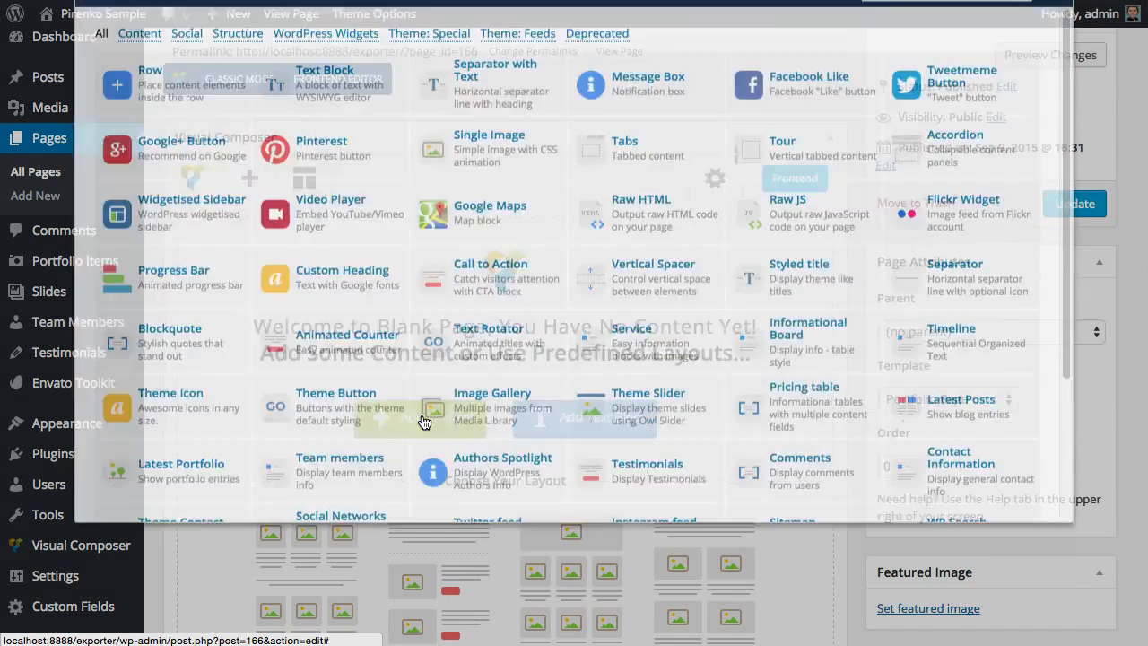
pyautogui.click(157, 139)
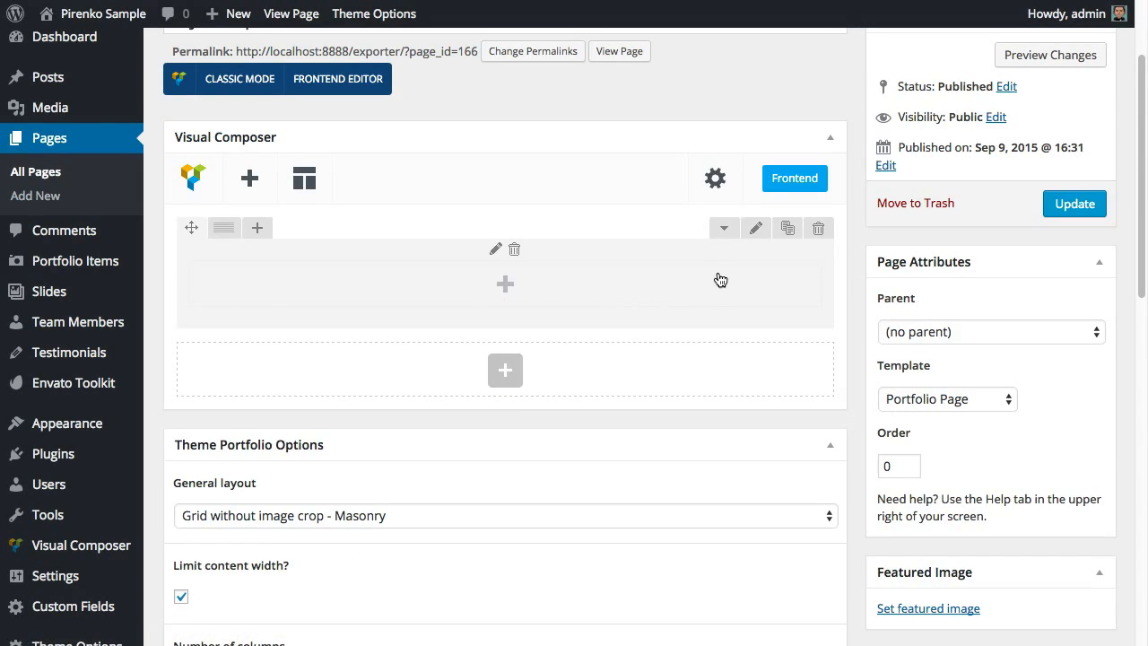
# - Open the new row's settings and set its background type to Image
pyautogui.click(754, 229)
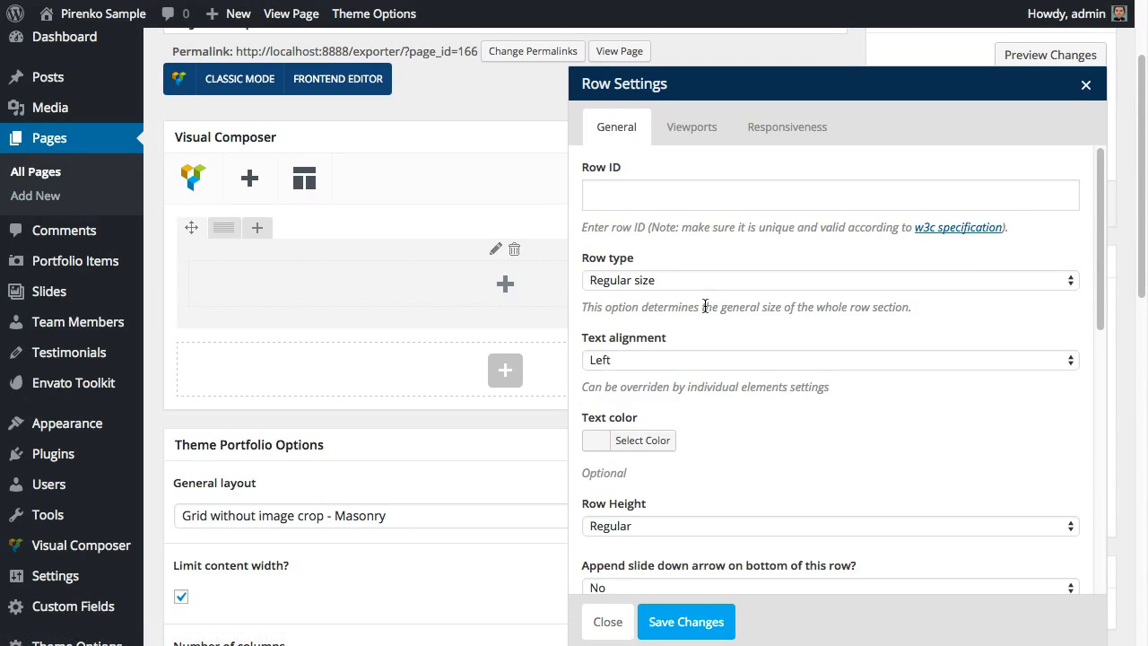
pyautogui.scroll(-10, 704, 309)
pyautogui.scroll(-2, 704, 304)
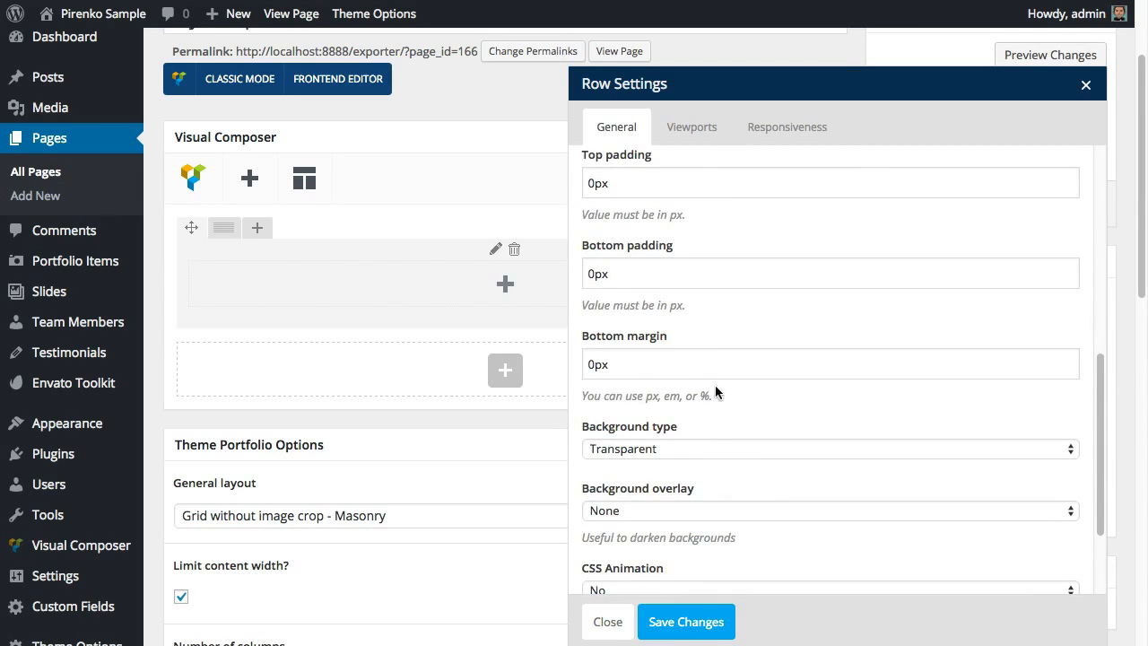
pyautogui.click(688, 447)
pyautogui.click(694, 479)
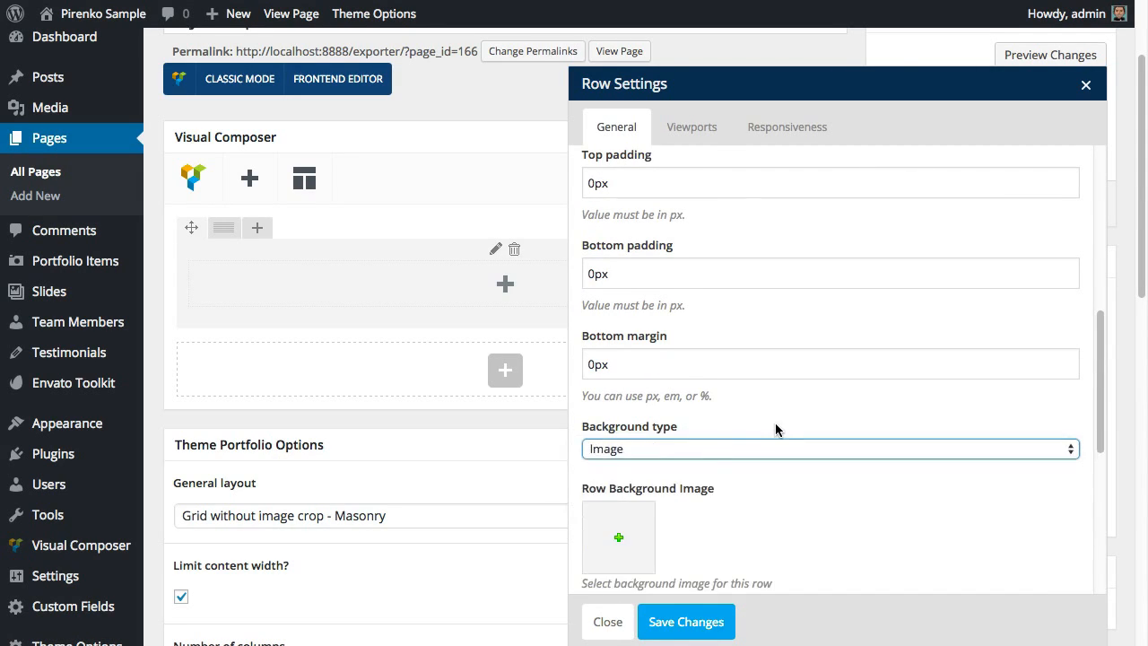
# - Set the row's background image to holder_c13.jpg from the media library
pyautogui.scroll(-6, 775, 422)
pyautogui.click(638, 261)
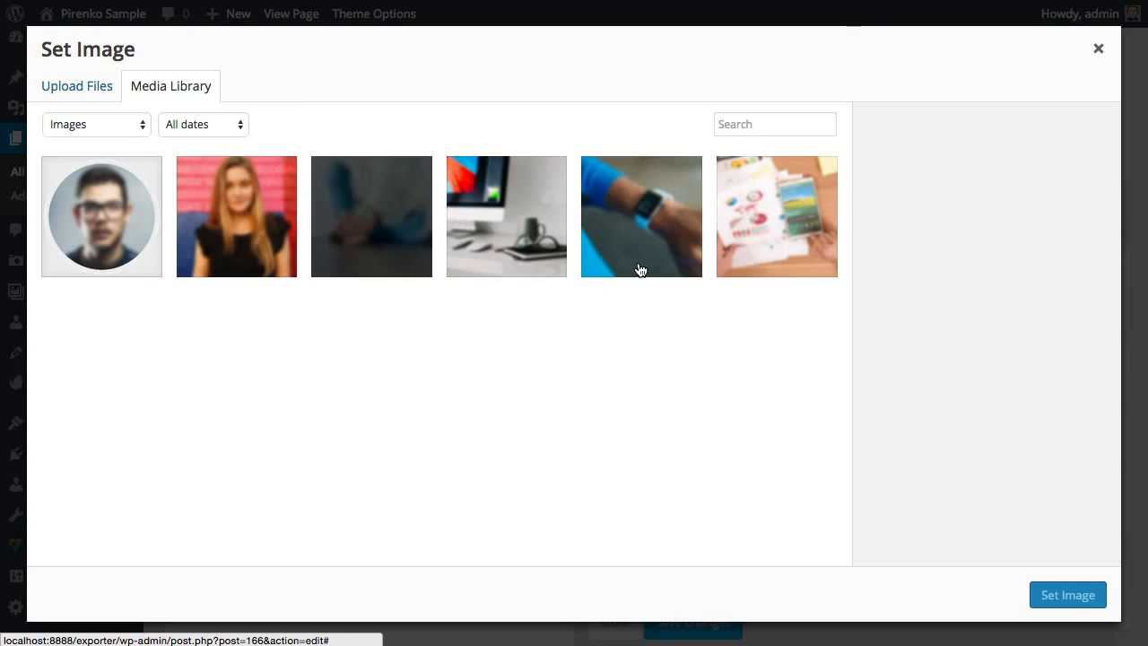
pyautogui.click(501, 233)
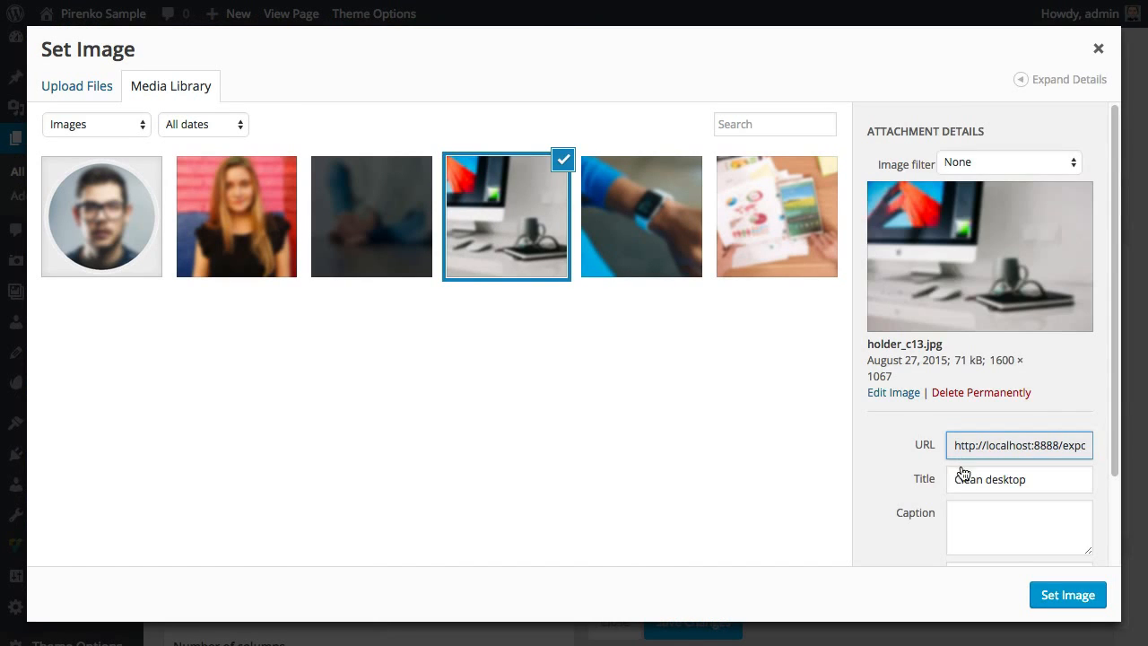
pyautogui.click(1042, 599)
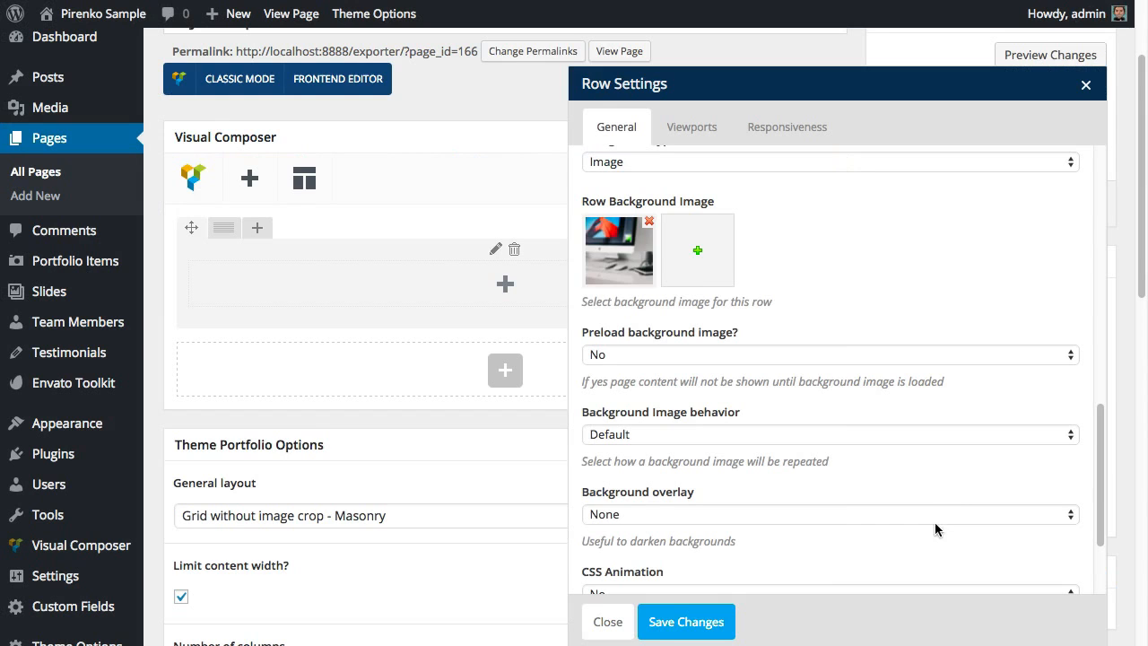
# - Set the row height option to Specify height with a value of 500, and save the row settings
pyautogui.scroll(5, 777, 389)
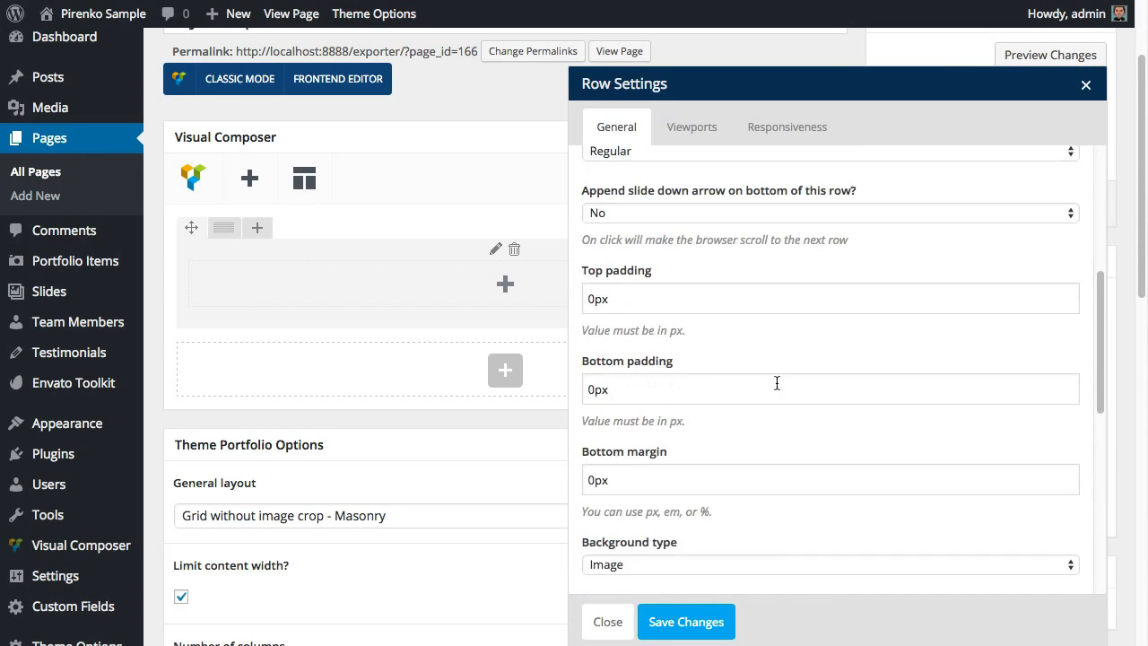
pyautogui.scroll(-1, 721, 360)
pyautogui.scroll(-5, 721, 360)
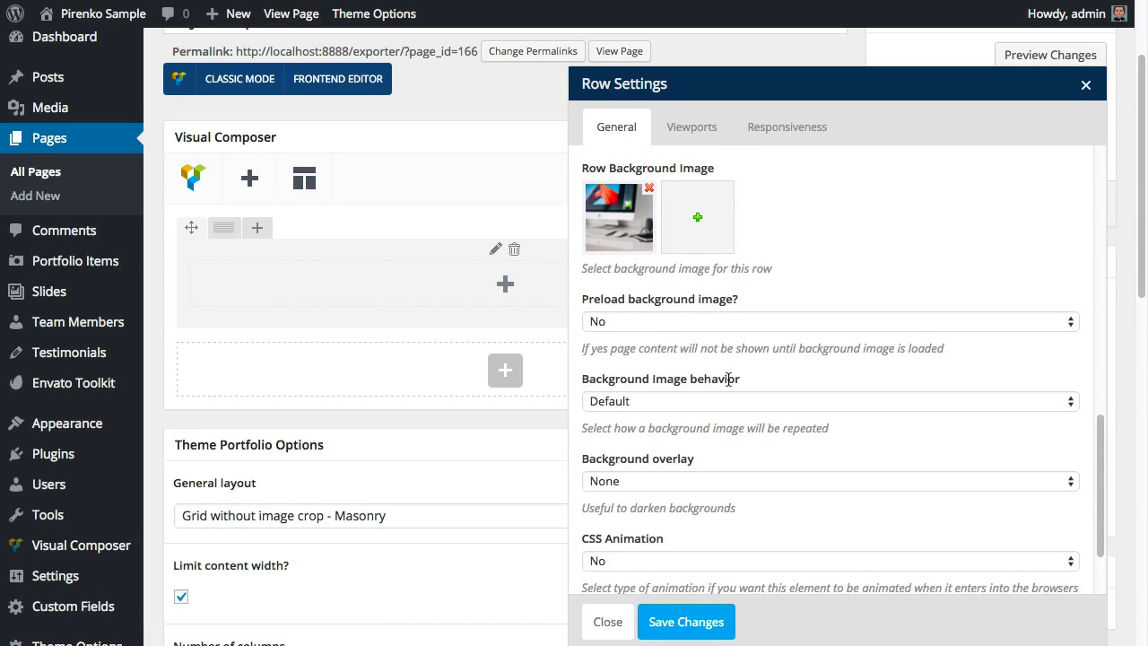
pyautogui.scroll(5, 715, 438)
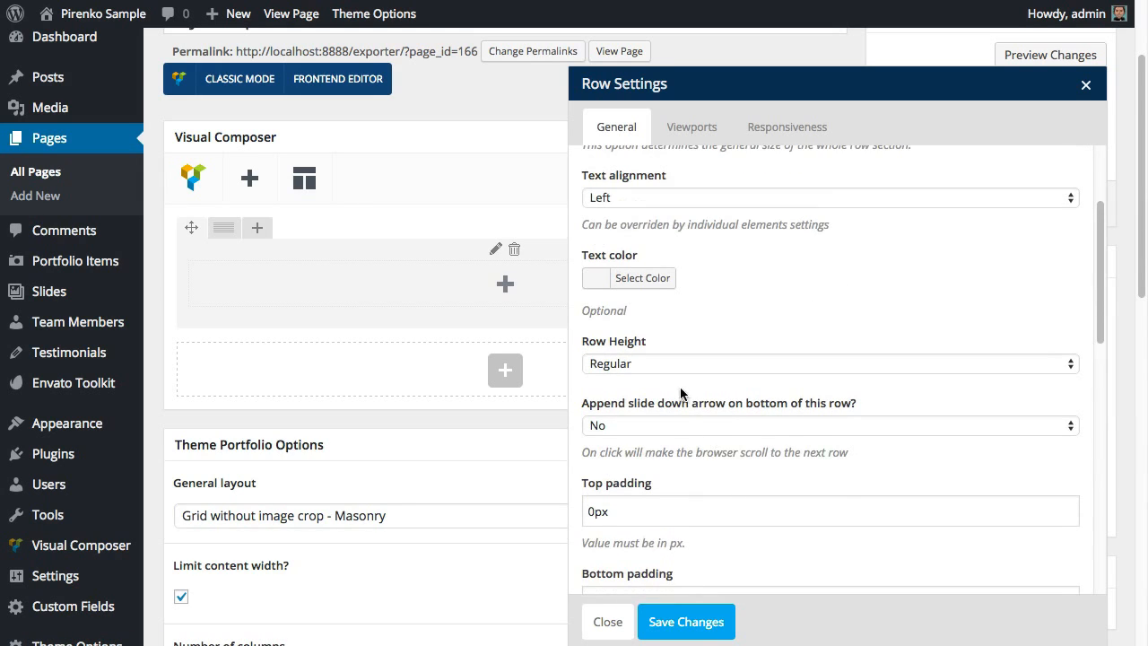
pyautogui.click(667, 363)
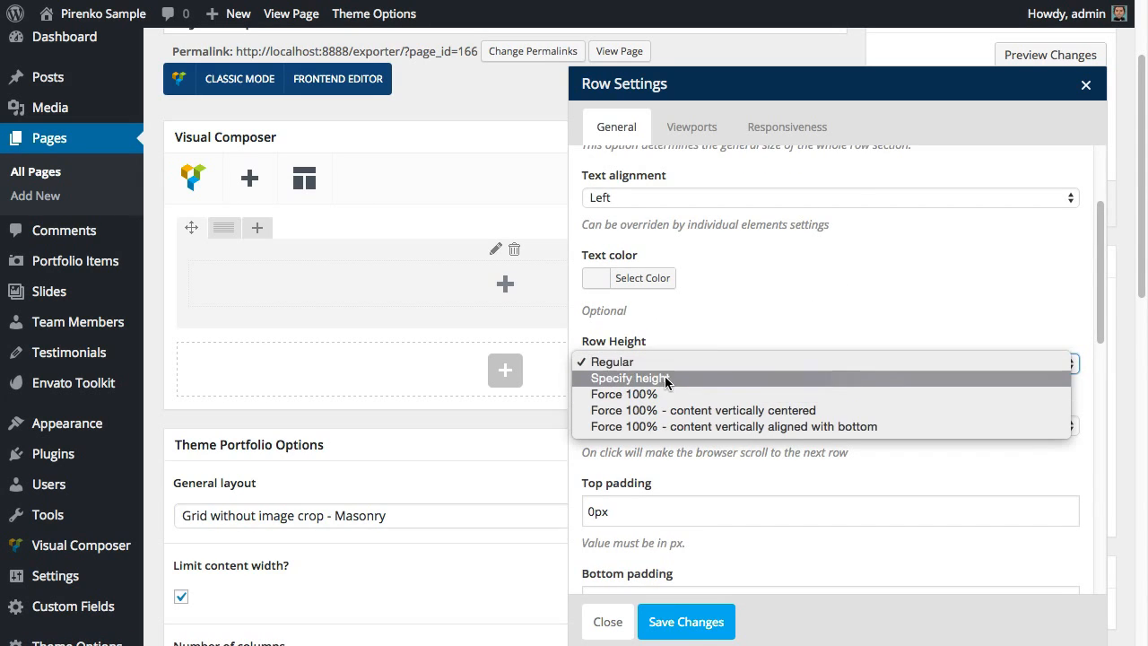
pyautogui.click(674, 375)
pyautogui.click(653, 430)
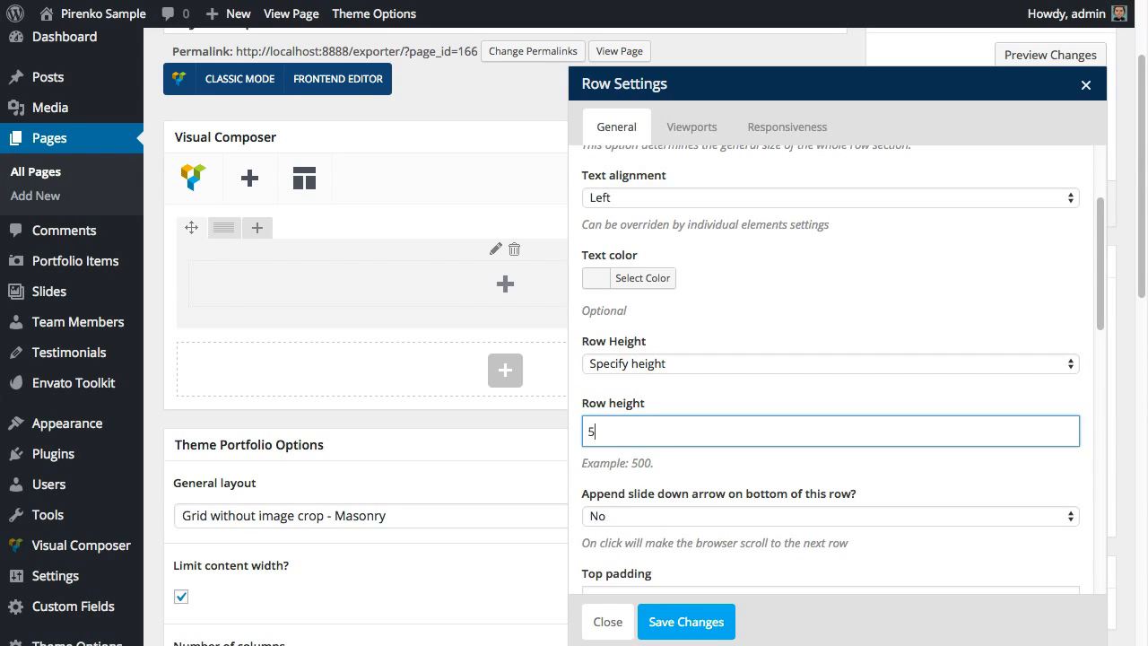
pyautogui.click(689, 621)
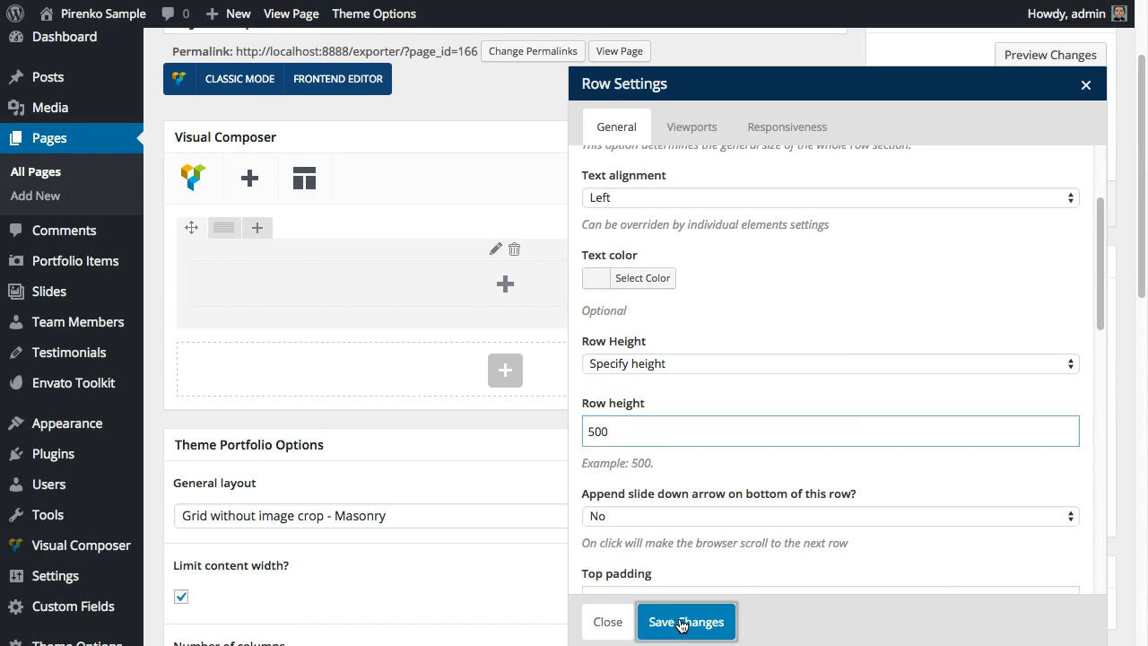
# - Update the My Sample Portfolio page and open its published version
pyautogui.scroll(2, 1013, 366)
pyautogui.click(1067, 343)
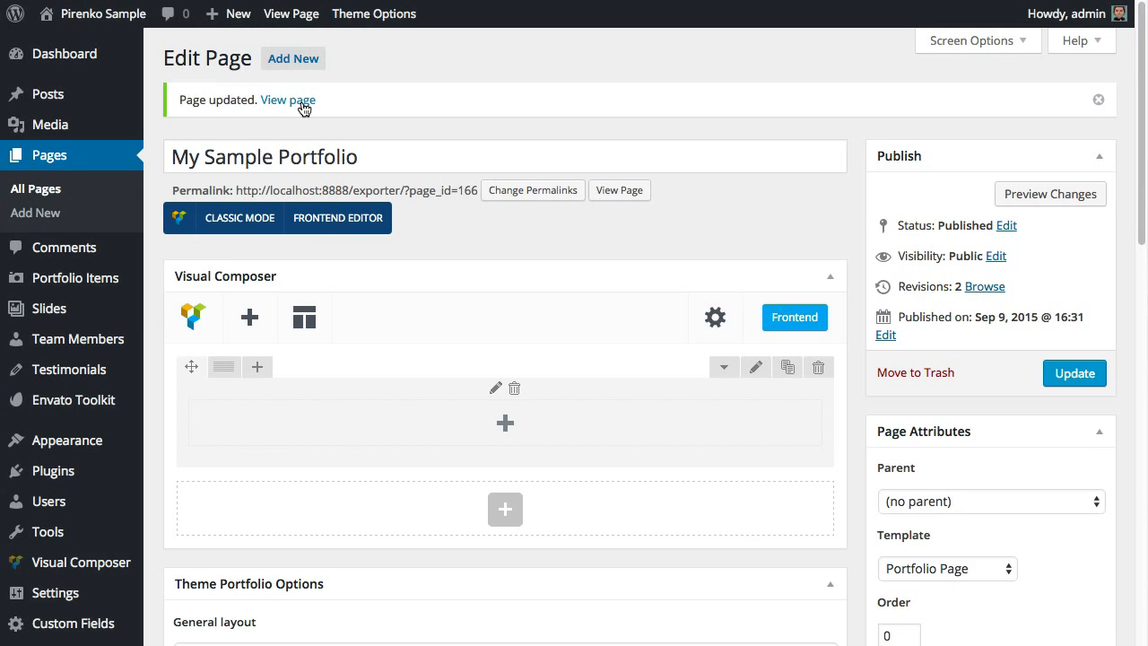
pyautogui.click(301, 100)
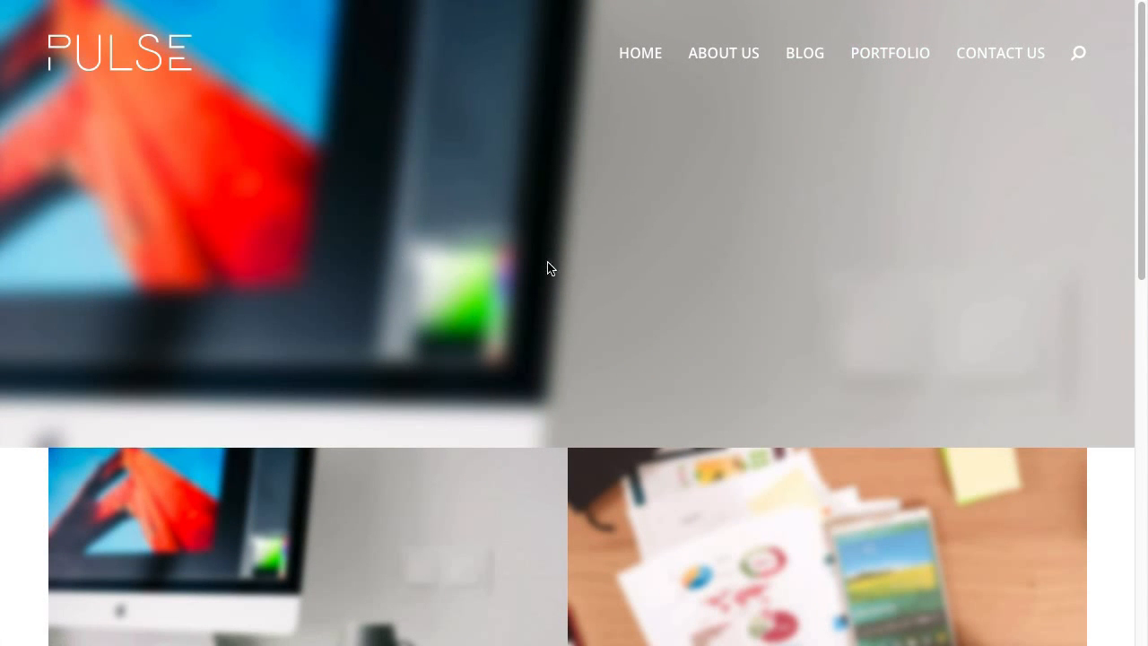
# - Examine the header background image and the masonry portfolio thumbnails on the published page
pyautogui.scroll(-5, 389, 475)
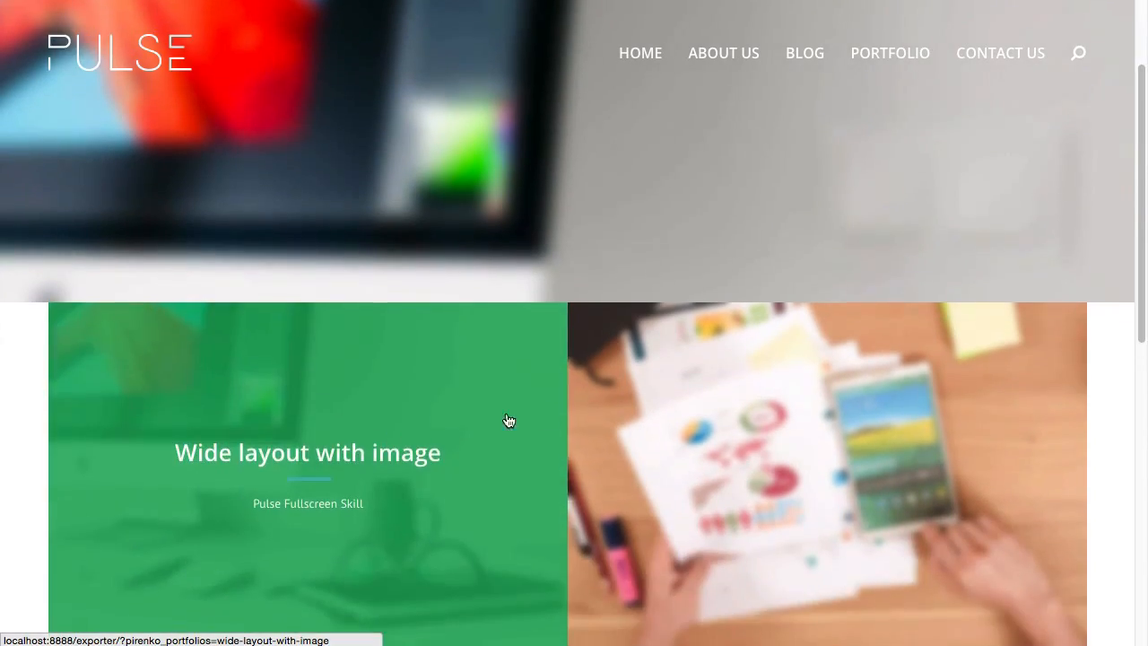
pyautogui.scroll(5, 747, 380)
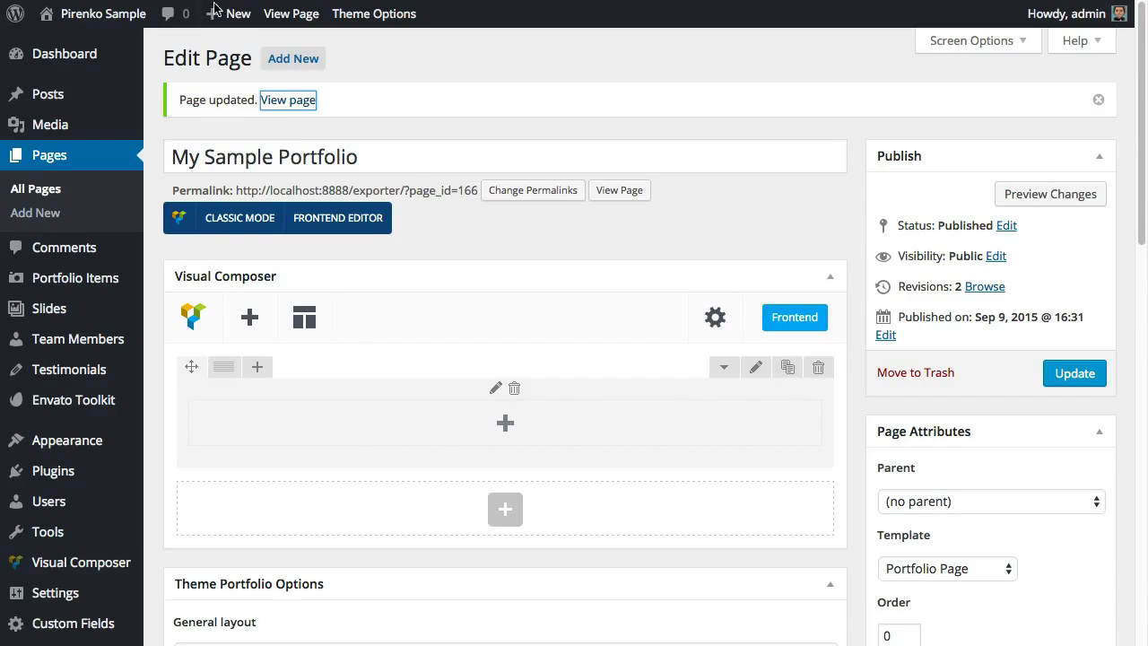
pyautogui.scroll(-5, 333, 341)
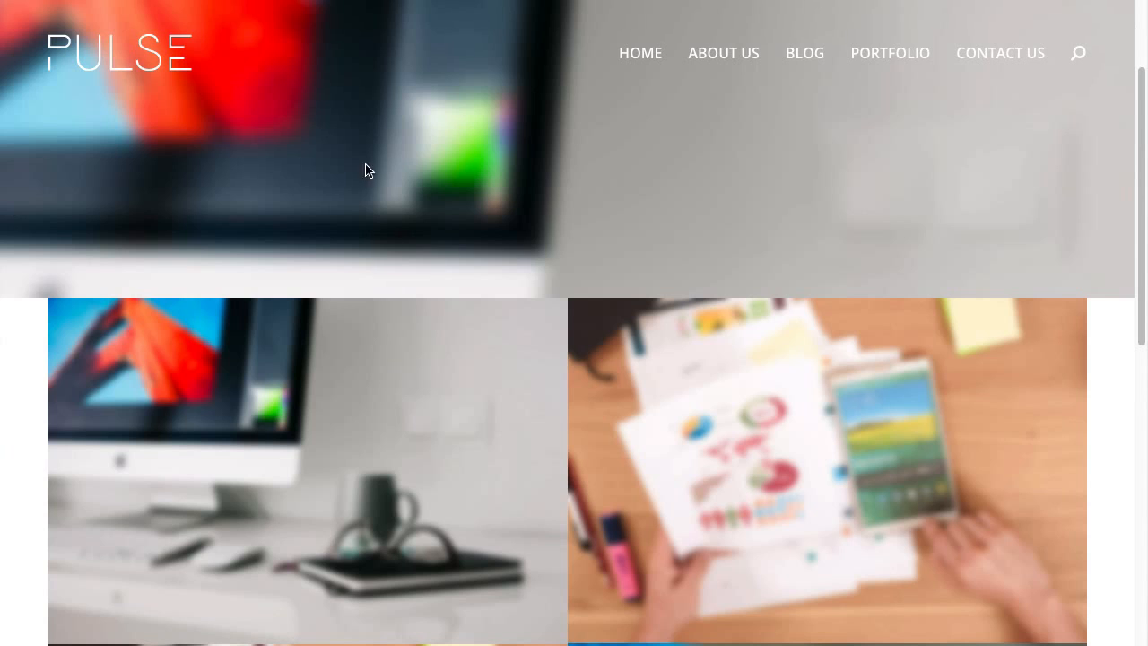
pyautogui.scroll(-5, 384, 249)
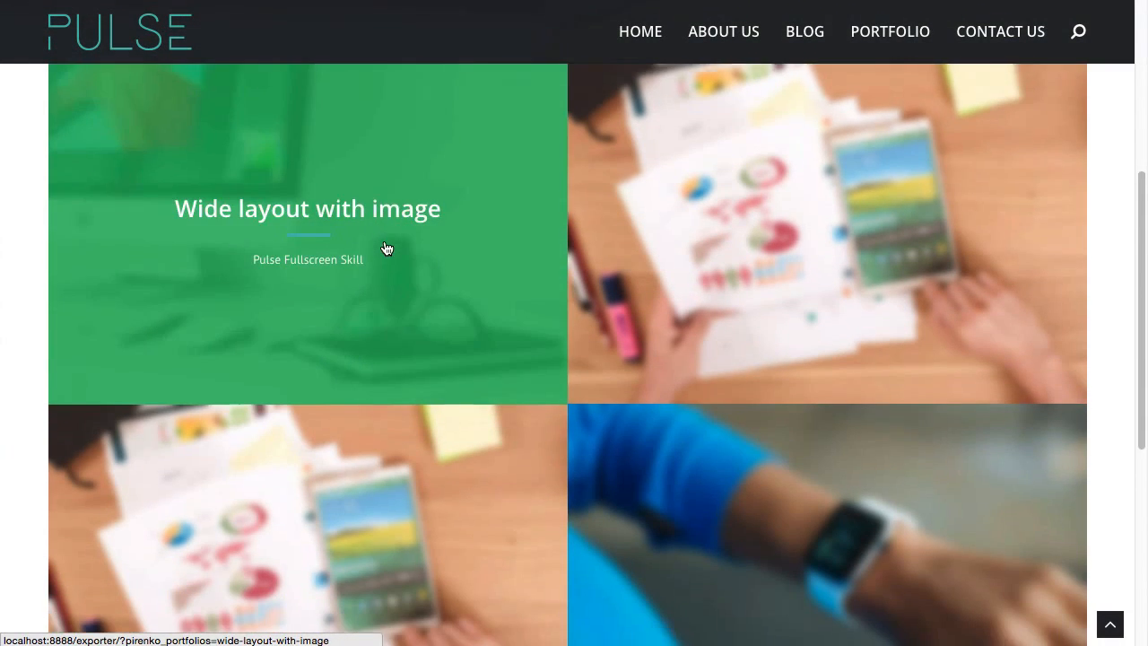
pyautogui.scroll(3, 622, 274)
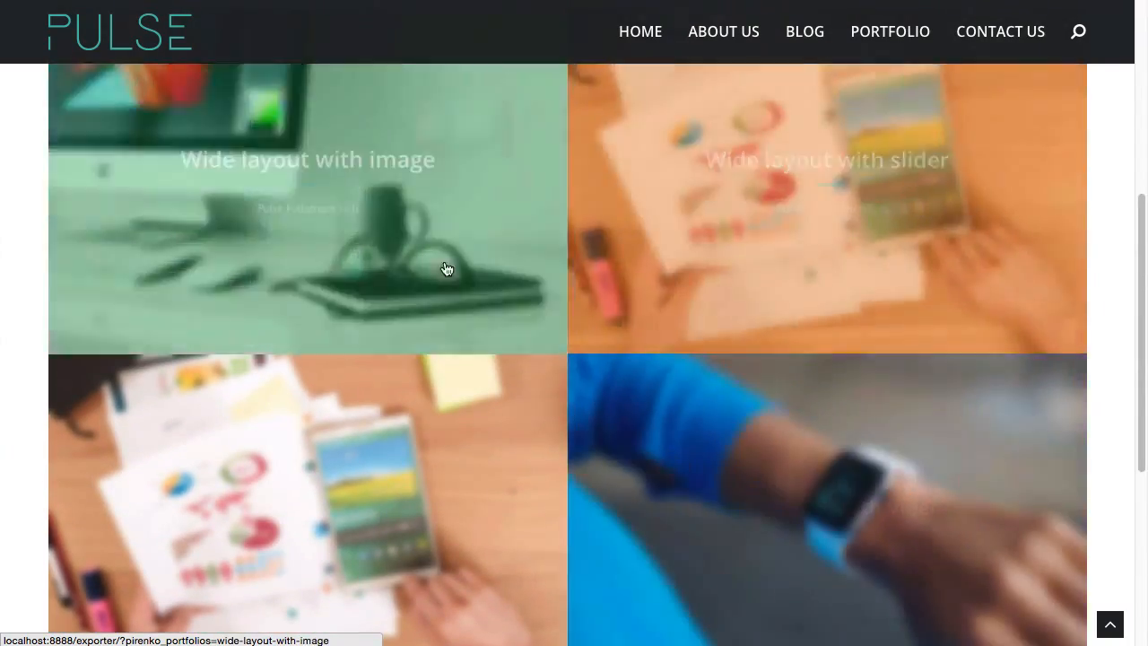
pyautogui.scroll(-4, 680, 265)
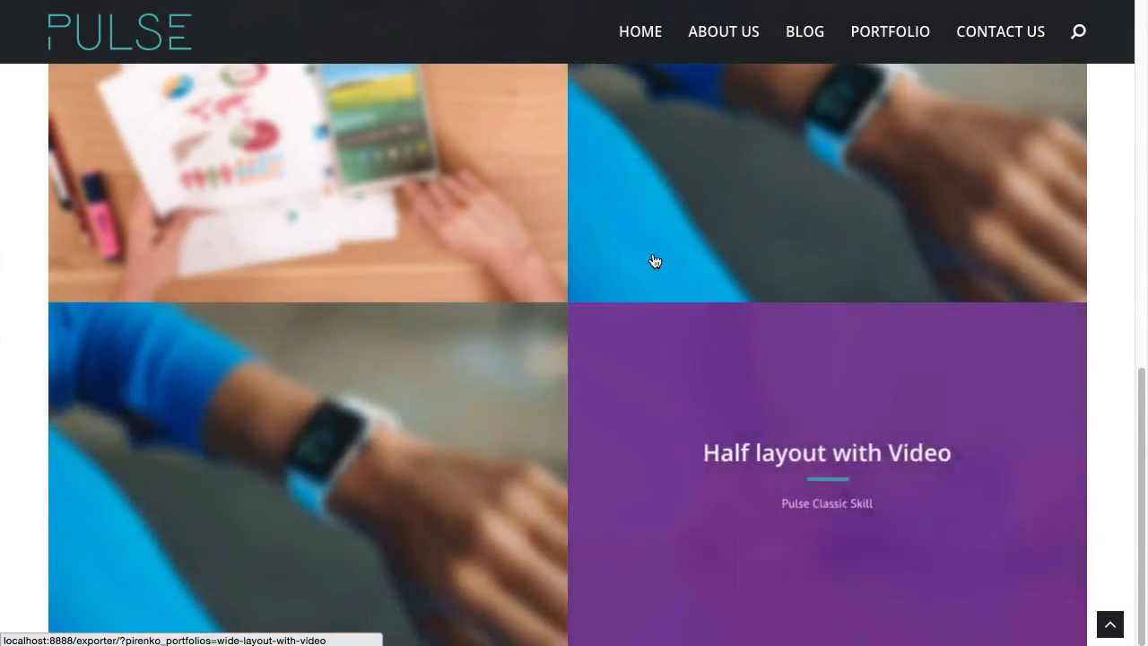
pyautogui.scroll(9, 653, 259)
pyautogui.scroll(1, 652, 259)
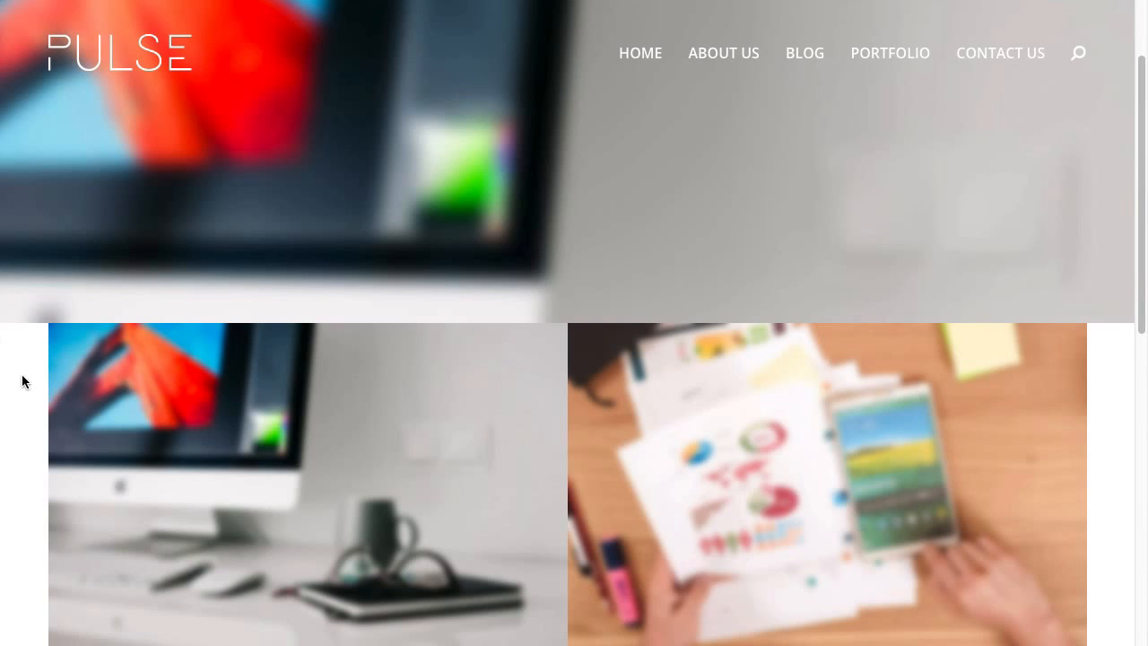
# - Reload the published portfolio page and examine the width of the thumbnail grid
pyautogui.scroll(-2, 23, 380)
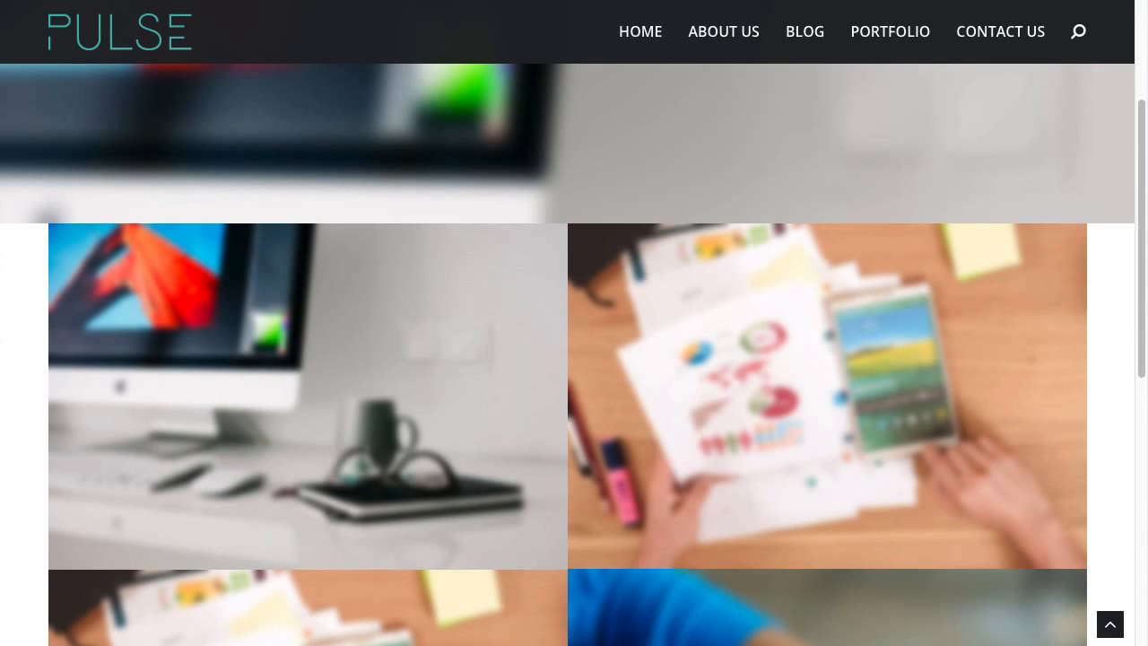
pyautogui.press('super+r')
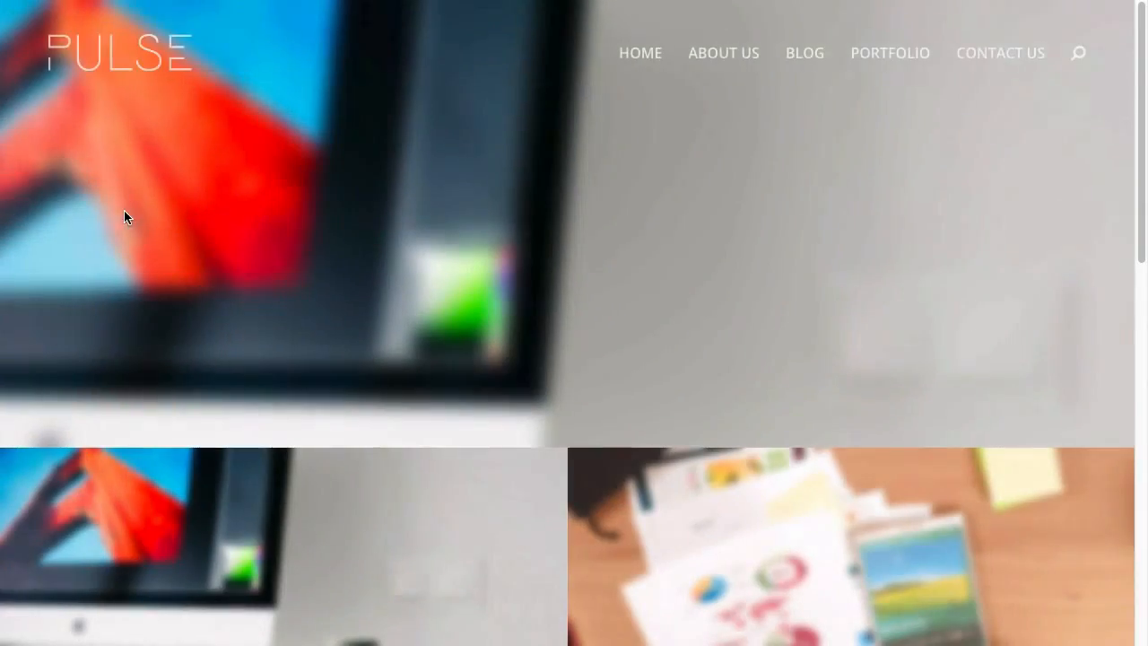
pyautogui.scroll(-3, 82, 394)
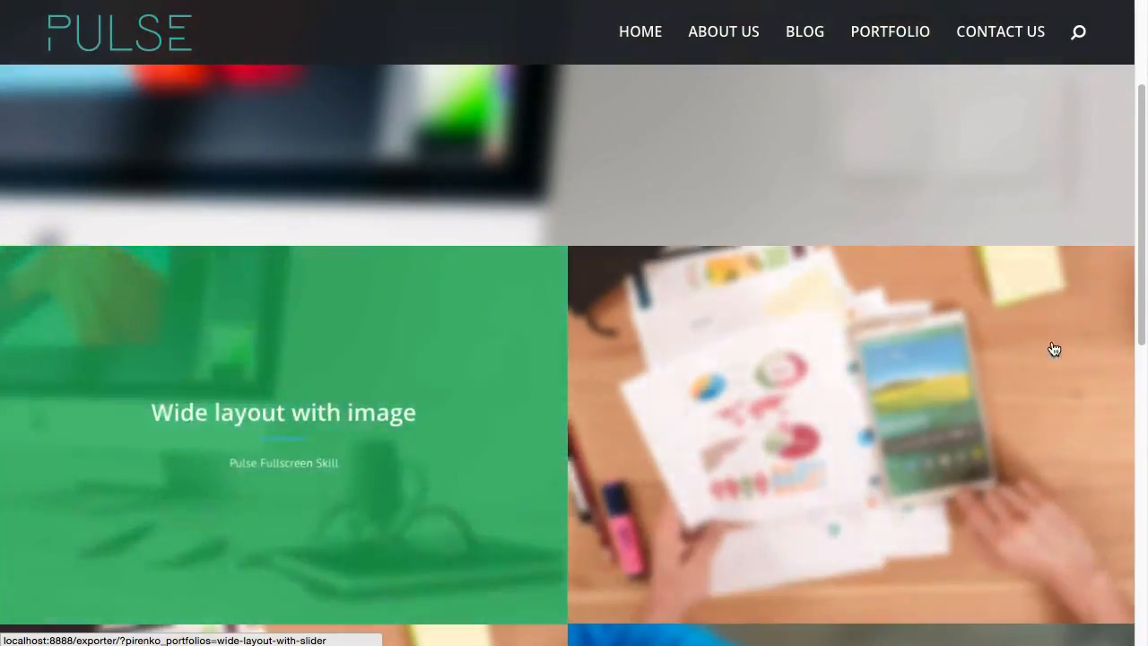
pyautogui.scroll(-15, 1053, 349)
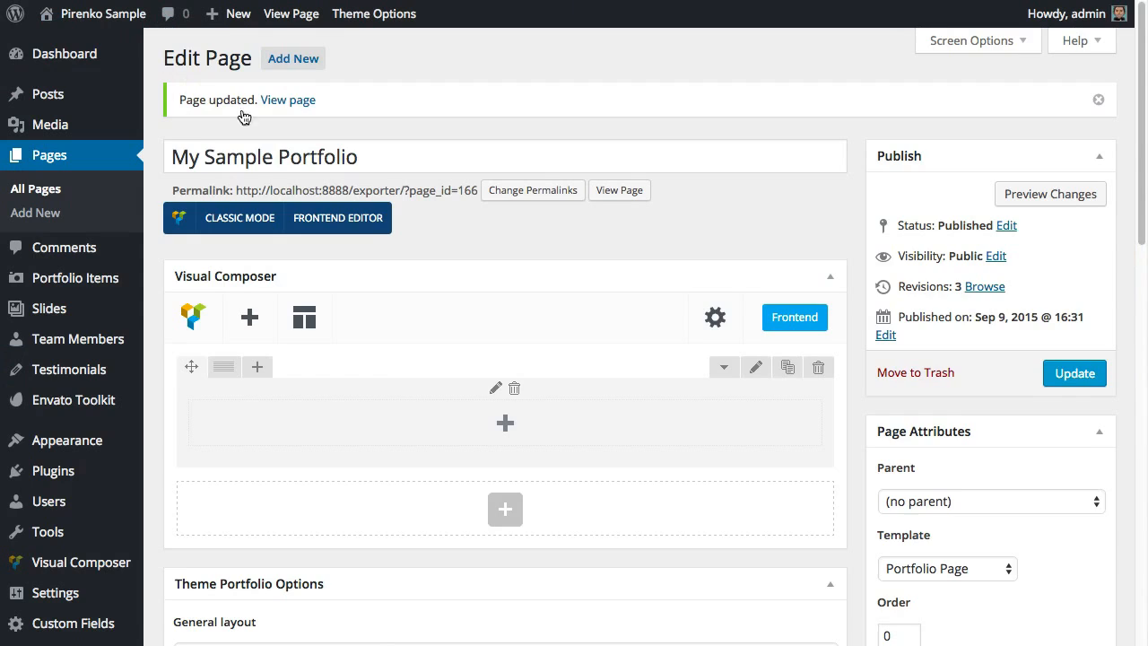
# - Review the number of columns, posts per load, and displayed skills settings in the Theme Portfolio Options
pyautogui.scroll(-5, 260, 180)
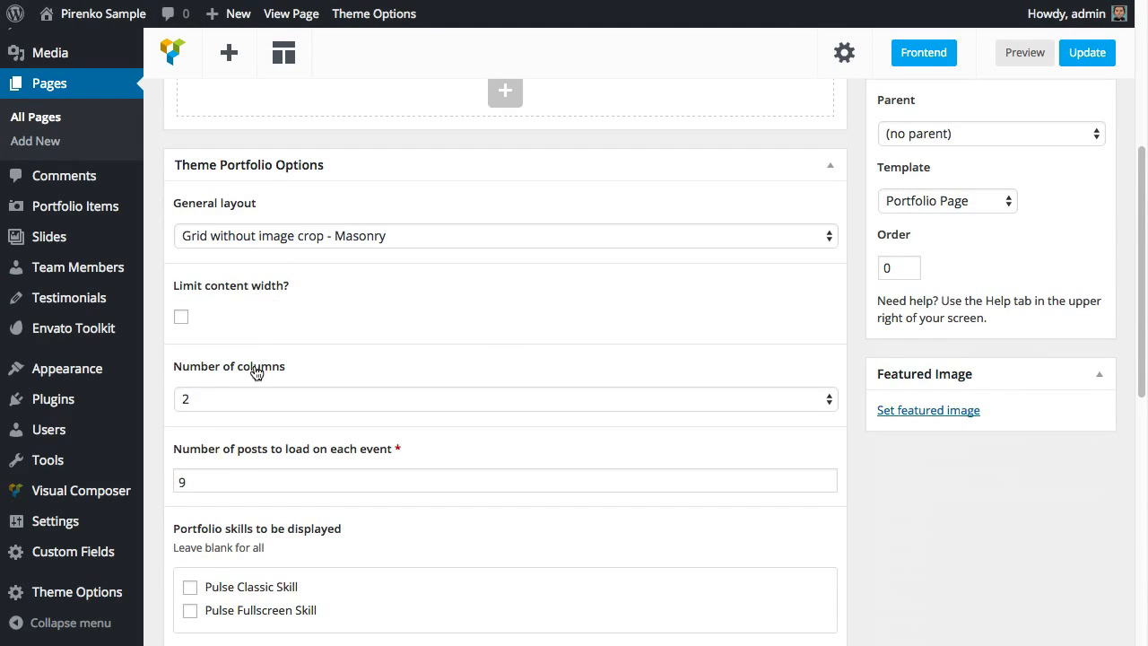
pyautogui.click(230, 403)
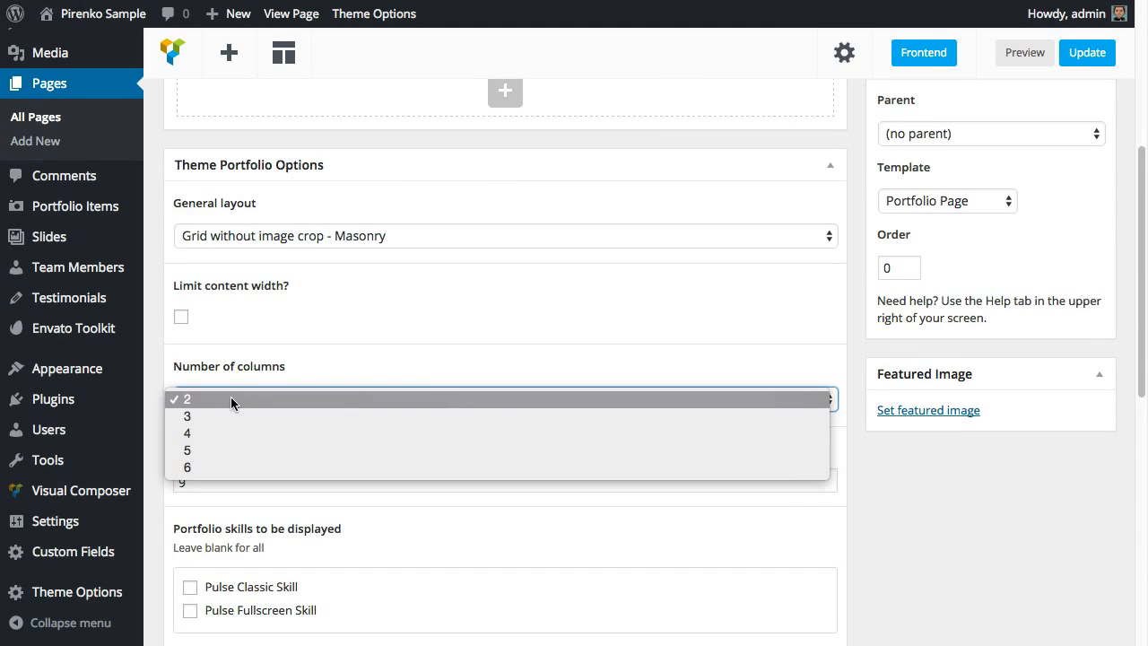
pyautogui.click(416, 352)
pyautogui.scroll(-3, 416, 352)
pyautogui.click(217, 334)
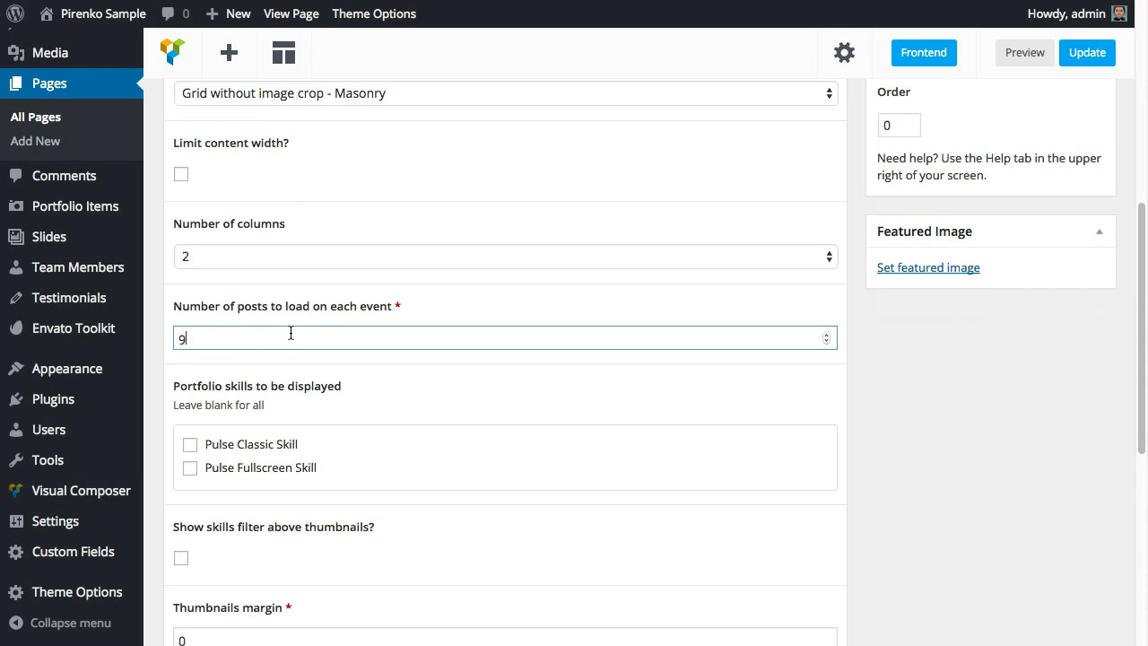
pyautogui.scroll(-3, 397, 353)
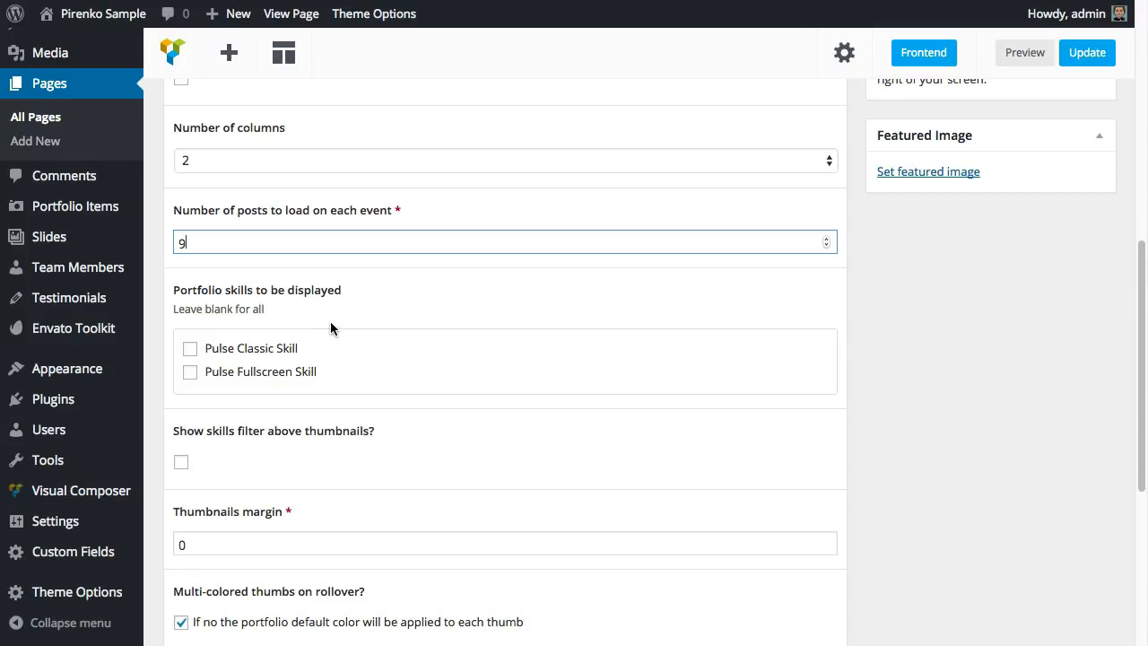
pyautogui.scroll(-2, 439, 333)
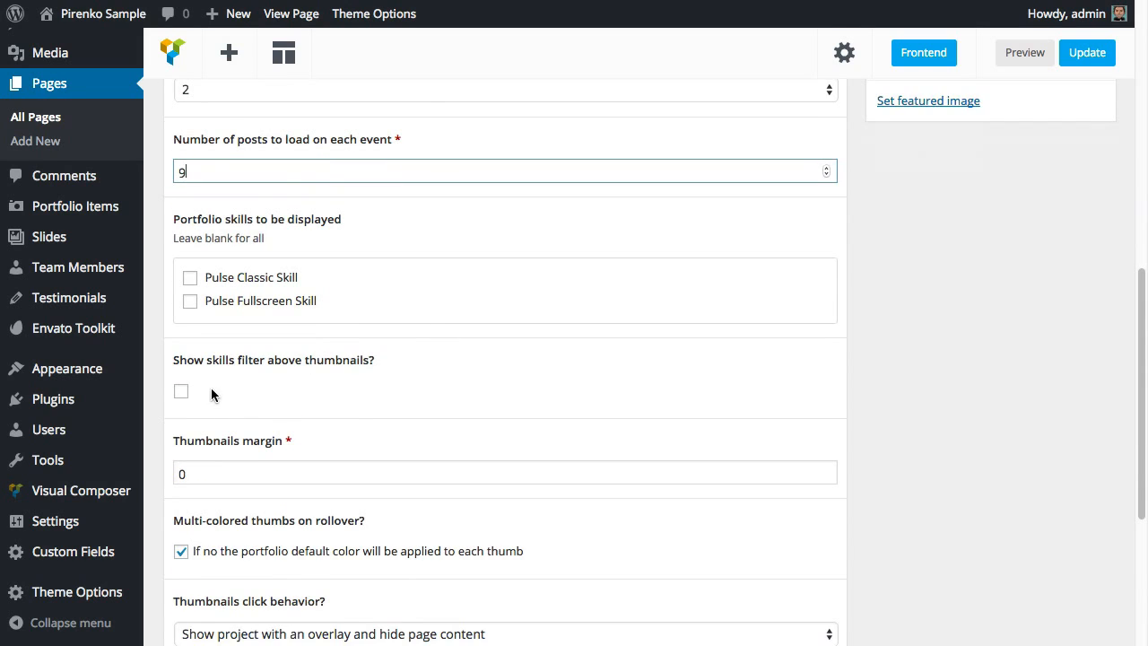
pyautogui.scroll(1, 269, 390)
pyautogui.scroll(-1, 296, 384)
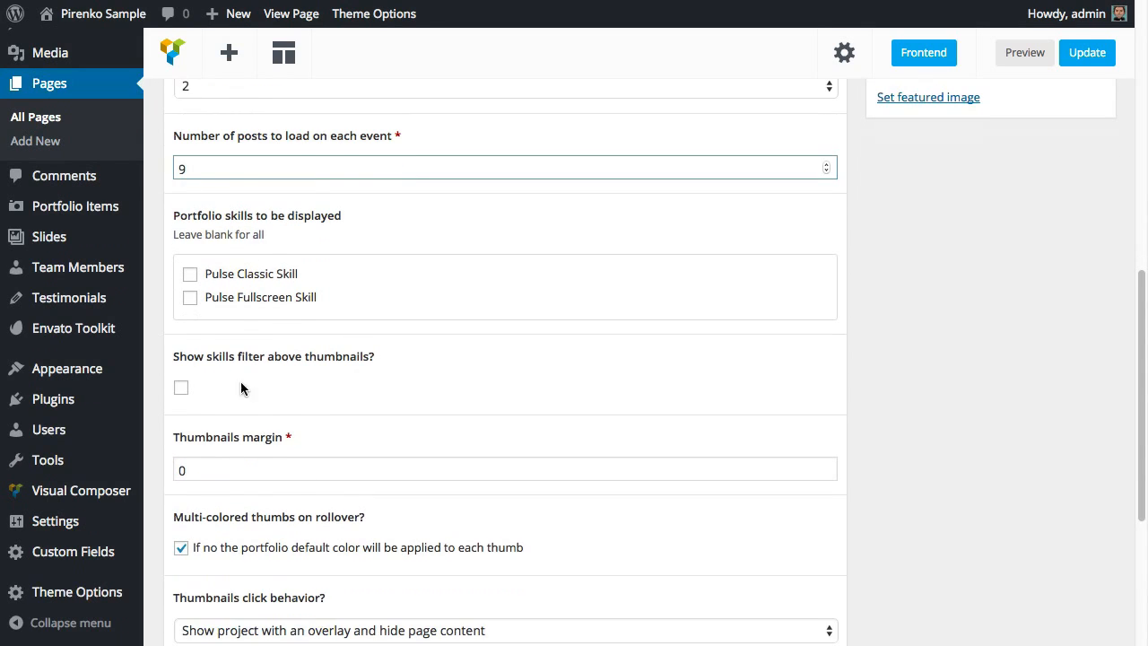
# - Enable the skills filter above the thumbnails and set the thumbnails margin to 18
pyautogui.click(182, 391)
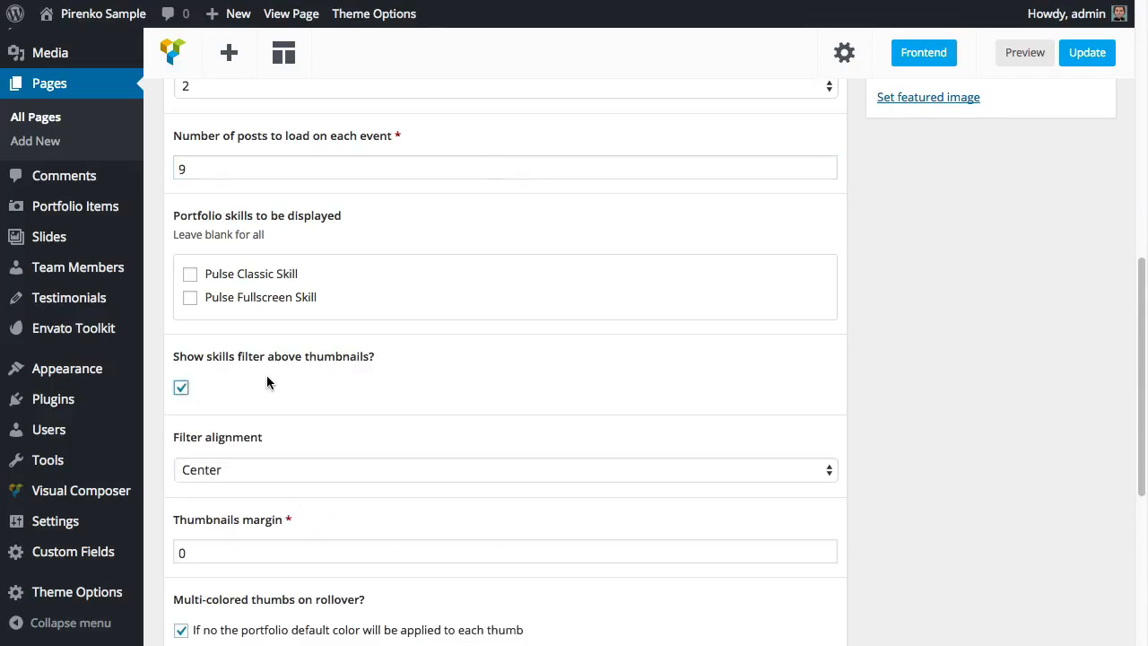
pyautogui.scroll(-4, 267, 382)
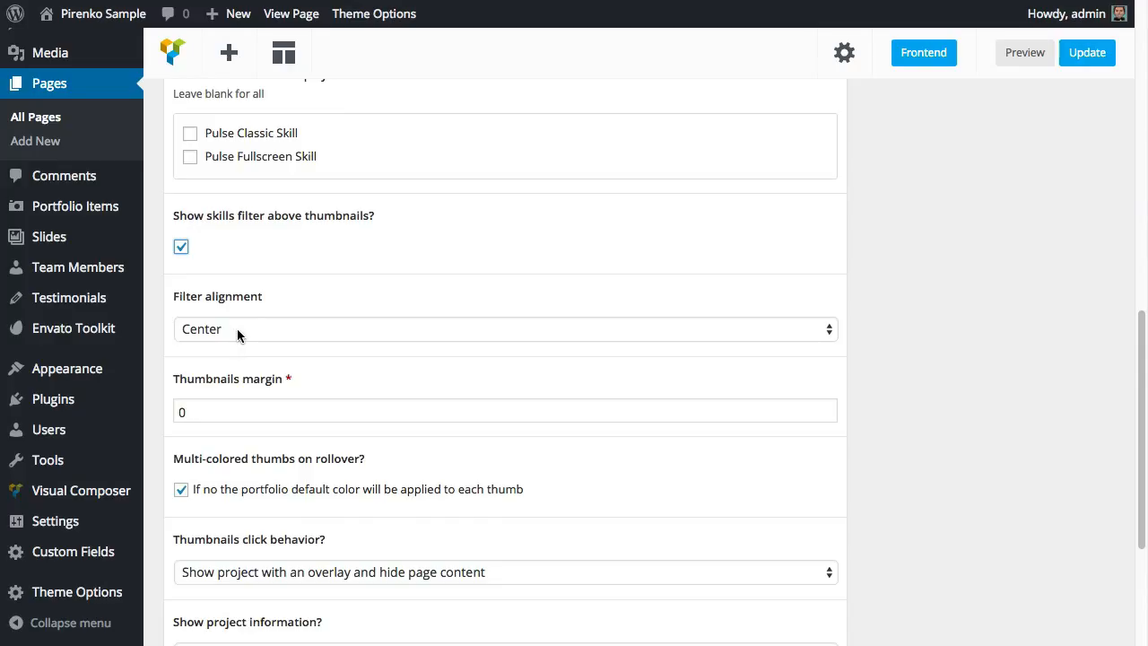
pyautogui.click(231, 417)
pyautogui.moveTo(137, 389)
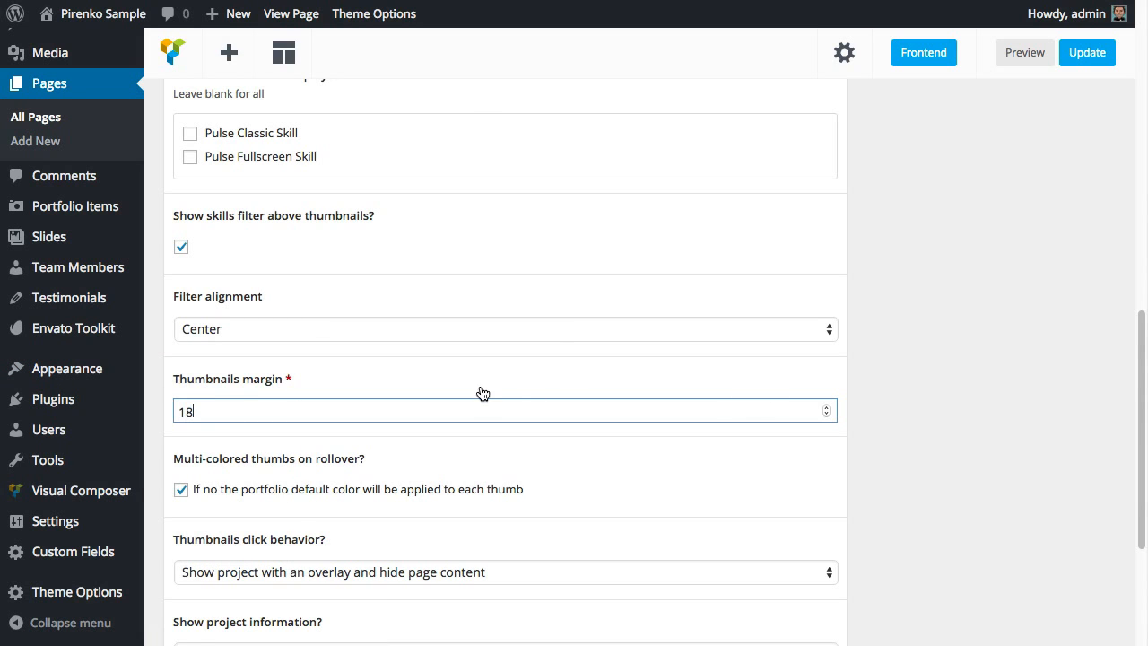
pyautogui.click(941, 366)
# - Update the portfolio page to save the filter and thumbnail margin settings
pyautogui.scroll(2, 930, 368)
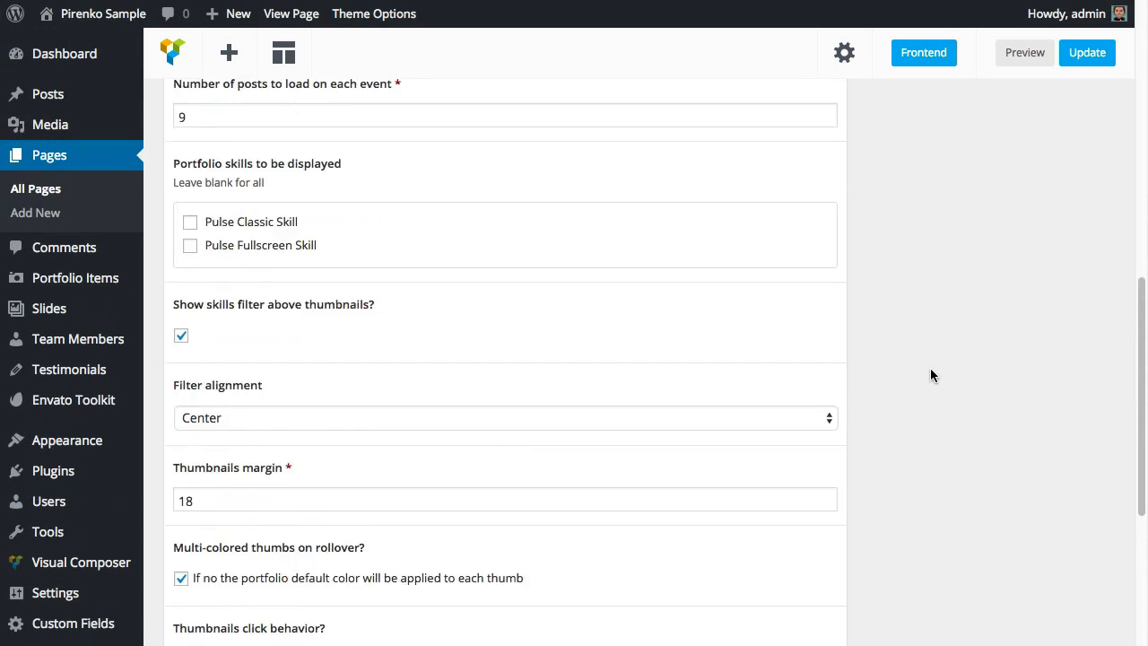
pyautogui.scroll(15, 930, 375)
pyautogui.click(1074, 373)
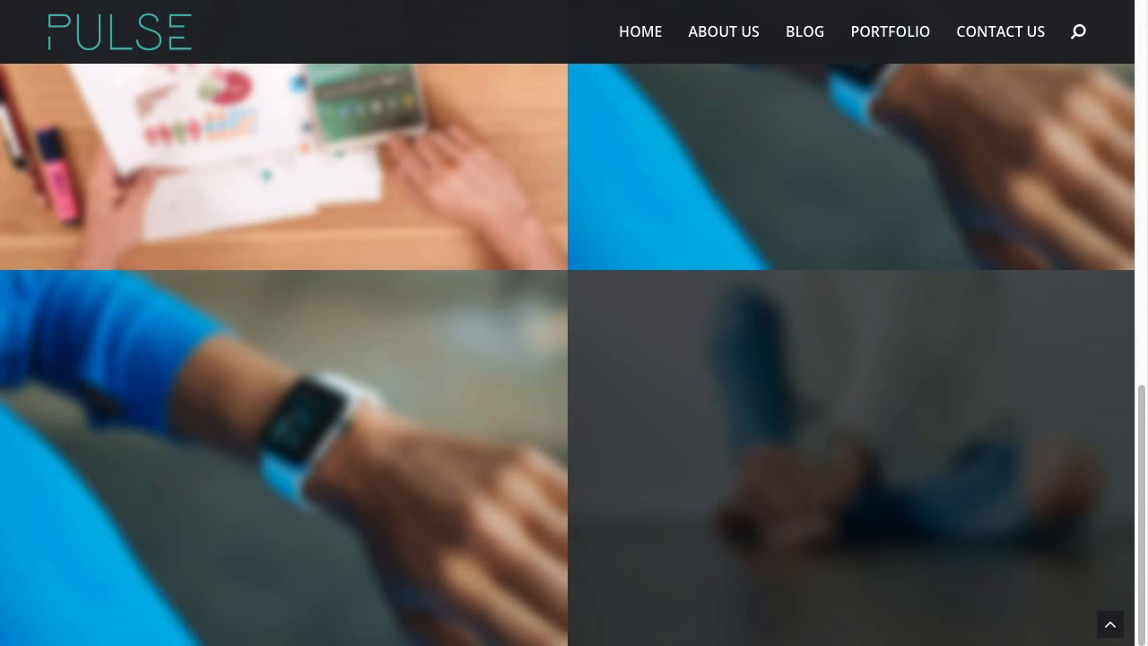
# - Reload the published portfolio page and check the skills filter and the spacing between thumbnails
pyautogui.press('F5')
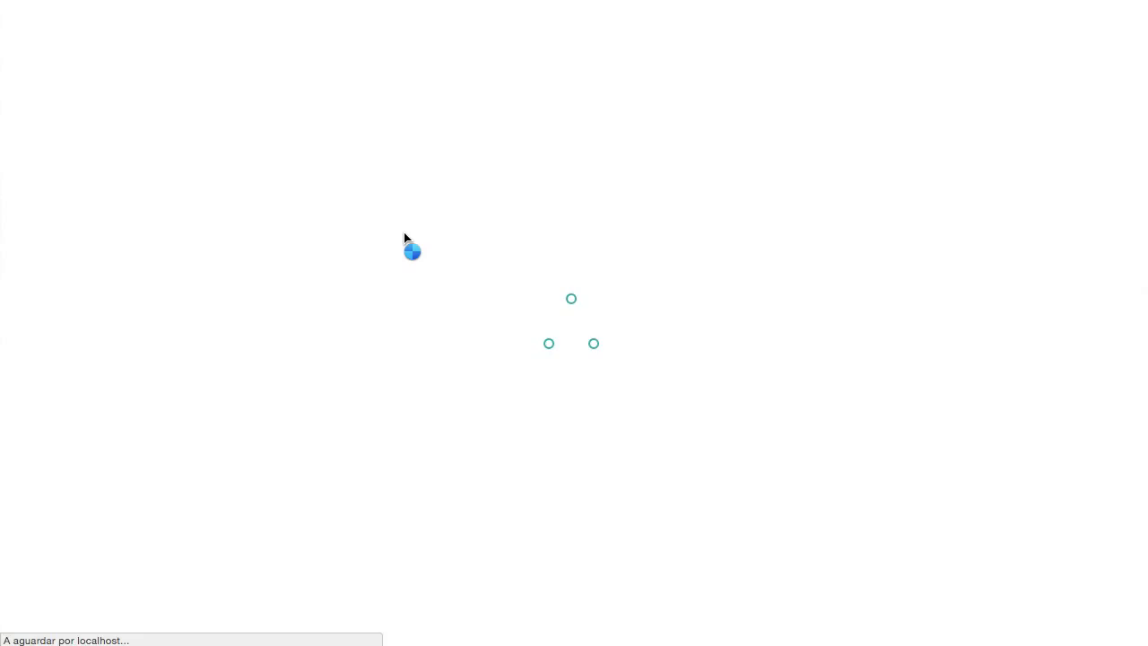
pyautogui.scroll(-1, 404, 232)
pyautogui.scroll(-5, 366, 320)
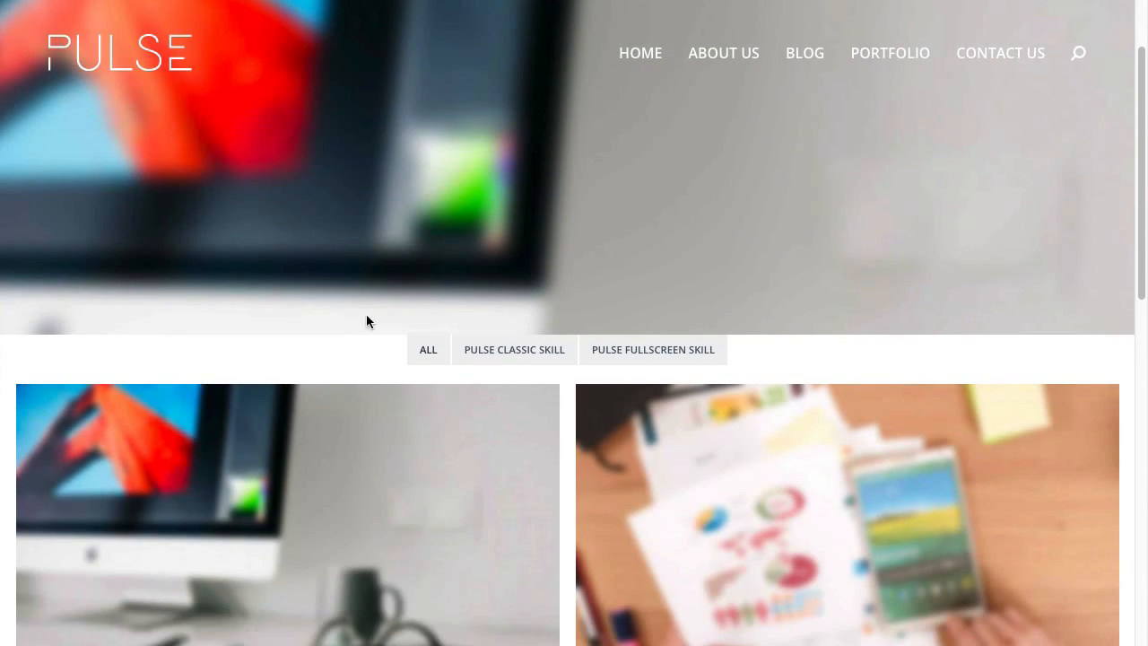
pyautogui.scroll(-7, 681, 356)
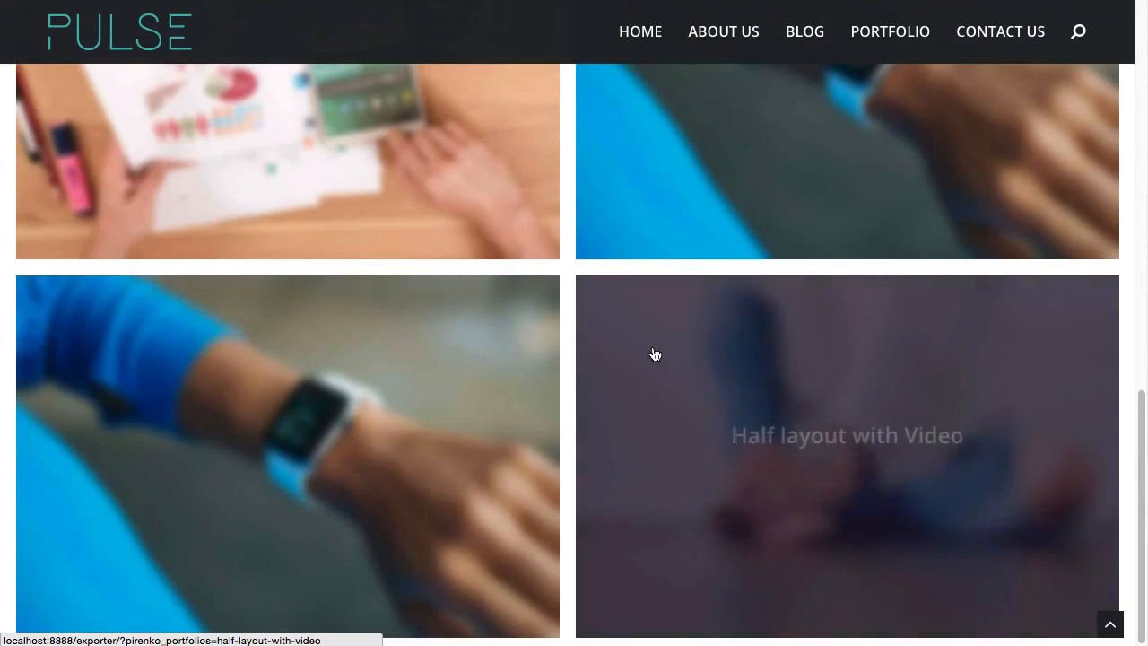
pyautogui.scroll(9, 651, 353)
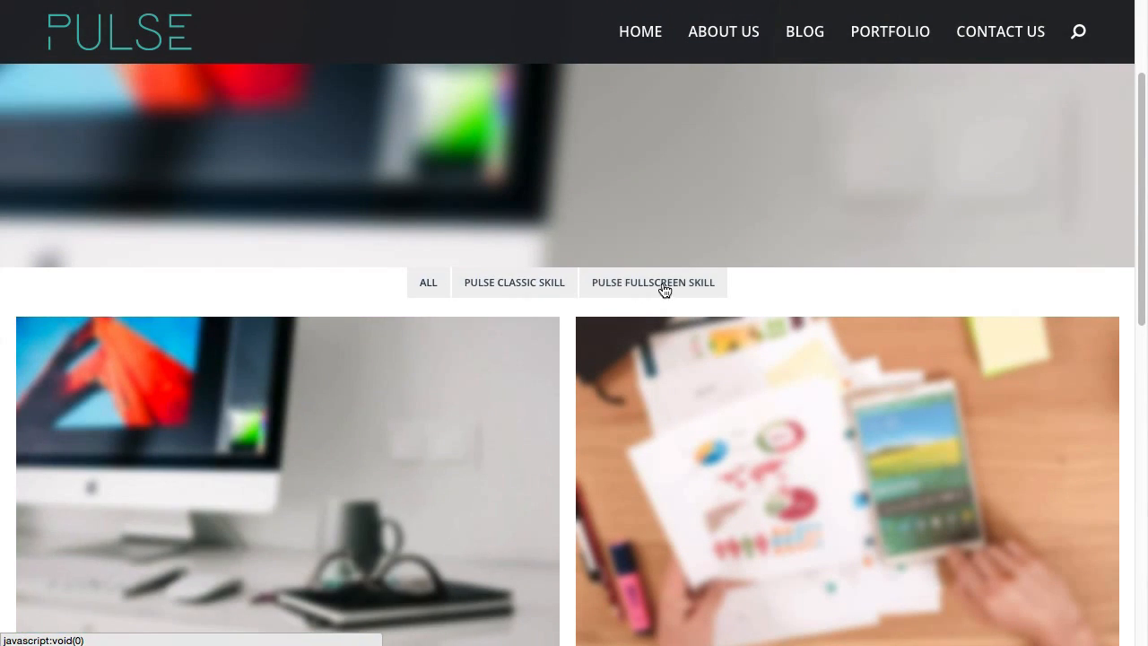
pyautogui.scroll(3, 613, 275)
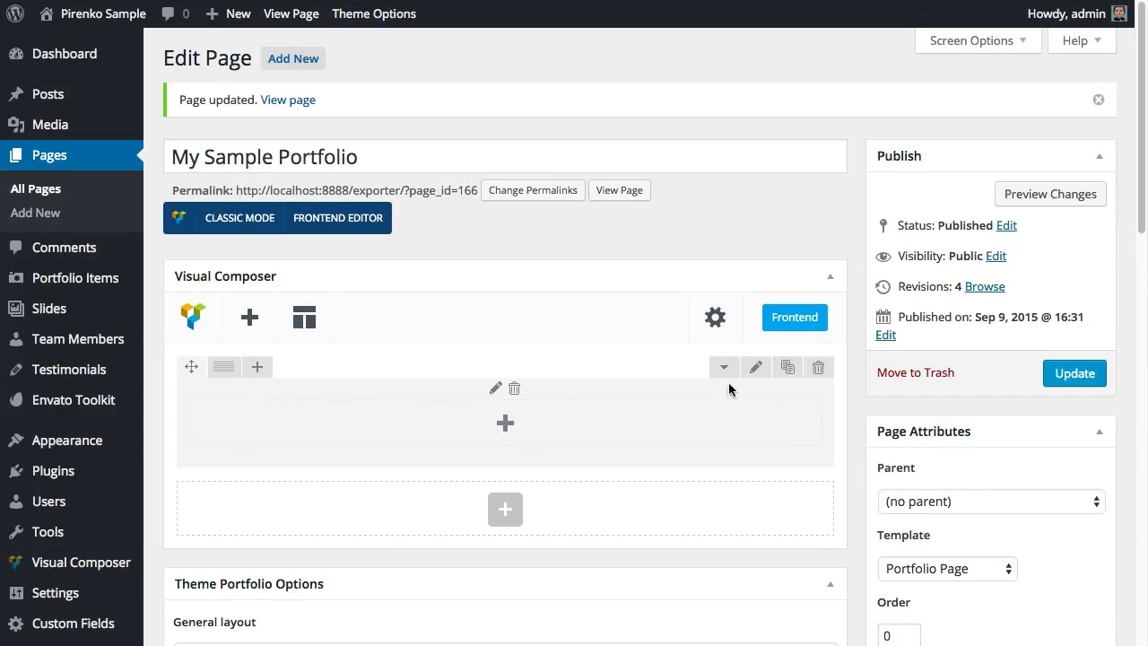
# - Set the header image row's bottom margin to 54px, save the row settings and update the portfolio page
pyautogui.click(756, 370)
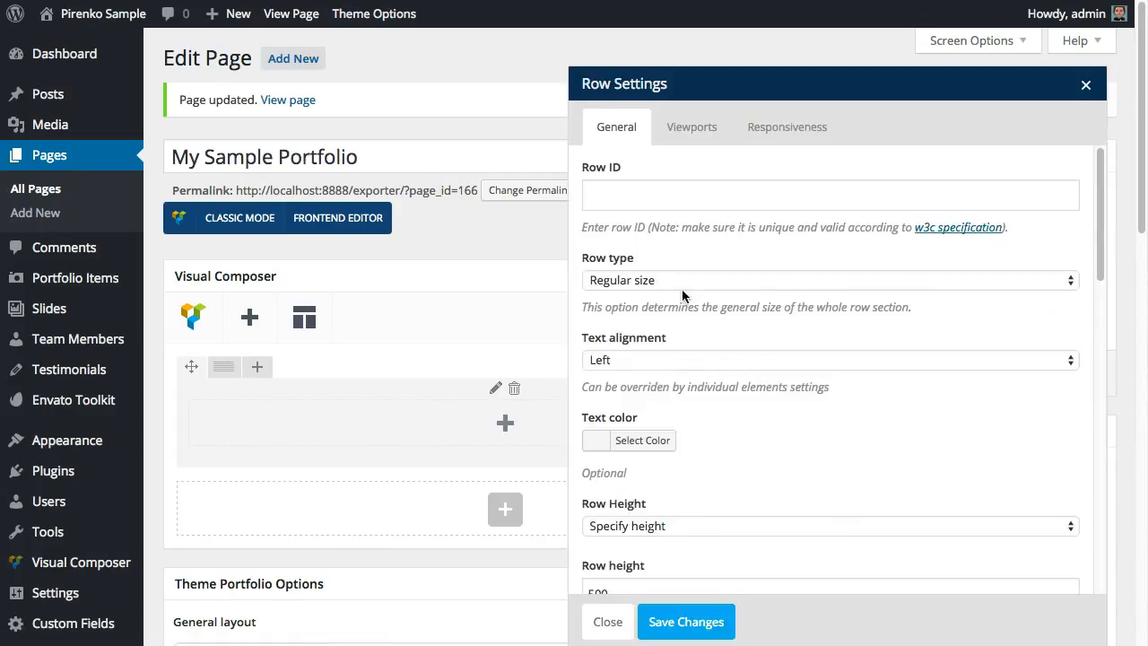
pyautogui.scroll(-2, 677, 293)
pyautogui.scroll(-5, 677, 294)
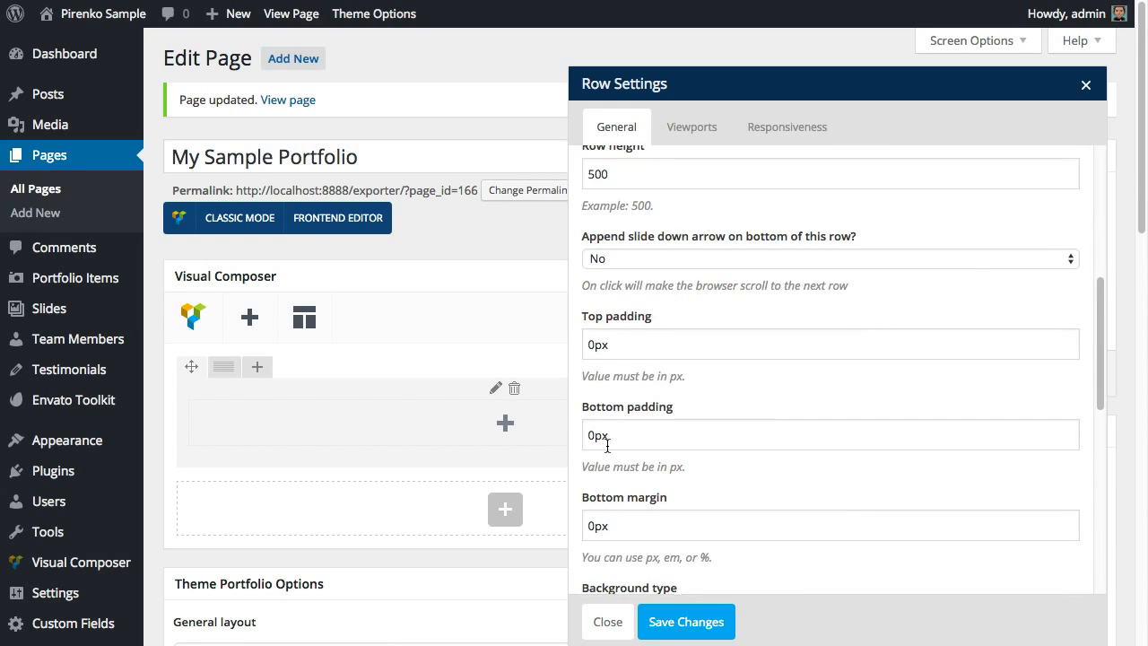
pyautogui.scroll(-2, 602, 440)
pyautogui.moveTo(594, 449); pyautogui.dragTo(560, 436)
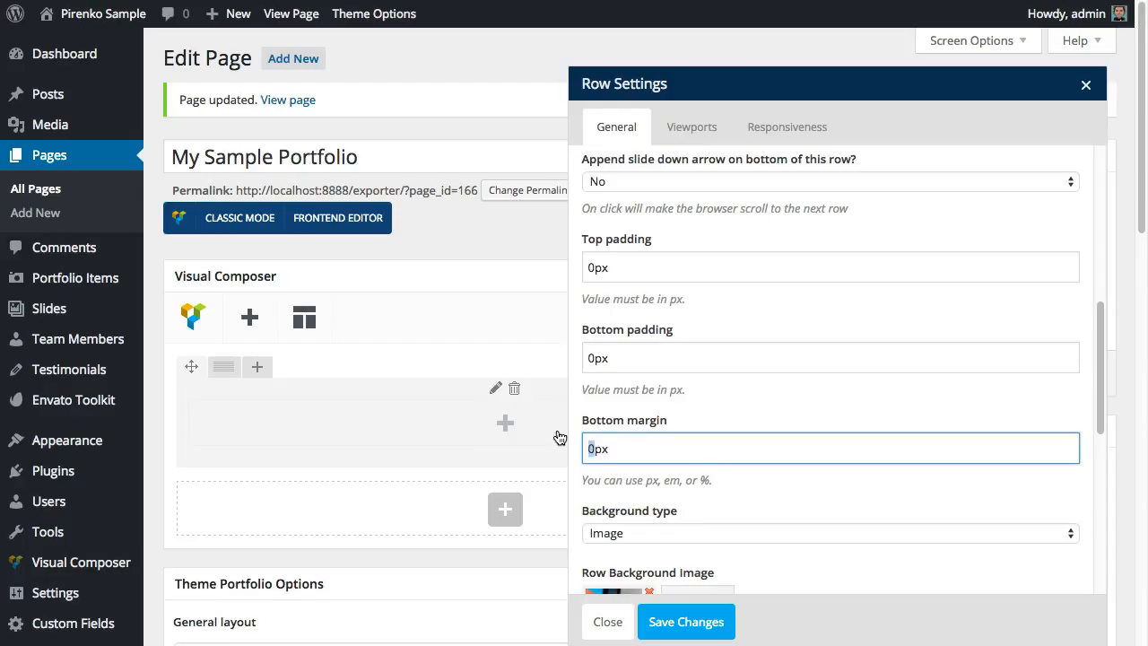
pyautogui.write('54')
pyautogui.click(717, 622)
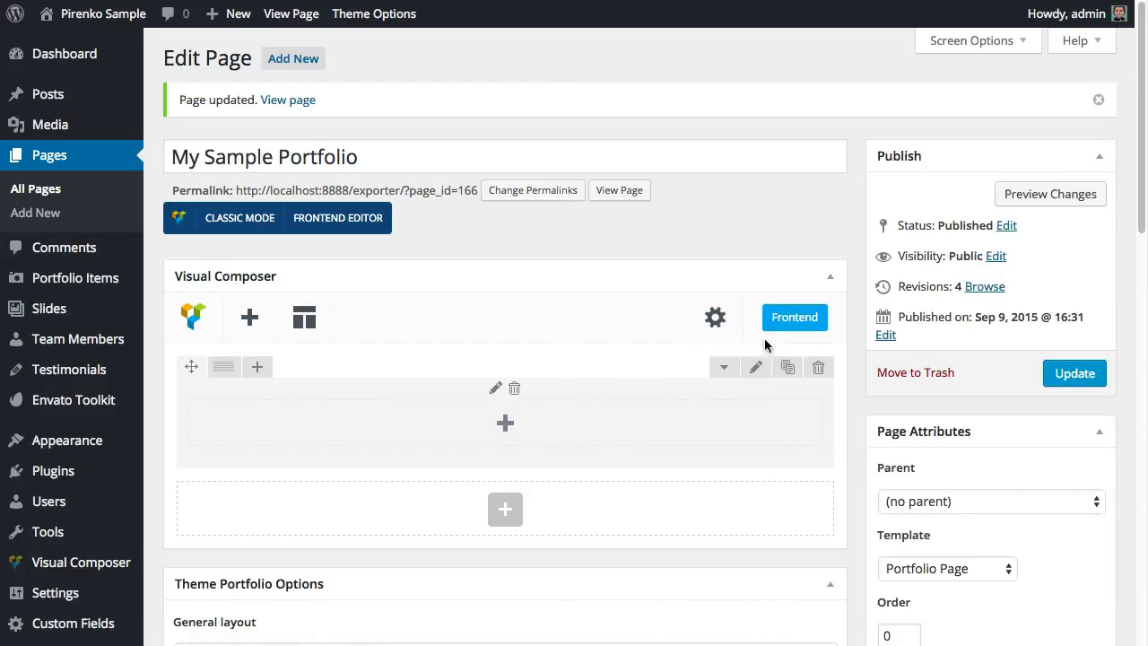
pyautogui.click(1076, 375)
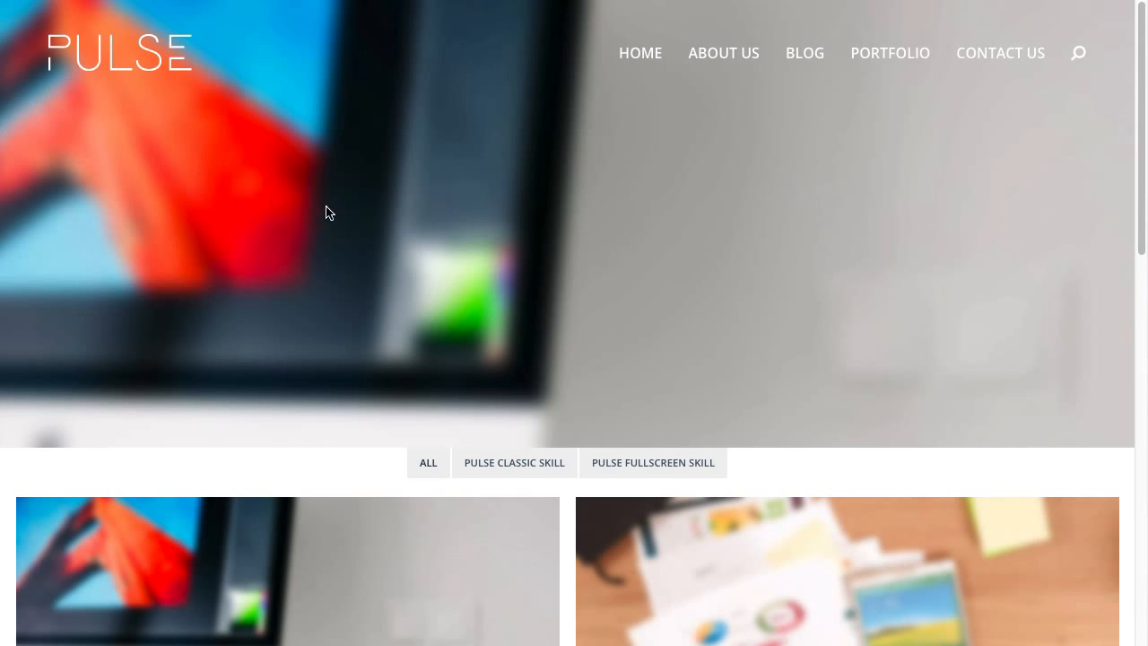
# - Reload the published portfolio page and check the space below the header row and the multi-colored thumbnail rollovers
pyautogui.press('F5')
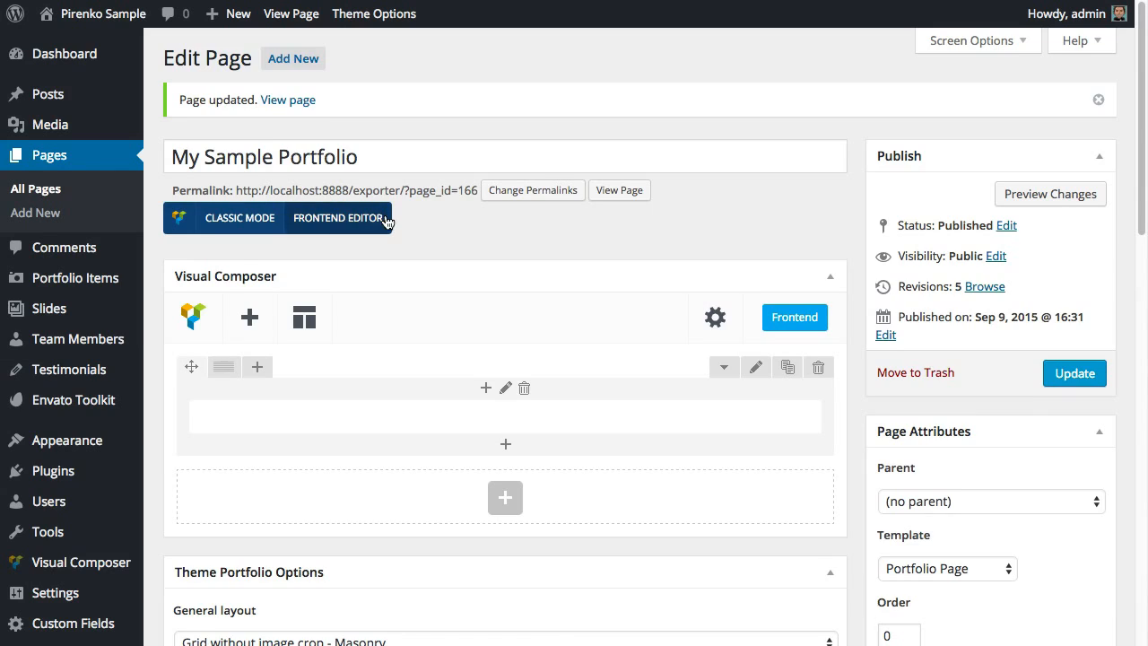
pyautogui.scroll(-10, 385, 219)
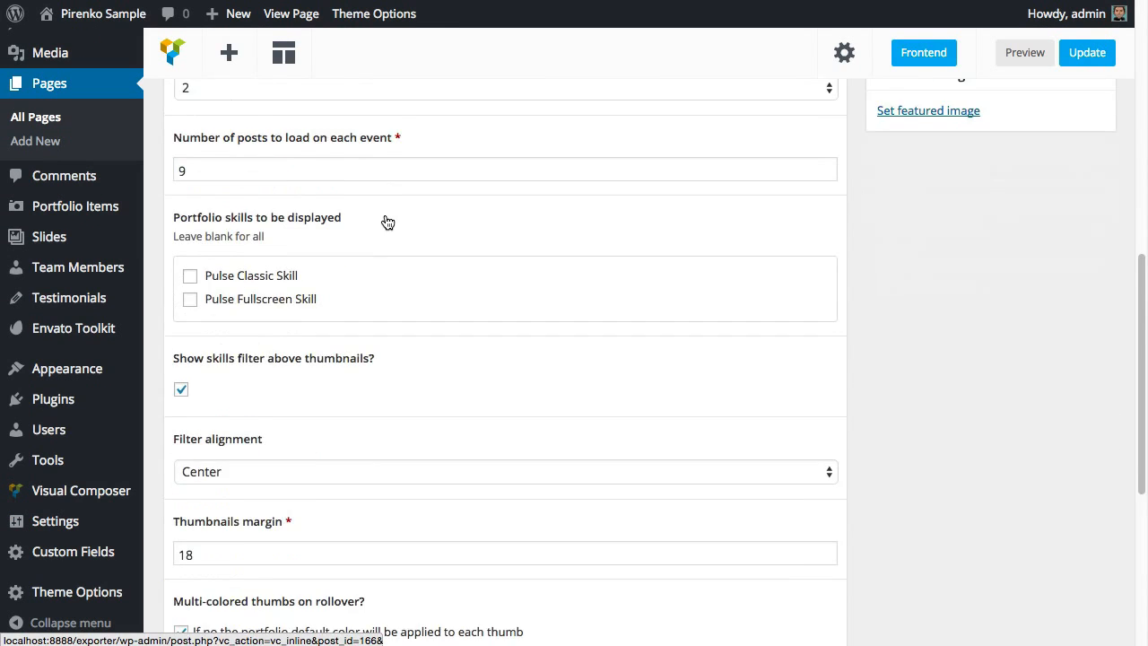
pyautogui.scroll(-2, 385, 218)
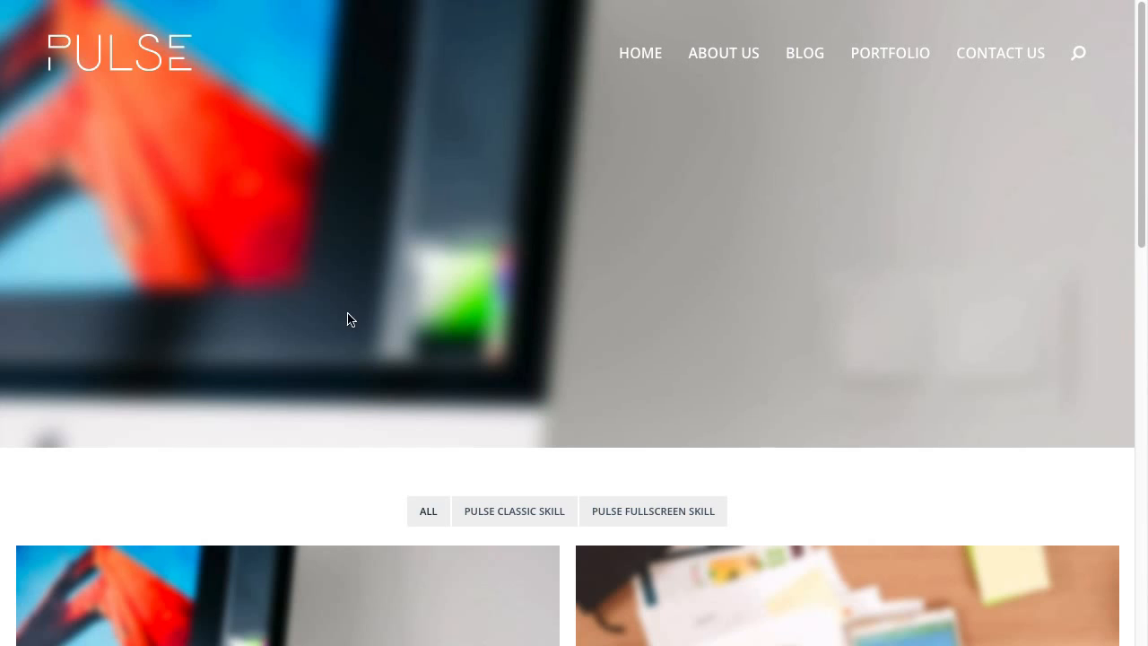
pyautogui.scroll(-5, 347, 313)
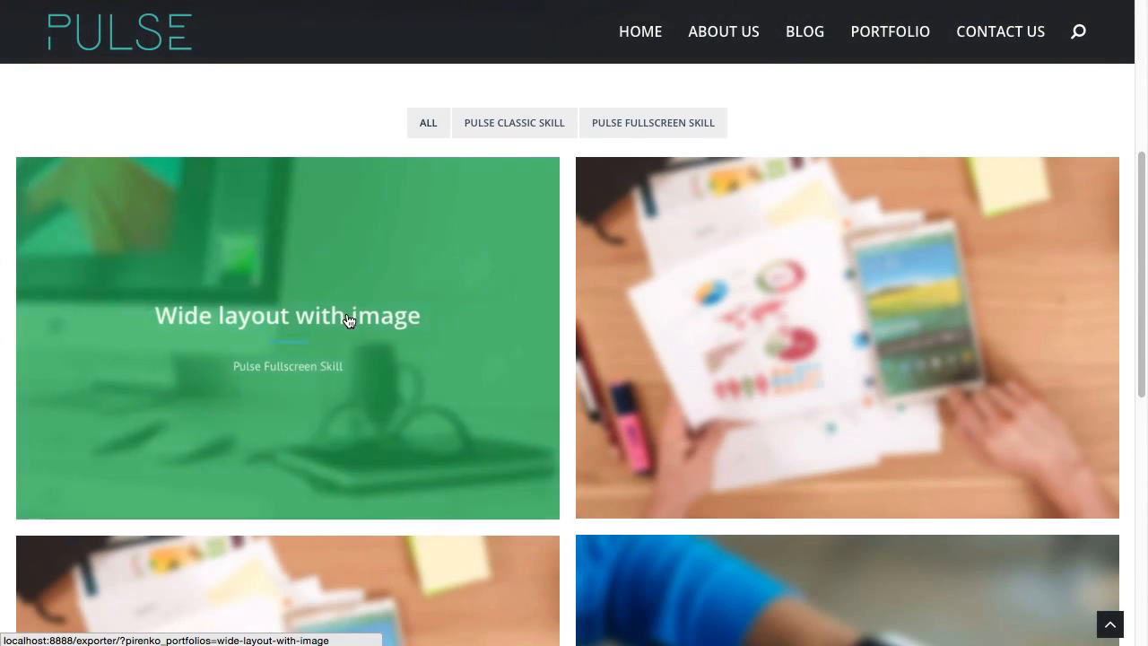
pyautogui.scroll(-3, 652, 320)
pyautogui.scroll(1, 371, 225)
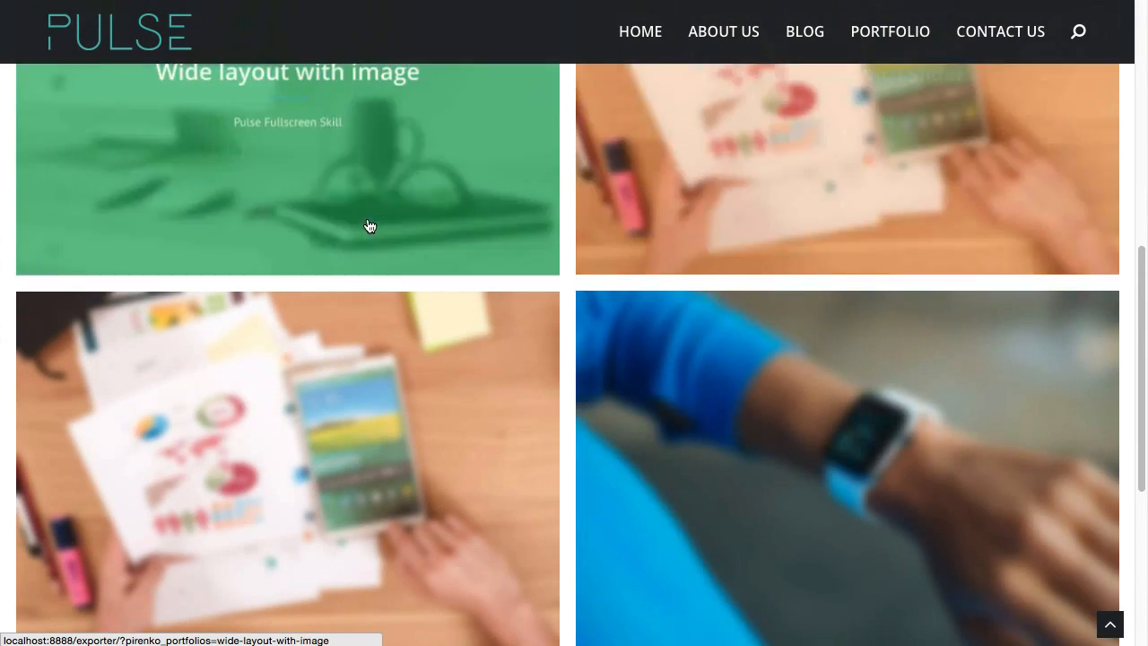
pyautogui.scroll(-3, 648, 274)
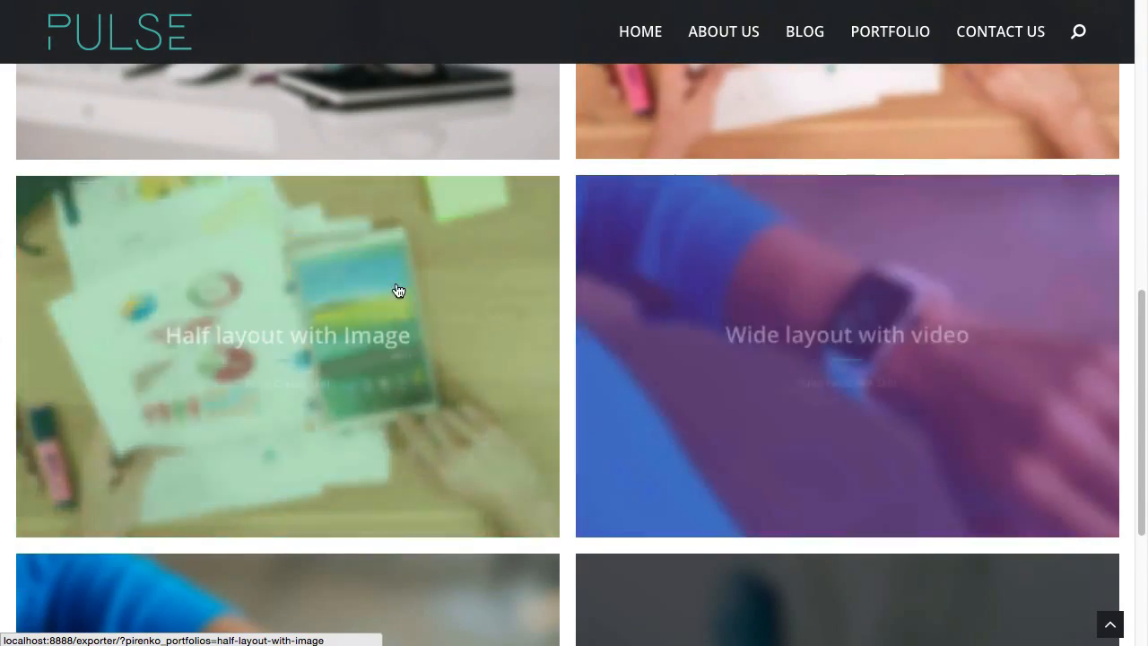
pyautogui.scroll(-2, 396, 290)
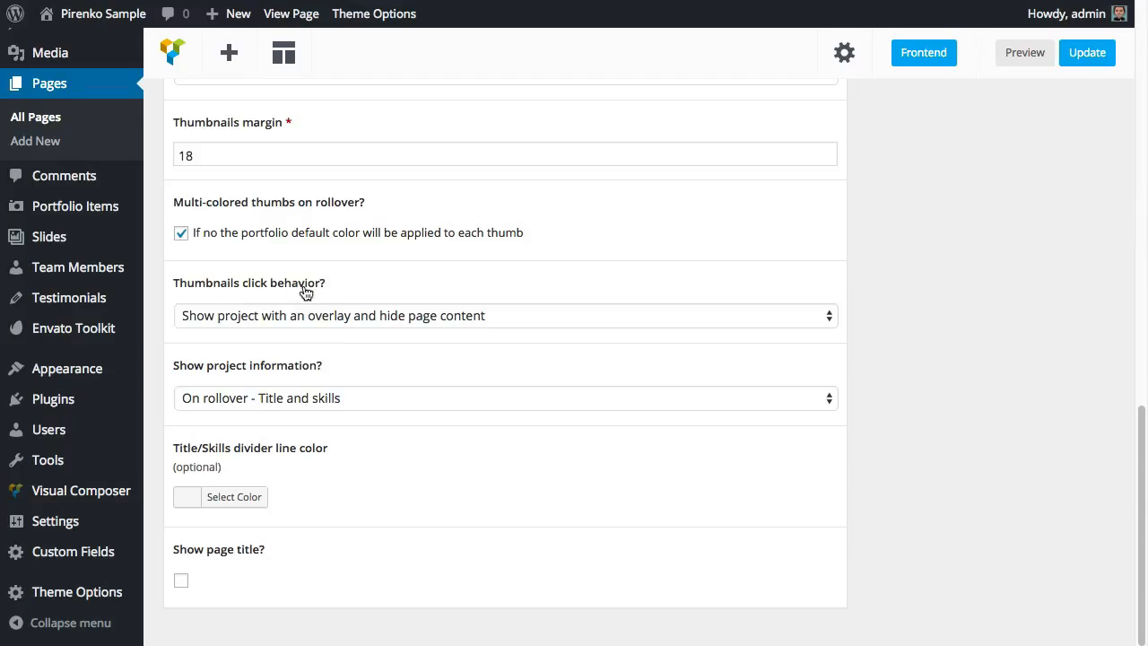
# - Review the available choices for the thumbnails click behavior and for showing project information
pyautogui.click(562, 316)
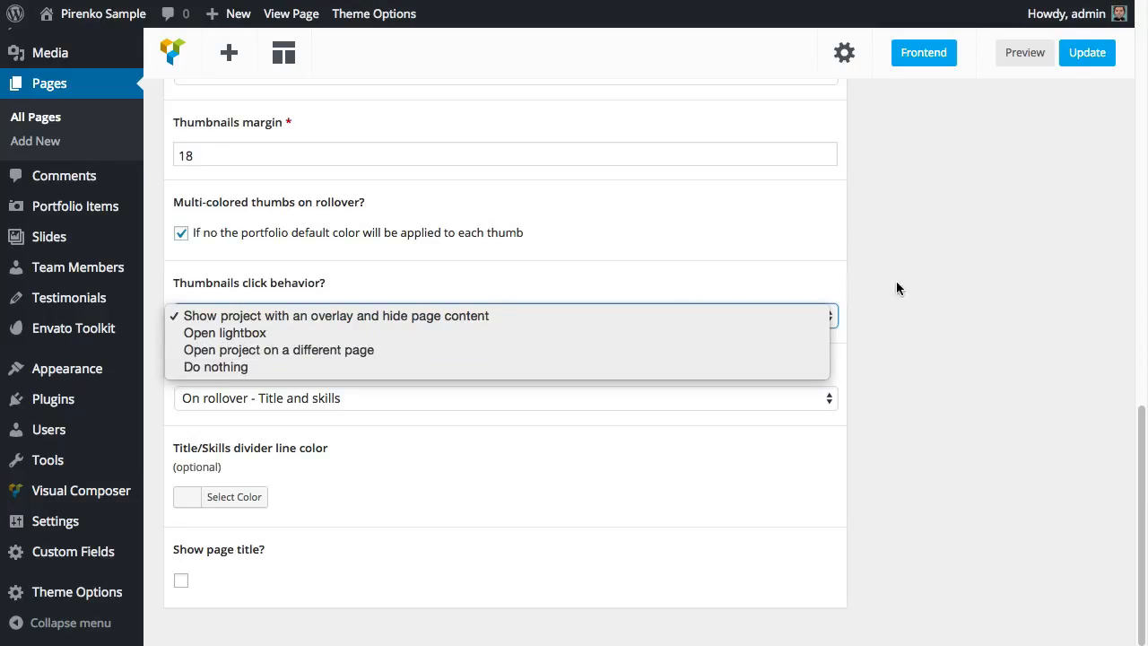
pyautogui.click(862, 273)
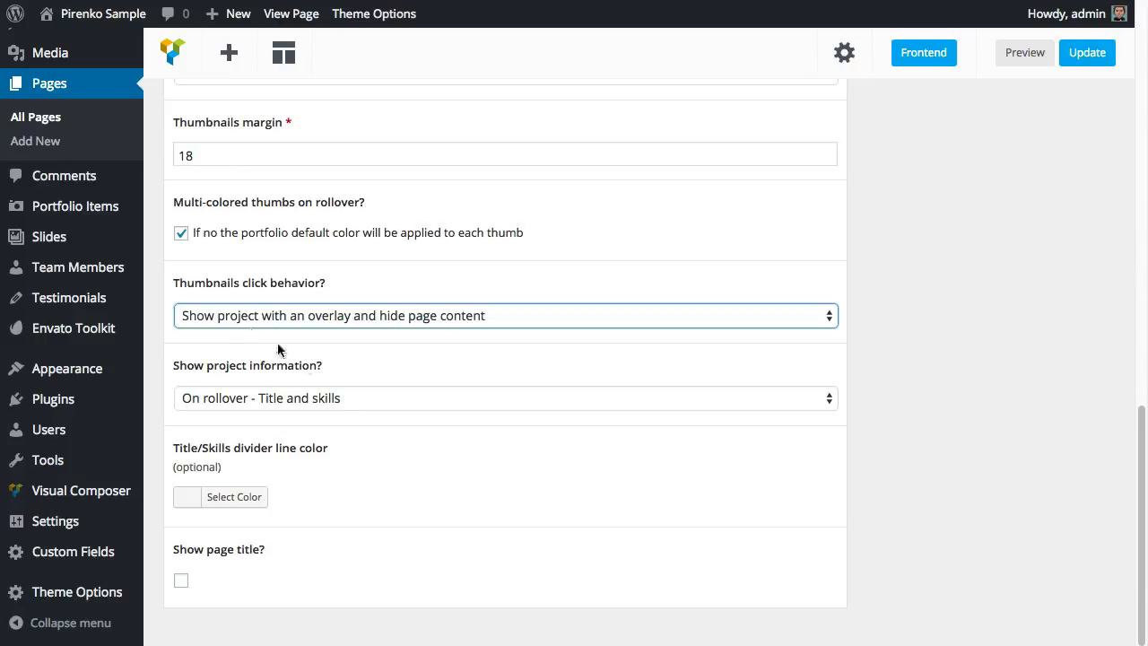
pyautogui.click(280, 397)
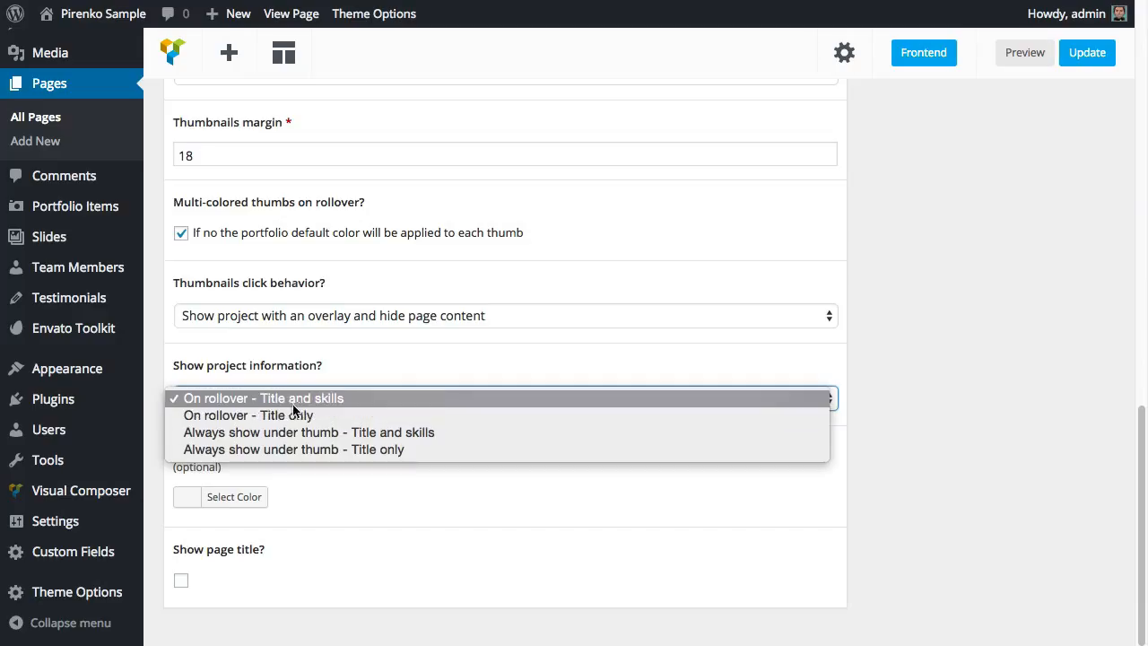
pyautogui.click(678, 391)
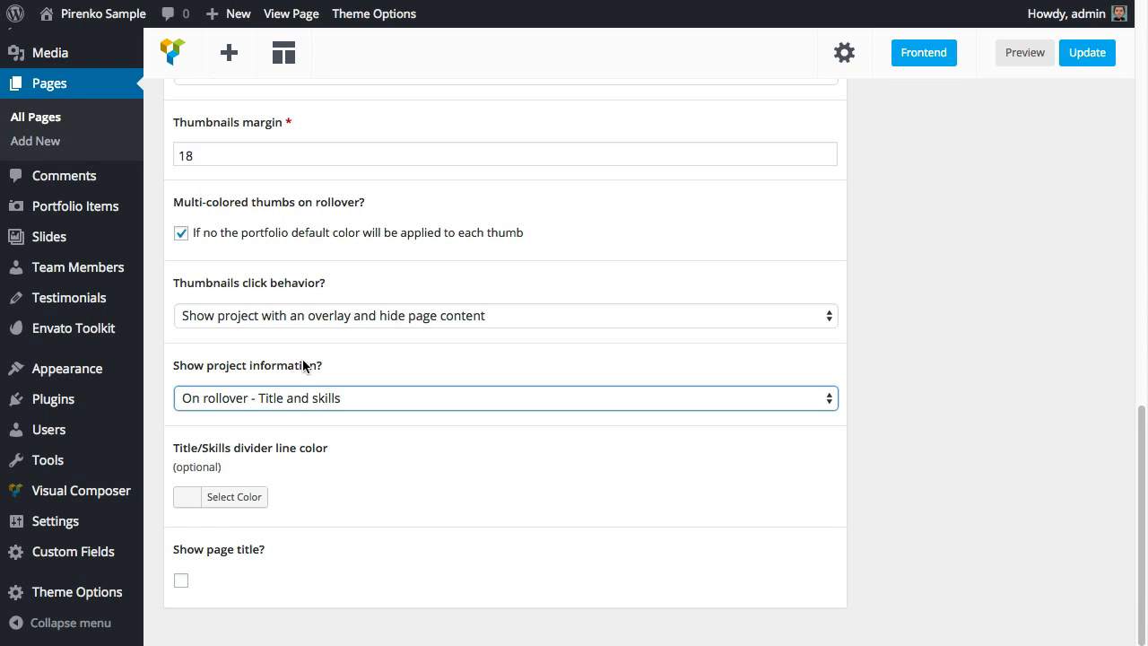
# - Set the Title/Skills divider line color to white in the Theme Portfolio Options
pyautogui.click(235, 497)
pyautogui.scroll(-2, 296, 502)
pyautogui.scroll(-1, 296, 504)
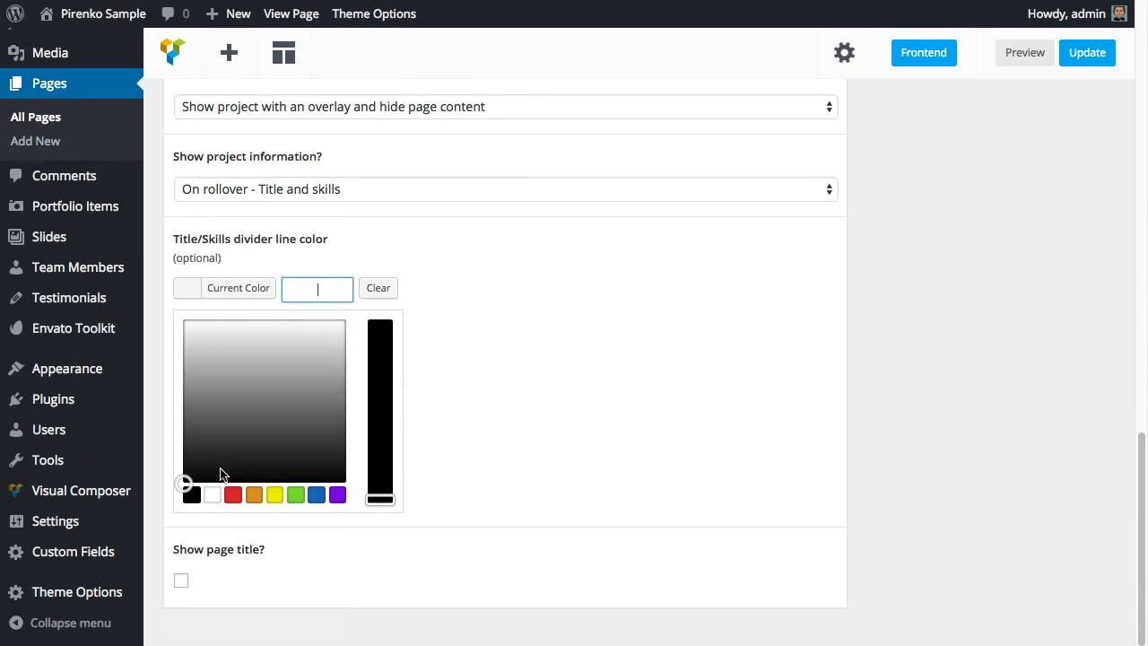
pyautogui.click(215, 492)
pyautogui.click(588, 337)
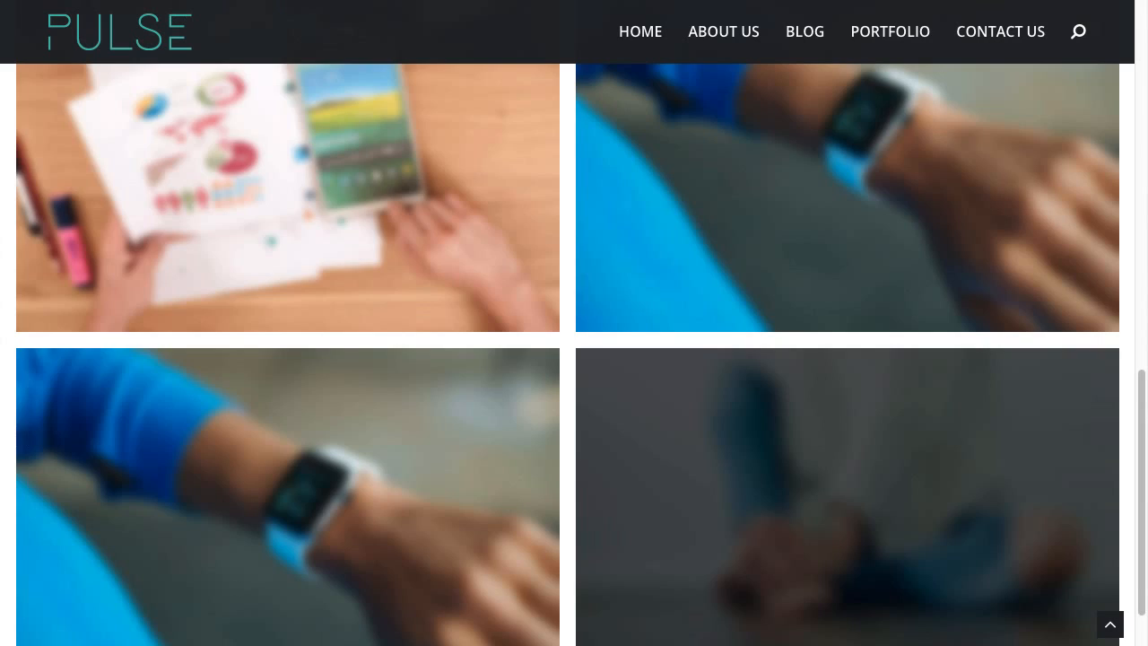
# - Update the portfolio page to save the divider line color
pyautogui.scroll(10, 578, 256)
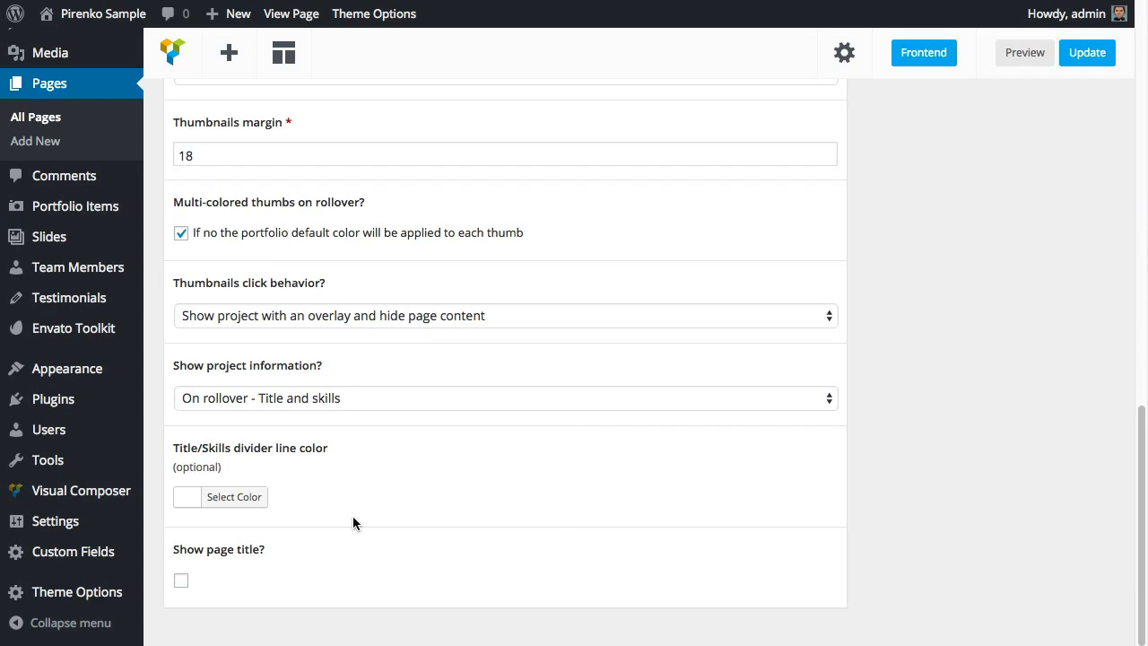
pyautogui.scroll(1, 352, 516)
pyautogui.scroll(-2, 352, 516)
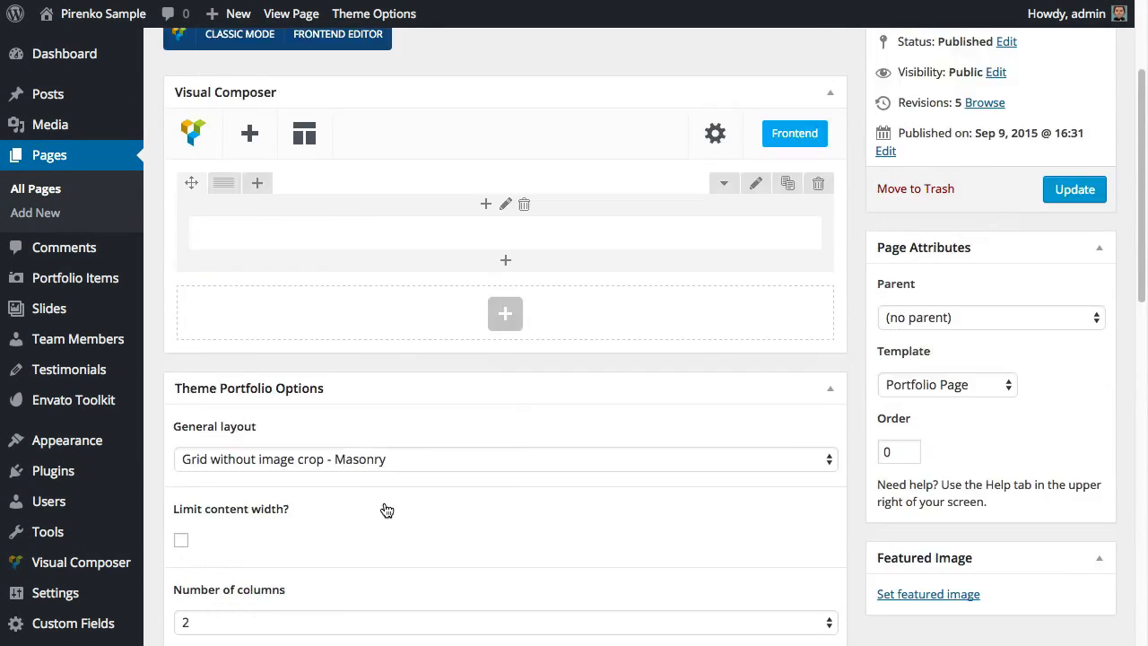
pyautogui.scroll(3, 384, 508)
pyautogui.click(1074, 373)
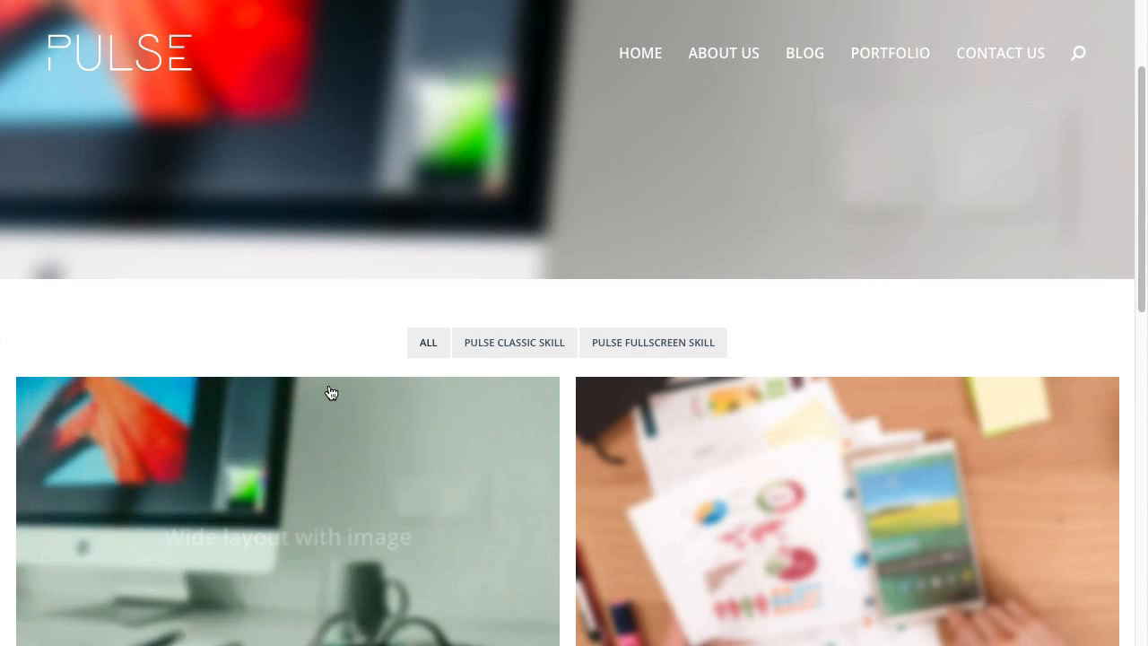
# - Reload the published portfolio page and check the divider line color on the "Wide layout with image" thumbnail's rollover
pyautogui.scroll(-3, 296, 435)
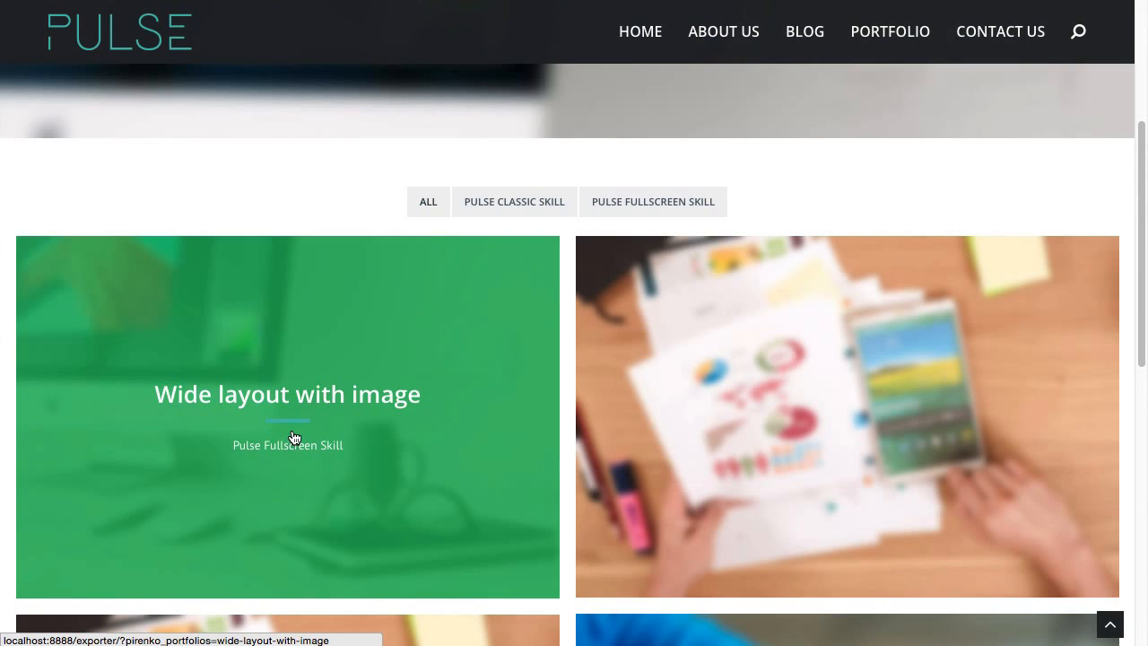
pyautogui.click(295, 440)
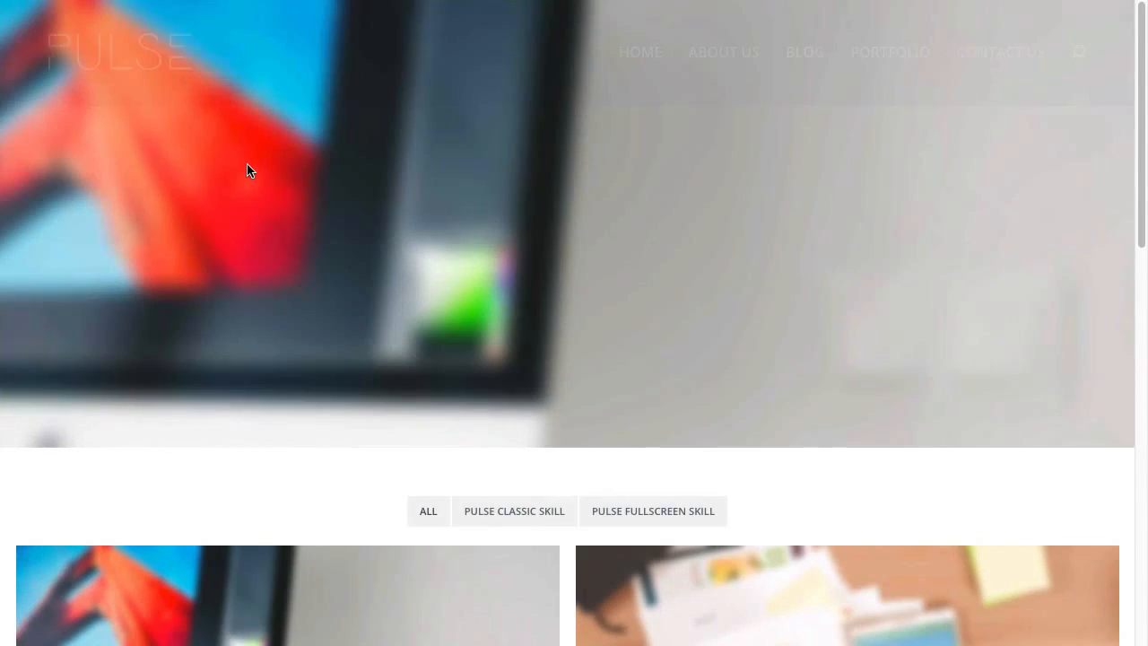
pyautogui.scroll(-5, 246, 174)
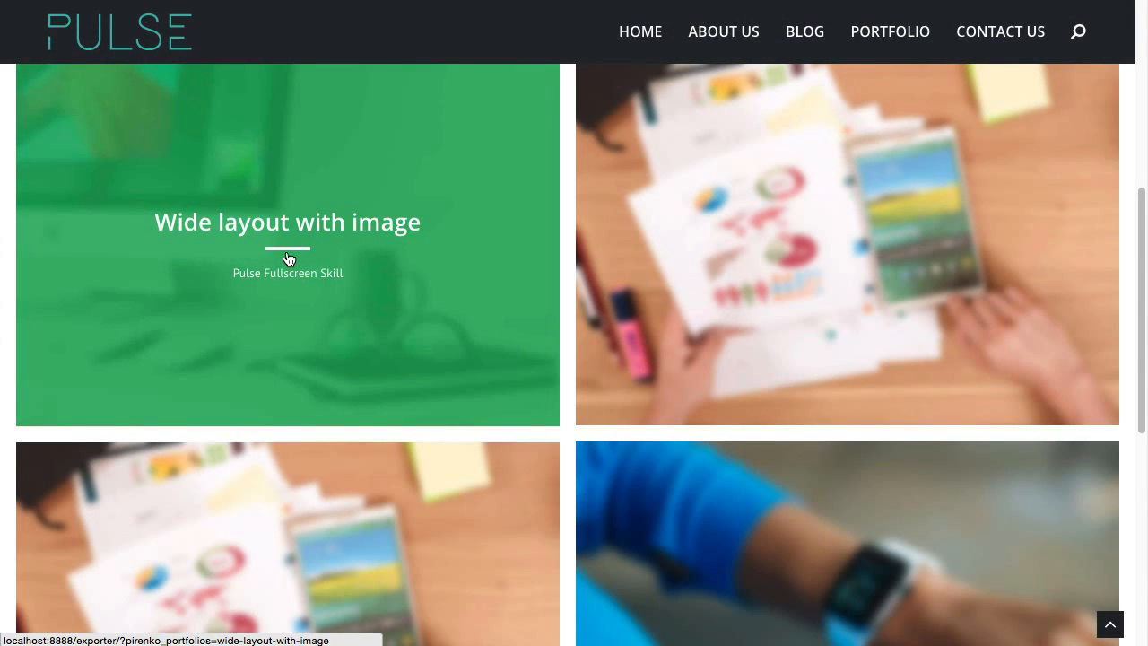
pyautogui.scroll(5, 394, 223)
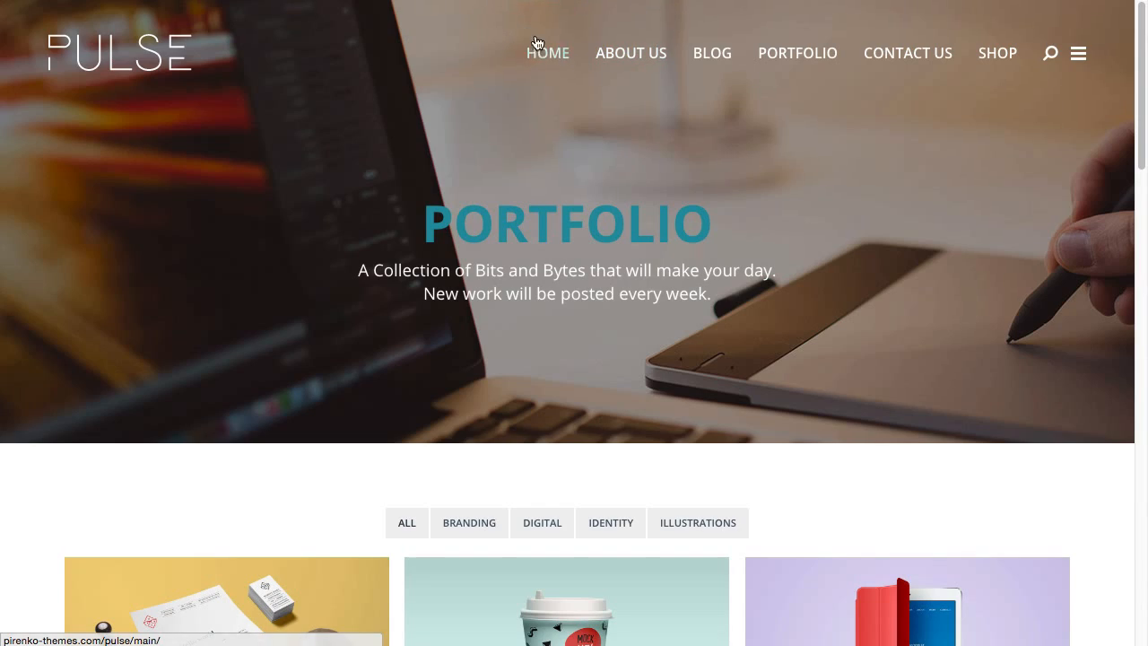
# - Look through the Pulse demo site's portfolio page, including its titled header, skills filter and thumbnail grid
pyautogui.scroll(-4, 464, 303)
pyautogui.scroll(4, 465, 306)
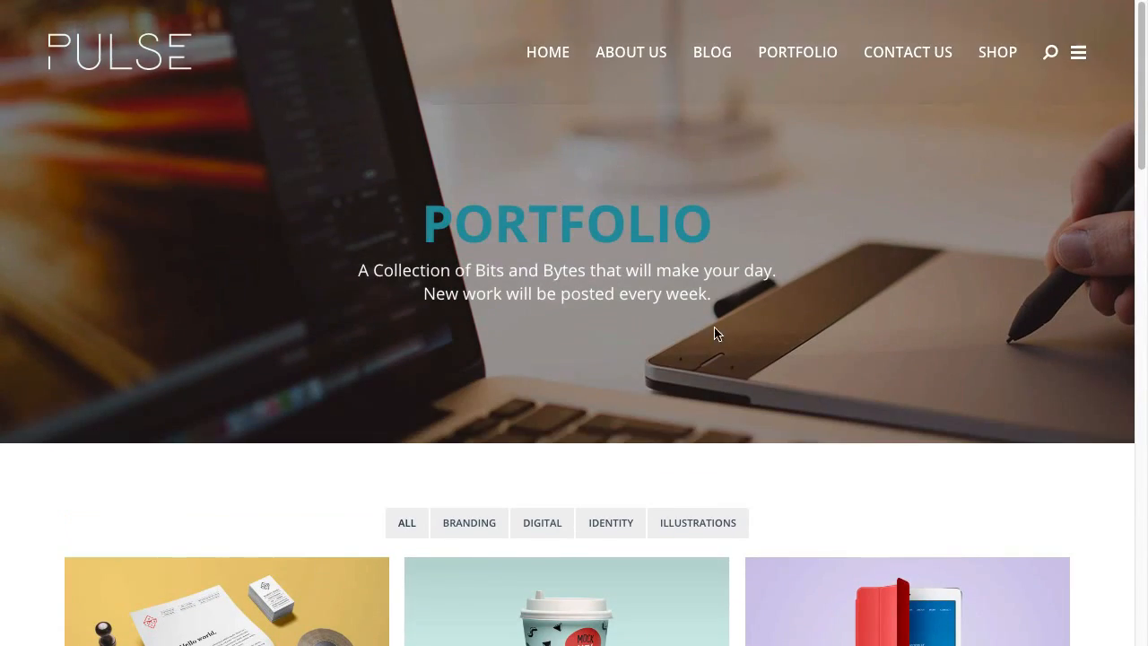
pyautogui.scroll(-6, 252, 400)
pyautogui.scroll(-10, 252, 399)
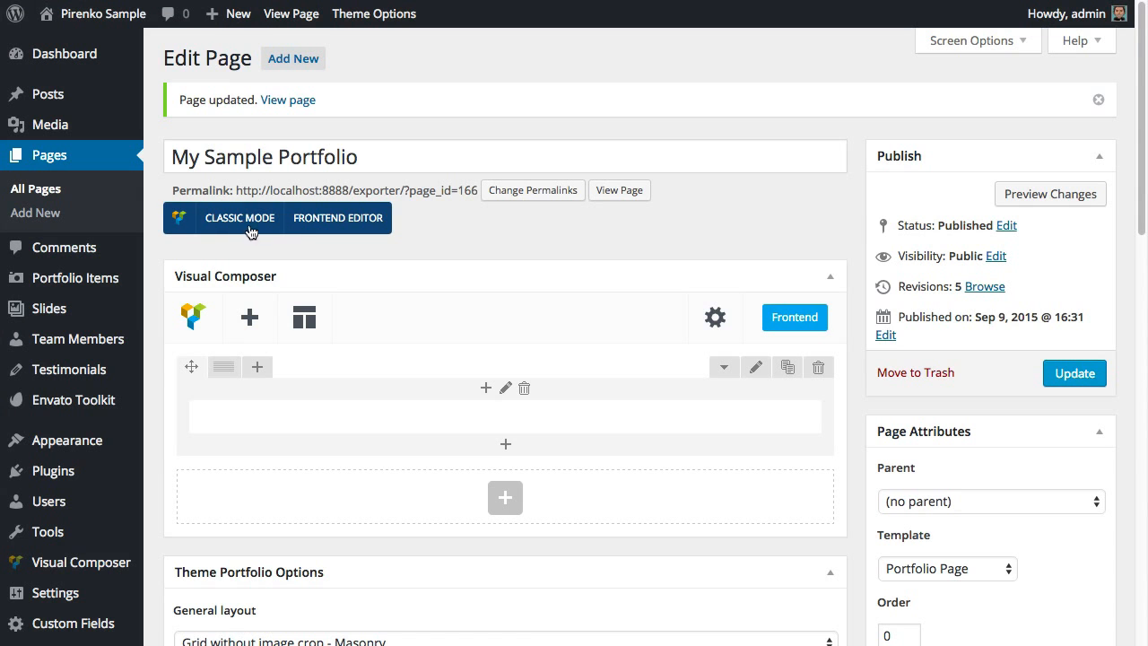
# - Find the Business 1 page in the list of all pages and open it for editing
pyautogui.click(90, 190)
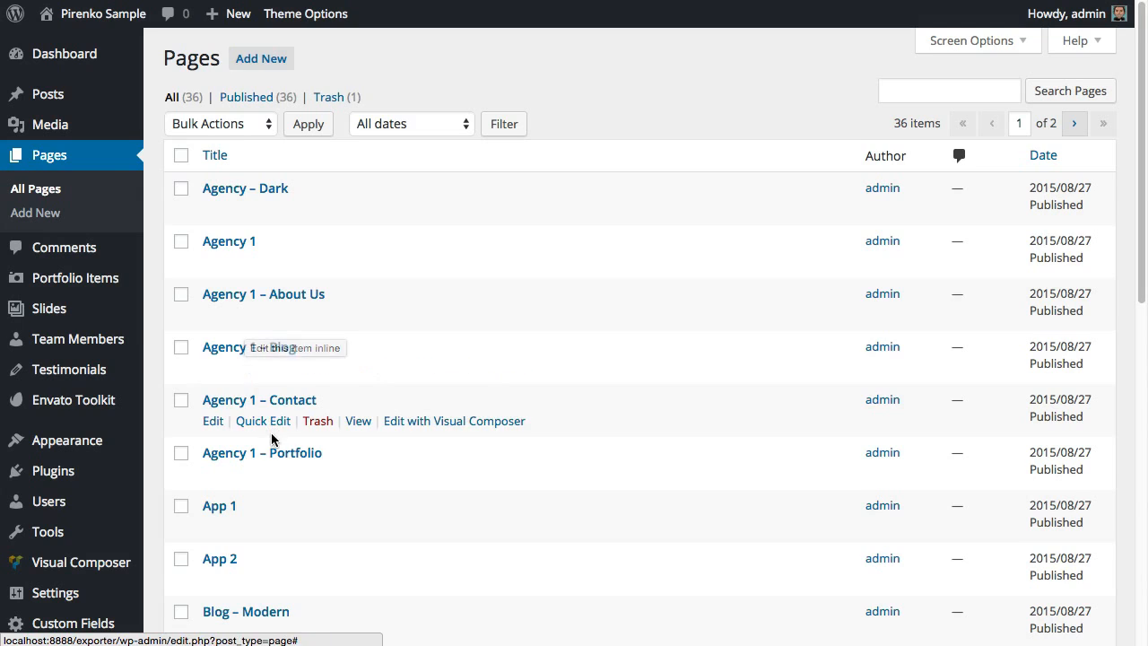
pyautogui.scroll(-5, 272, 437)
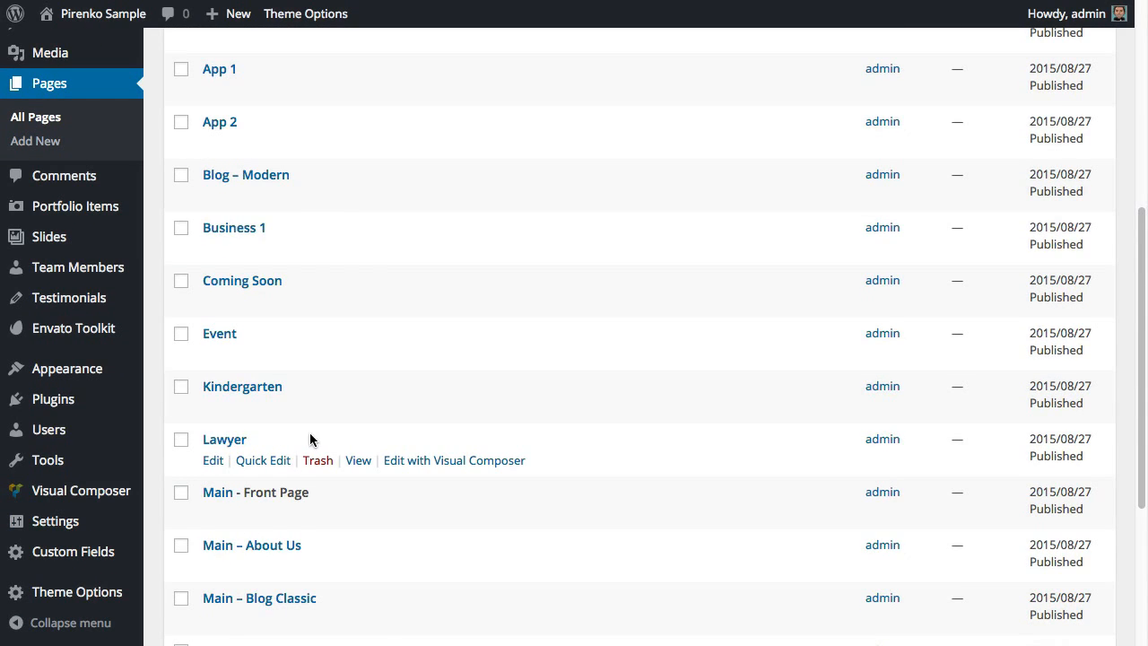
pyautogui.scroll(1, 388, 456)
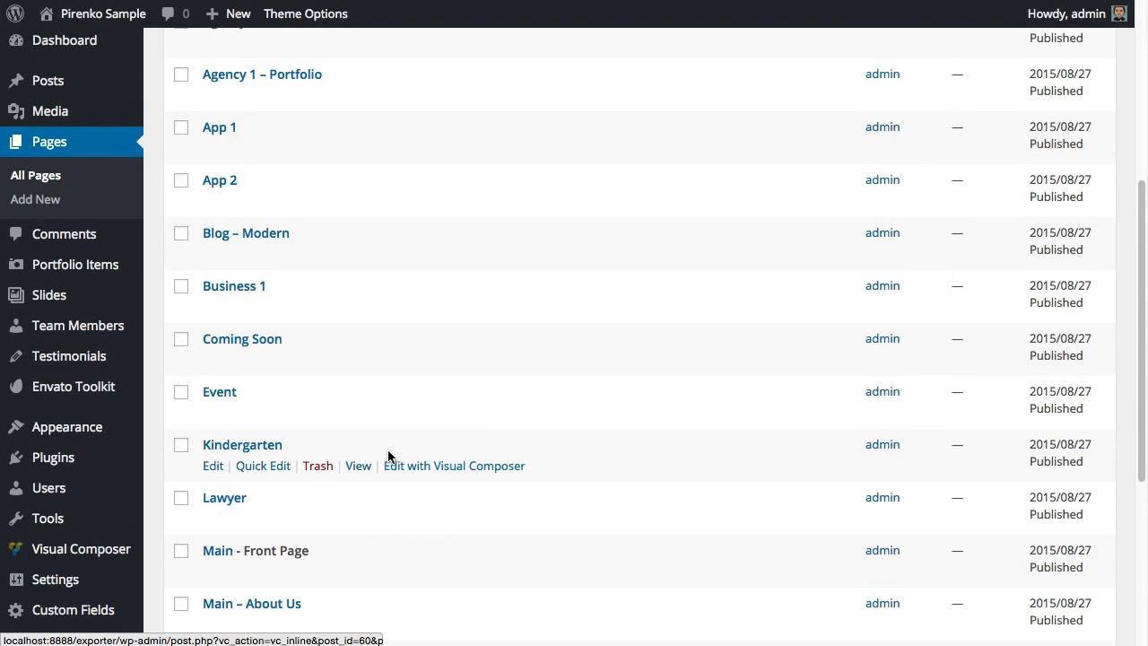
pyautogui.scroll(1, 388, 457)
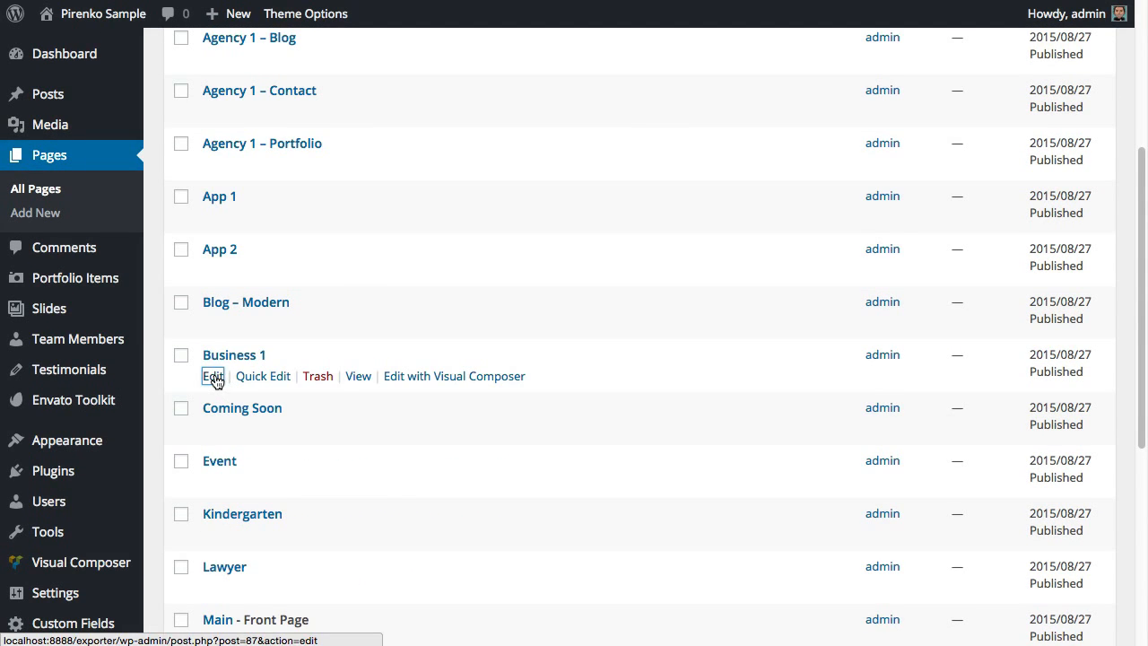
pyautogui.click(213, 375)
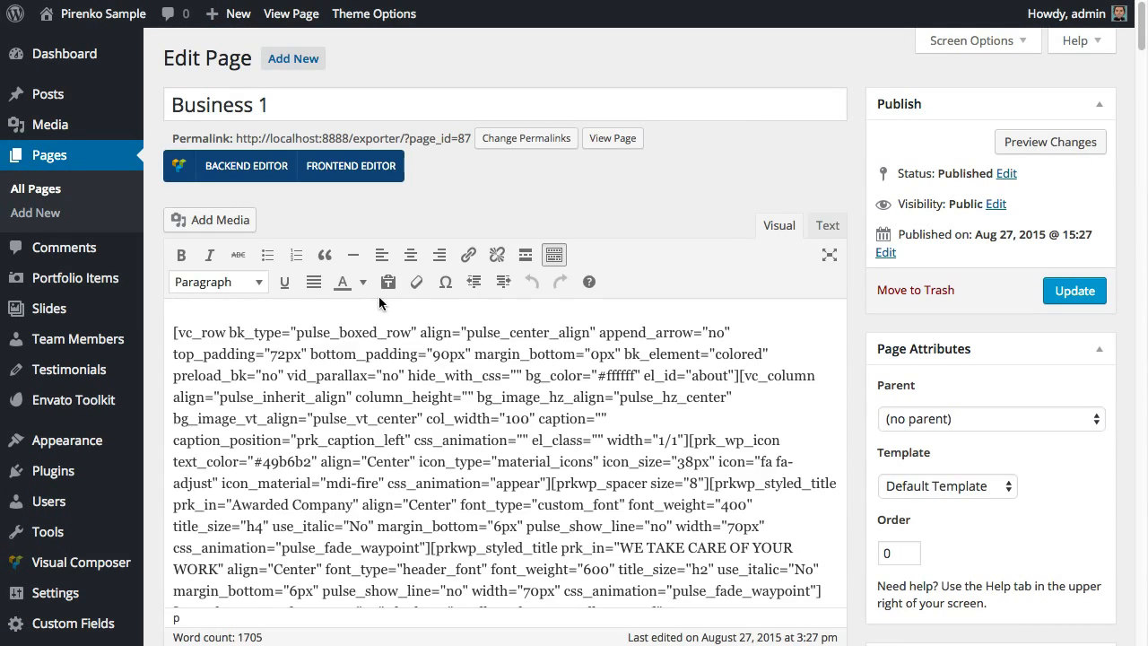
# - Switch the Business 1 page to the backend editor and examine how its rows and elements are built
pyautogui.click(254, 165)
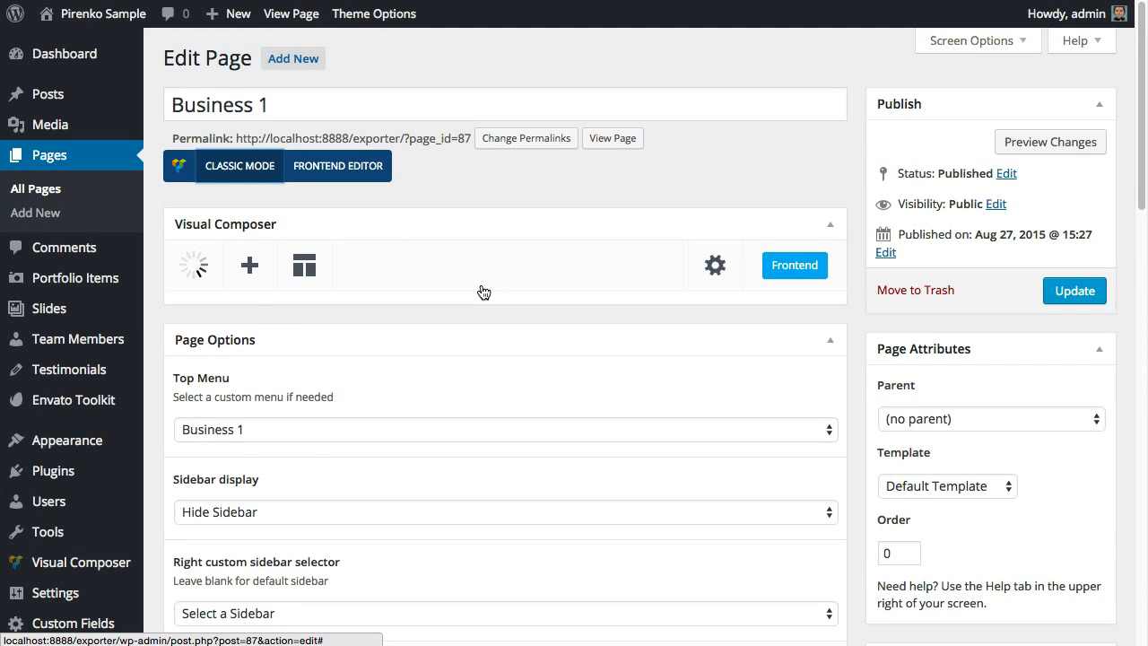
pyautogui.scroll(-12, 447, 287)
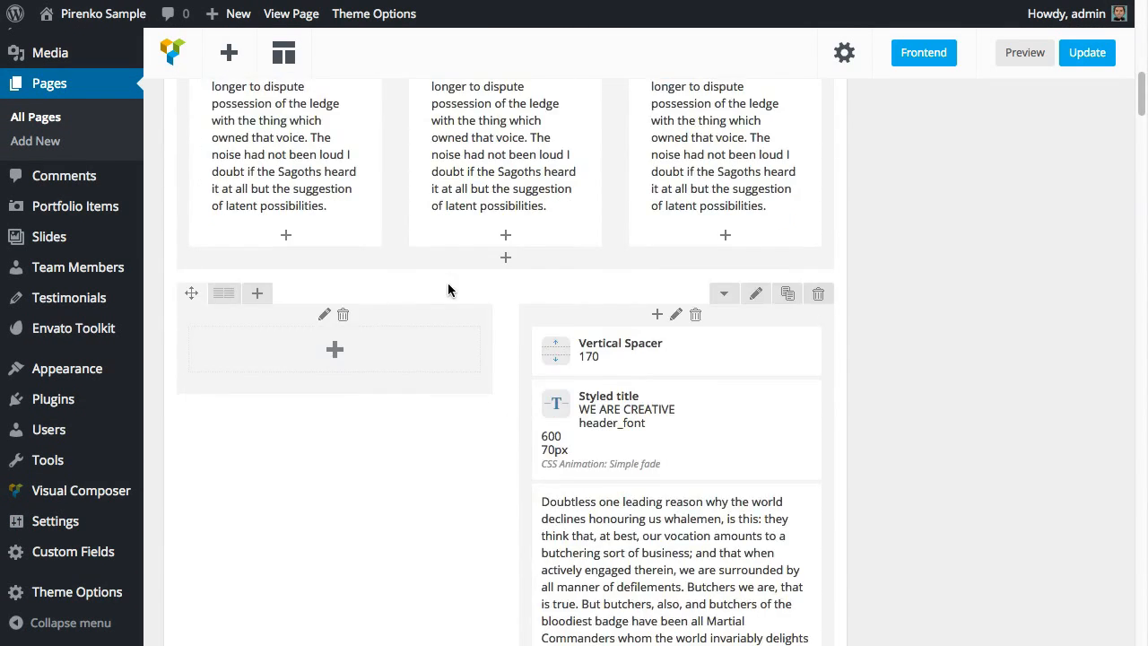
pyautogui.scroll(-5, 448, 289)
pyautogui.scroll(10, 444, 287)
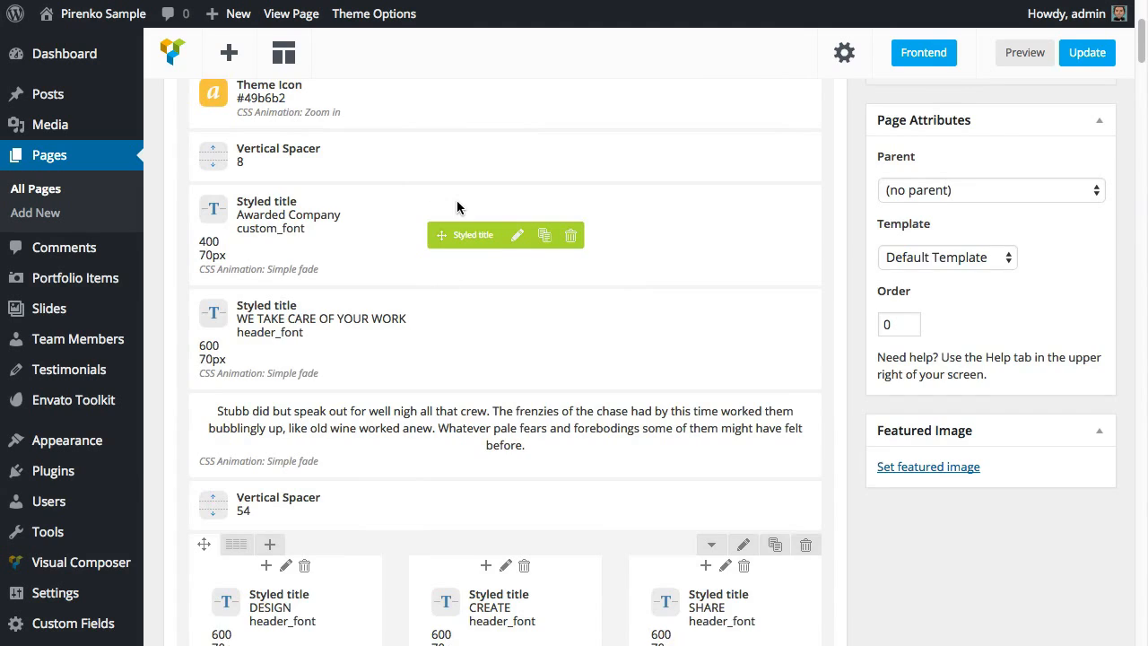
# - Find the Latest Portfolio element in the Business 1 page's #work row and open its settings
pyautogui.scroll(2, 430, 208)
pyautogui.scroll(-7, 413, 212)
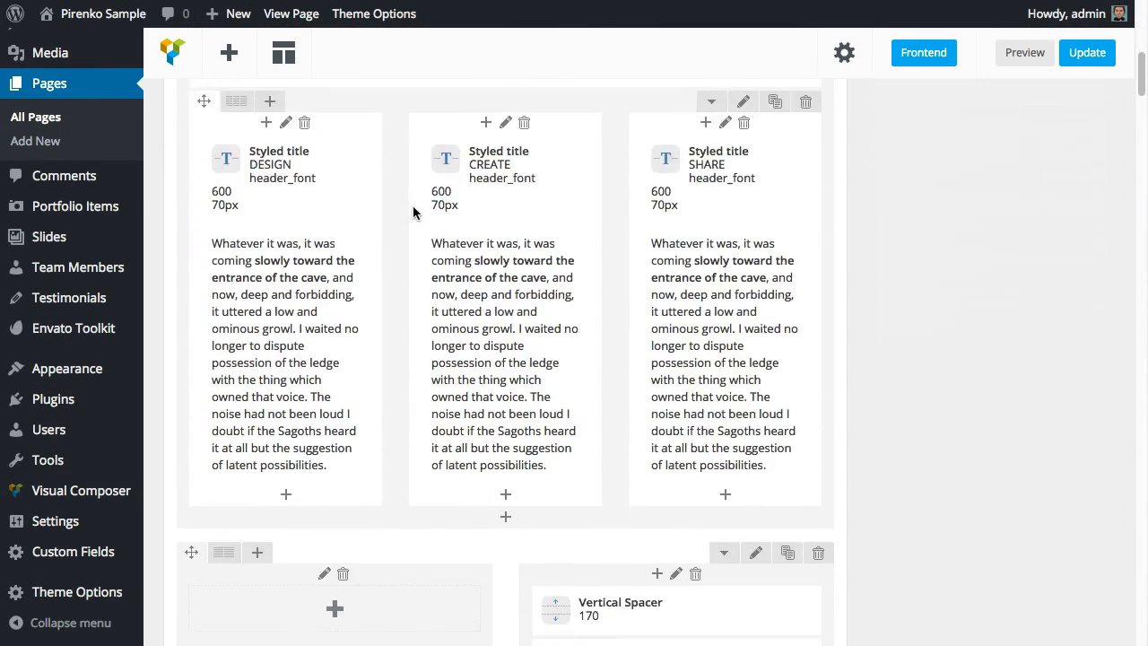
pyautogui.scroll(-12, 411, 238)
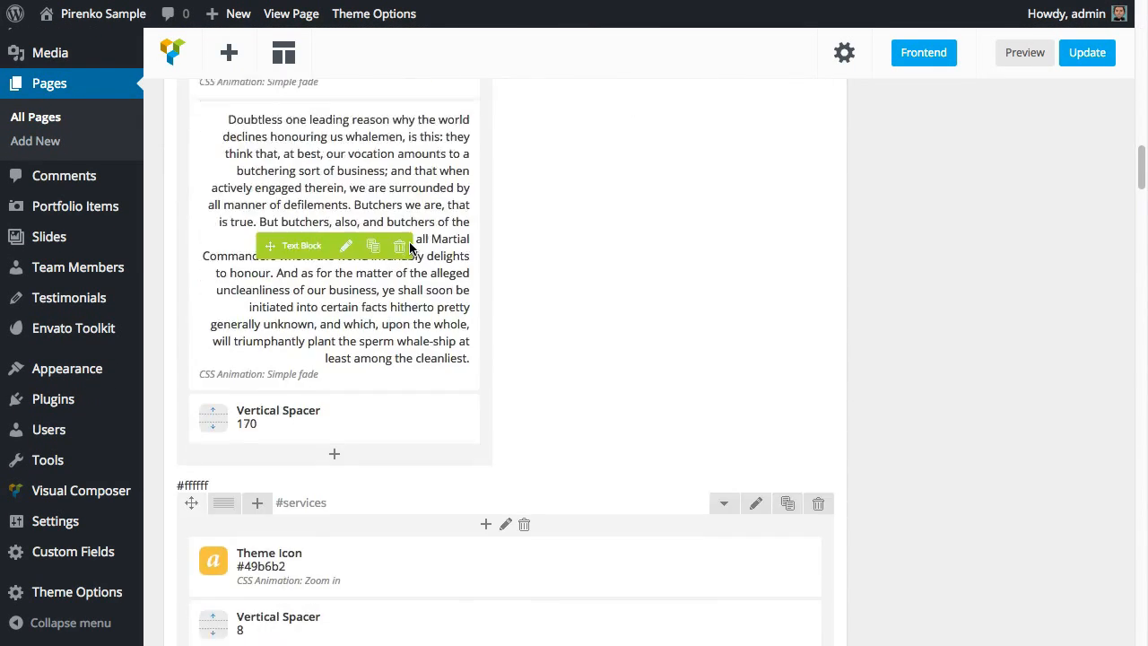
pyautogui.scroll(-10, 409, 248)
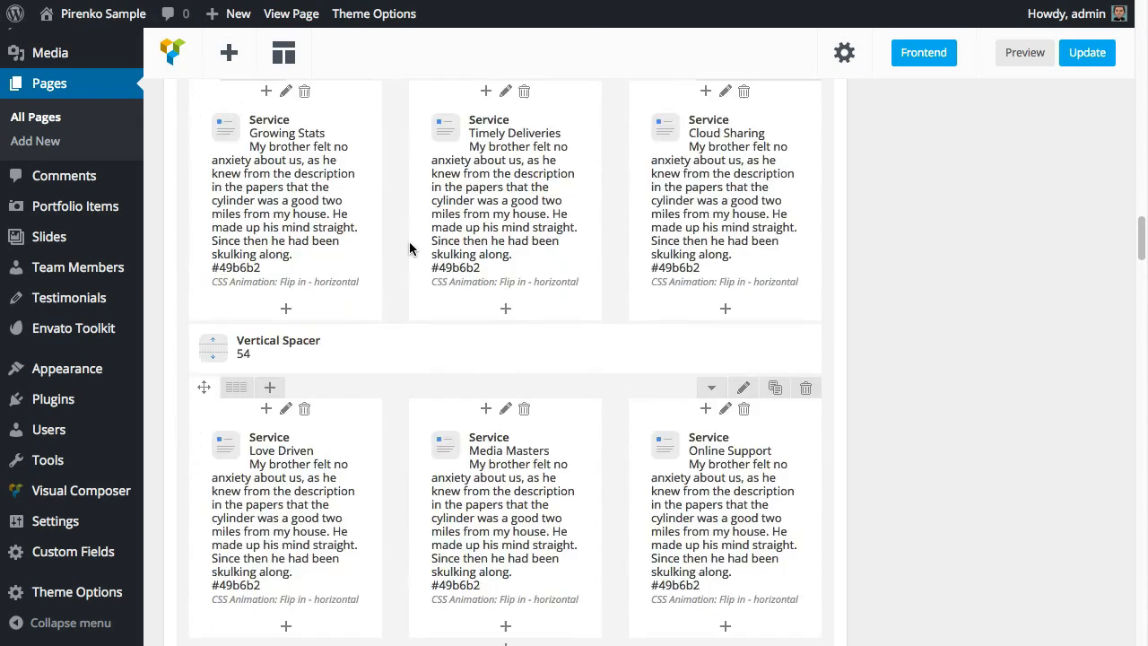
pyautogui.scroll(-10, 409, 247)
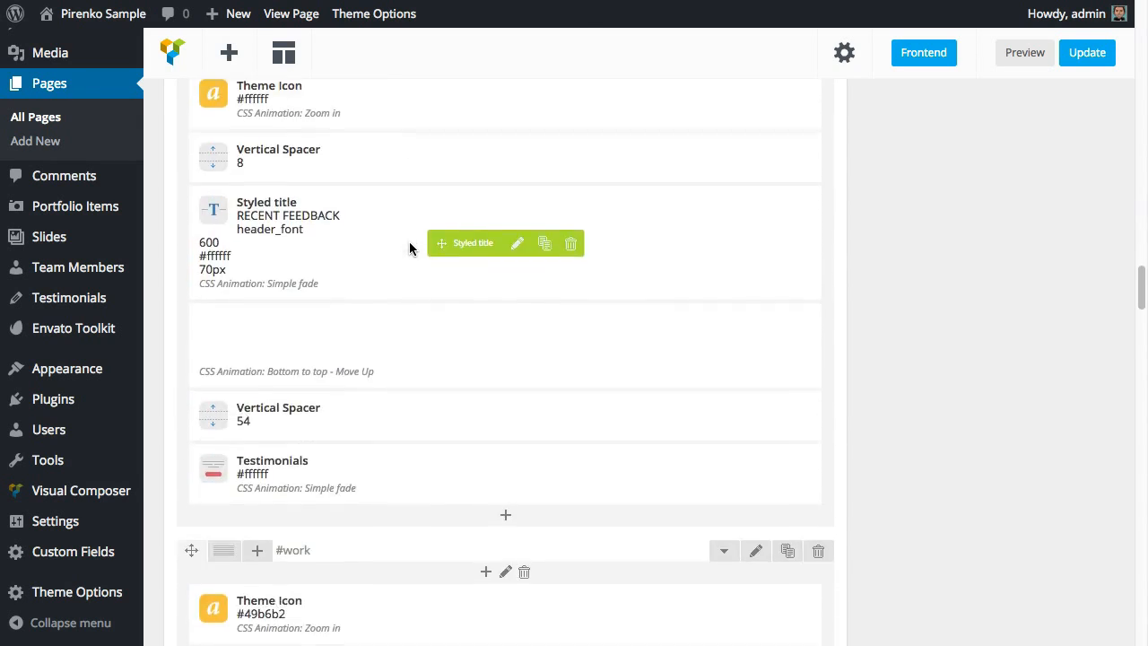
pyautogui.scroll(-7, 408, 245)
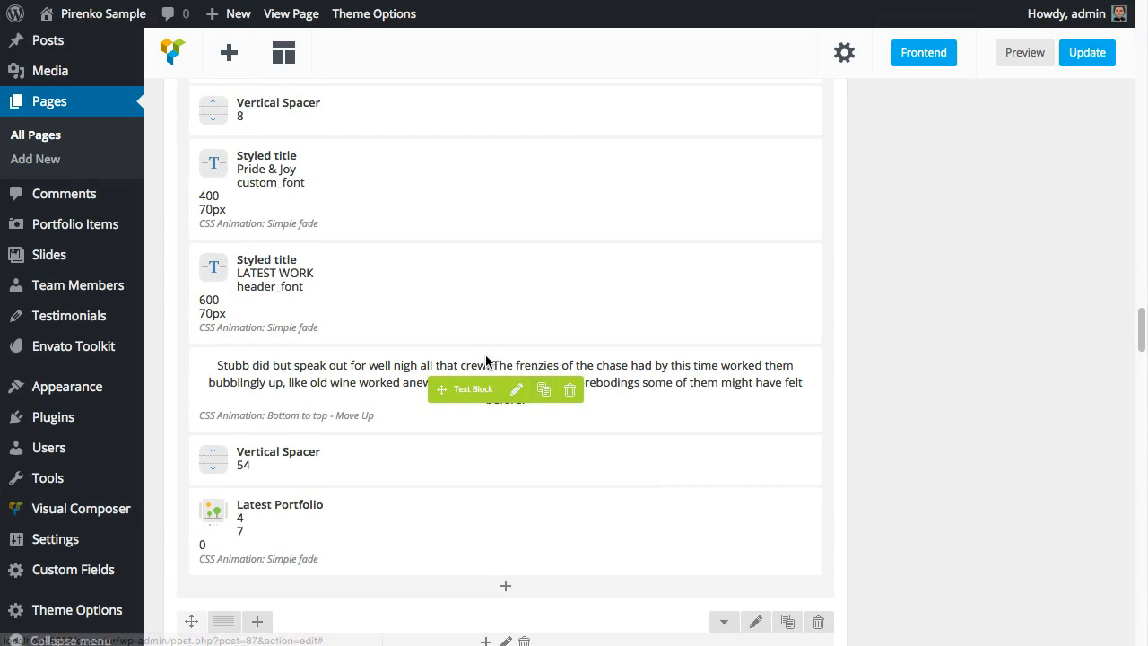
pyautogui.scroll(-5, 390, 366)
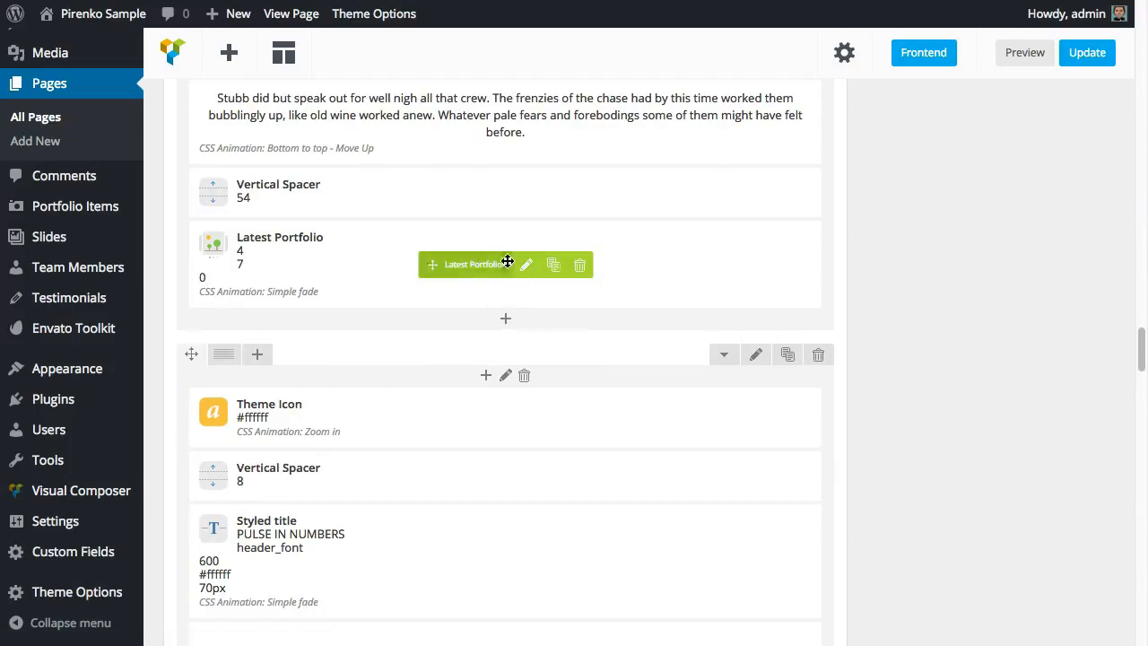
pyautogui.click(526, 264)
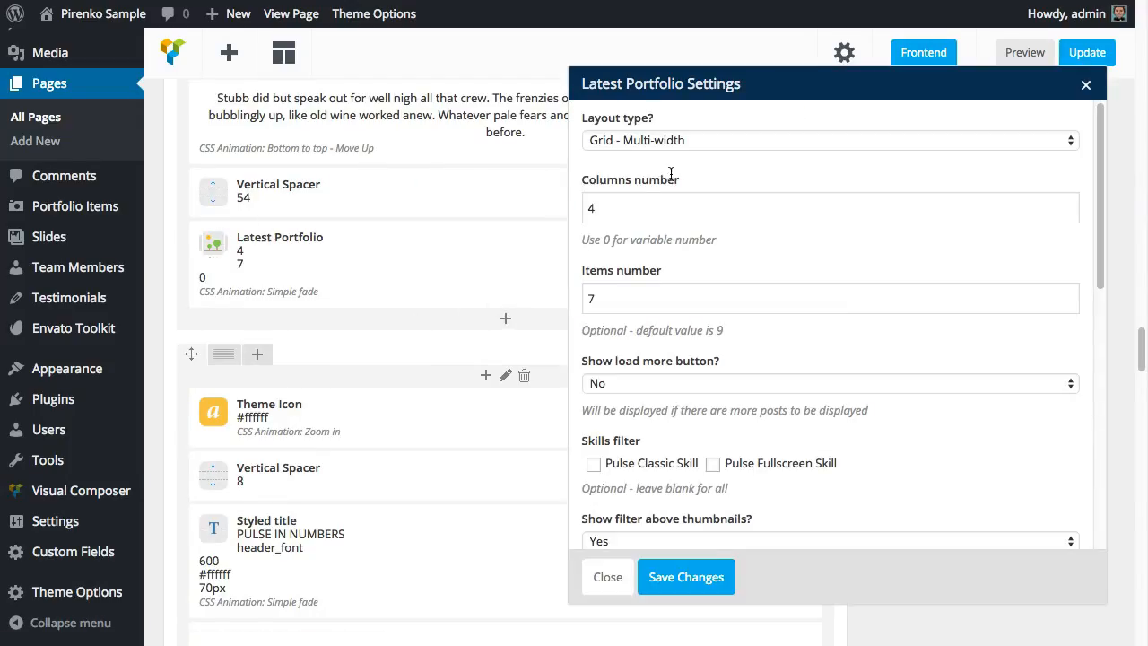
# - Review the Latest Portfolio element's available layout types, columns number and items number
pyautogui.click(713, 141)
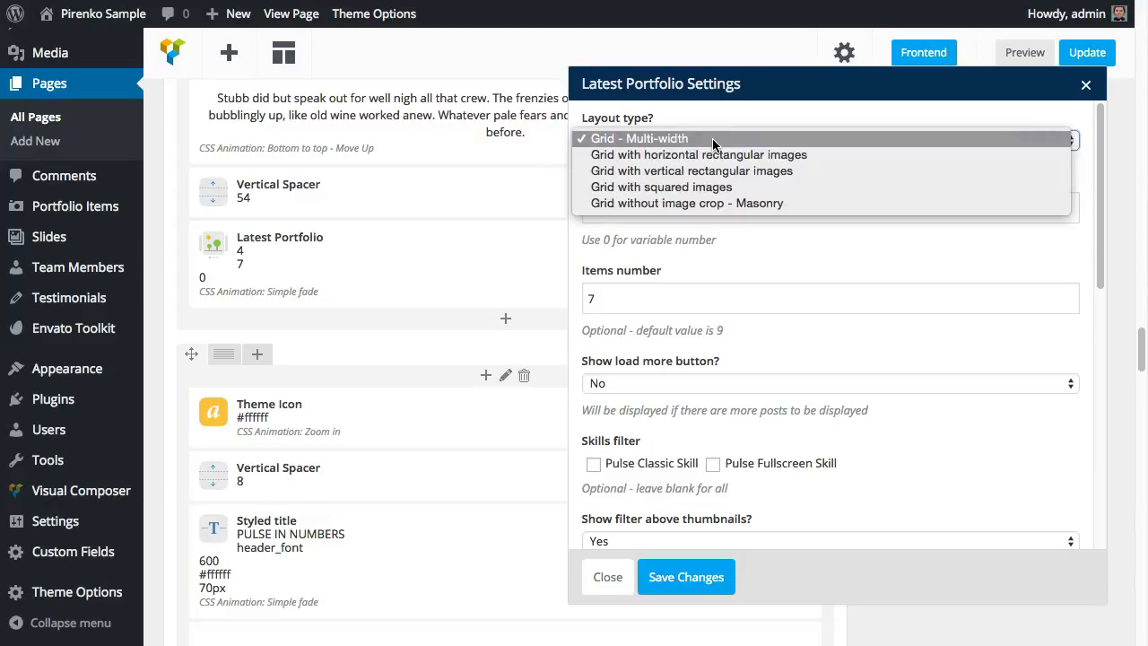
pyautogui.click(713, 138)
pyautogui.click(651, 207)
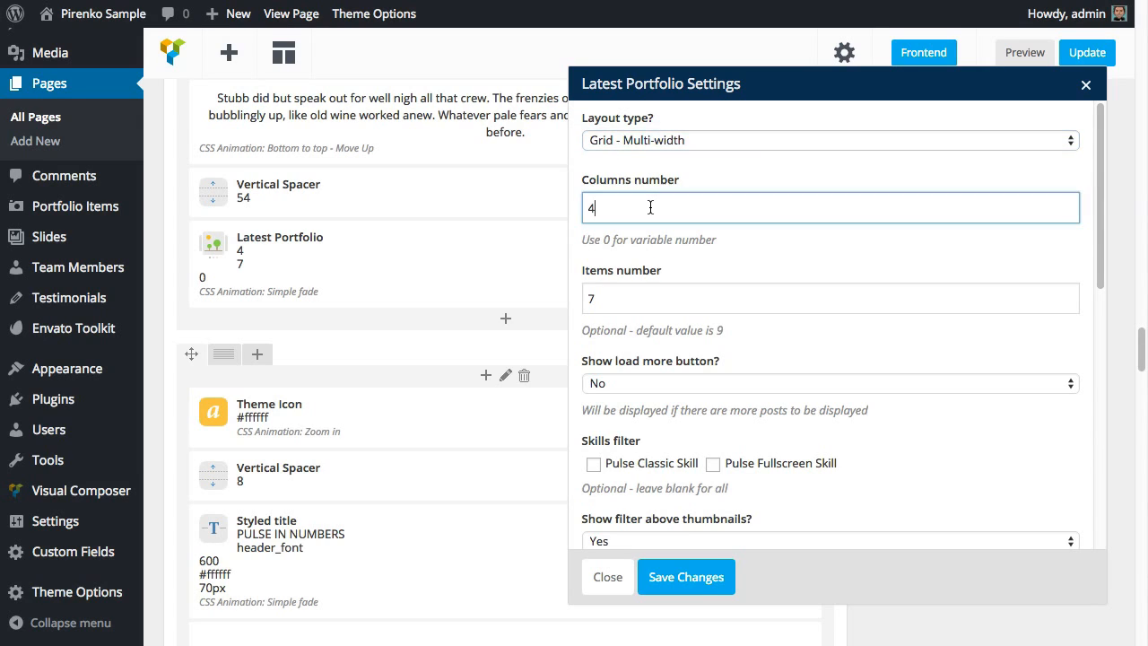
pyautogui.click(653, 300)
# - Examine the remaining Latest Portfolio settings, from load more button and skills filter to rollover and animation, and close them without saving
pyautogui.scroll(-2, 653, 302)
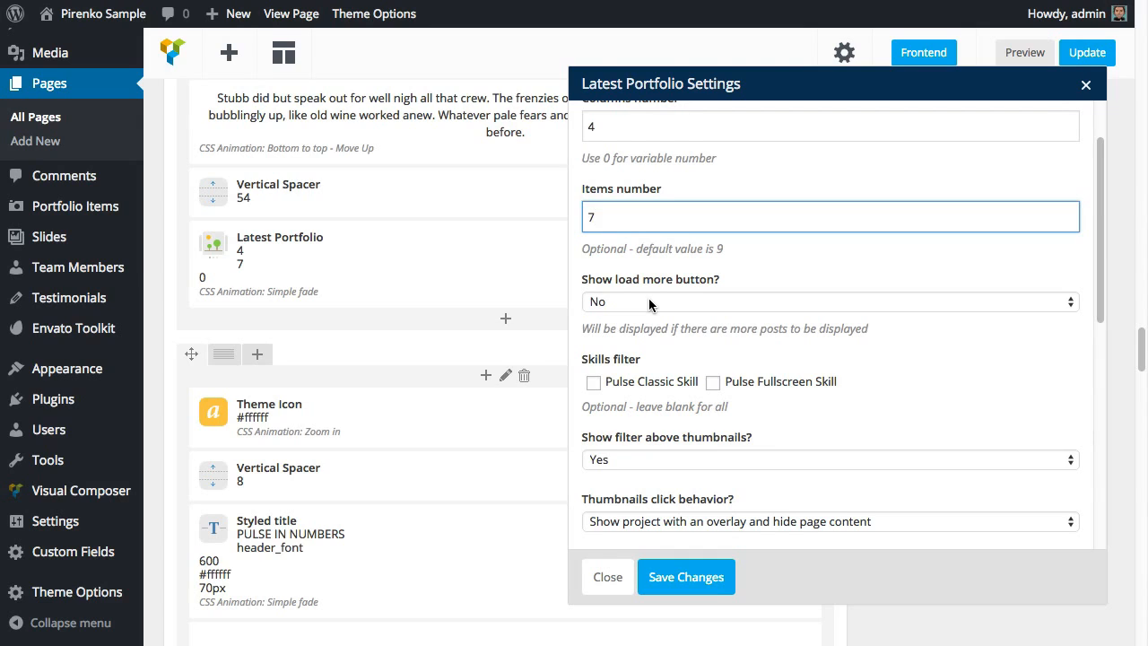
pyautogui.scroll(-2, 649, 305)
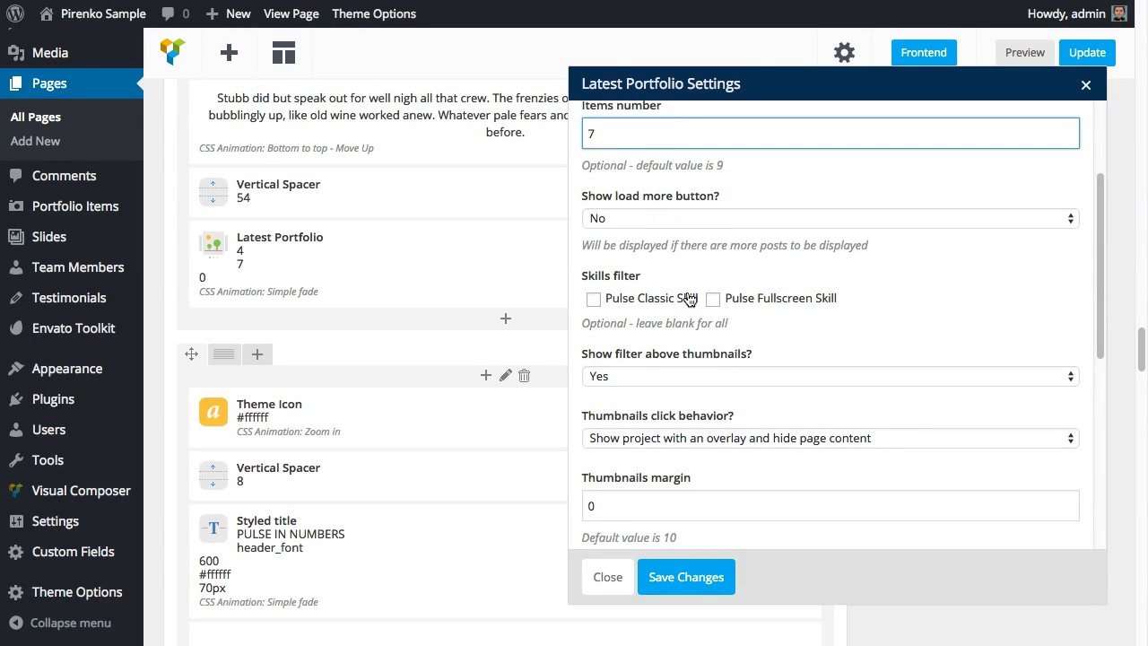
pyautogui.scroll(-1, 668, 377)
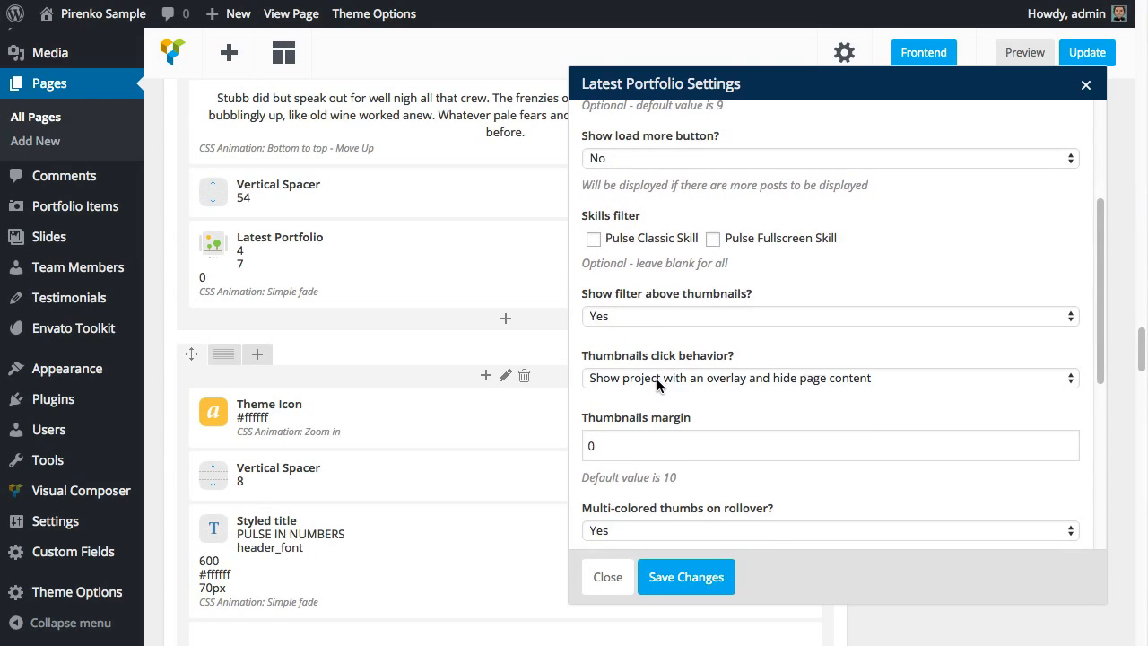
pyautogui.scroll(-1, 653, 375)
pyautogui.scroll(-1, 644, 362)
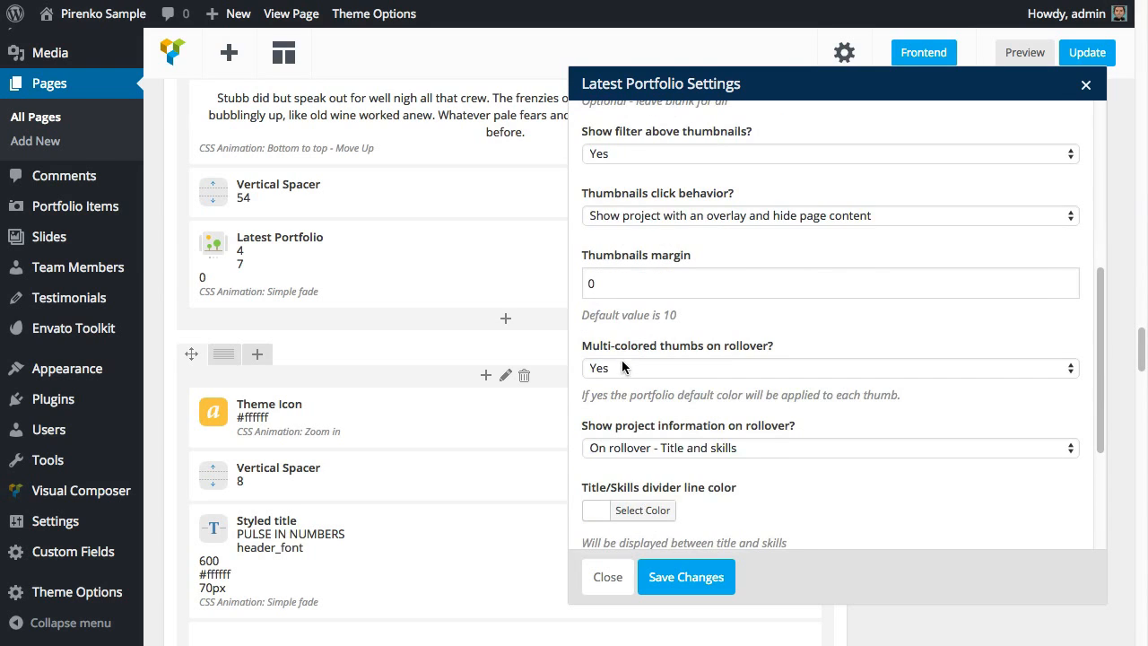
pyautogui.scroll(-1, 688, 367)
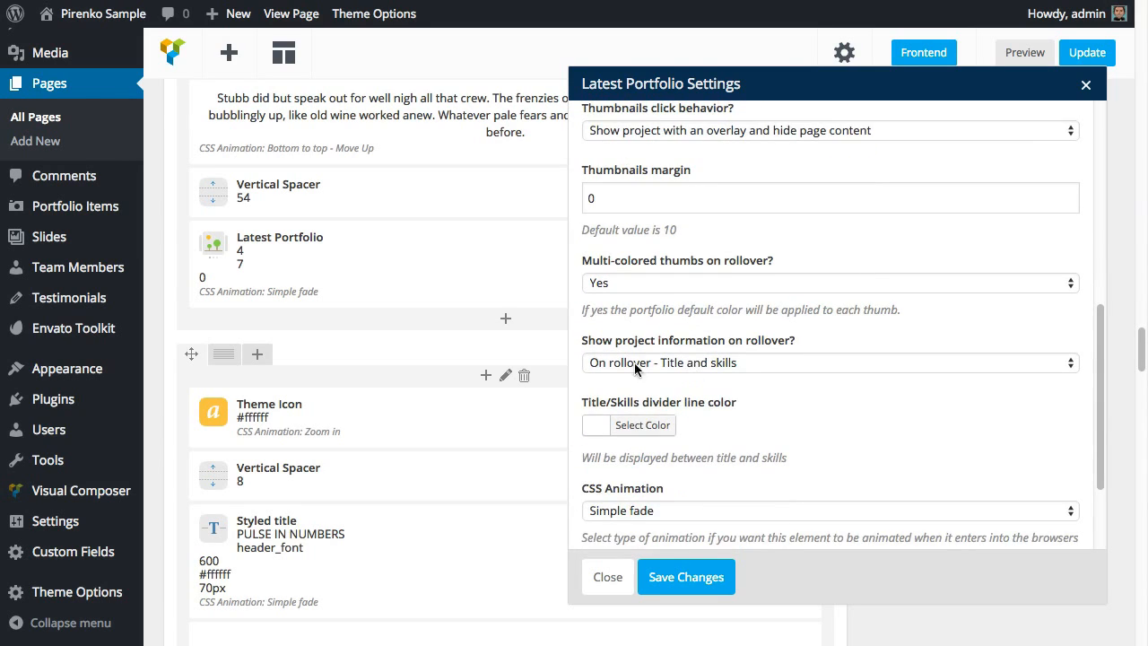
pyautogui.scroll(-1, 763, 357)
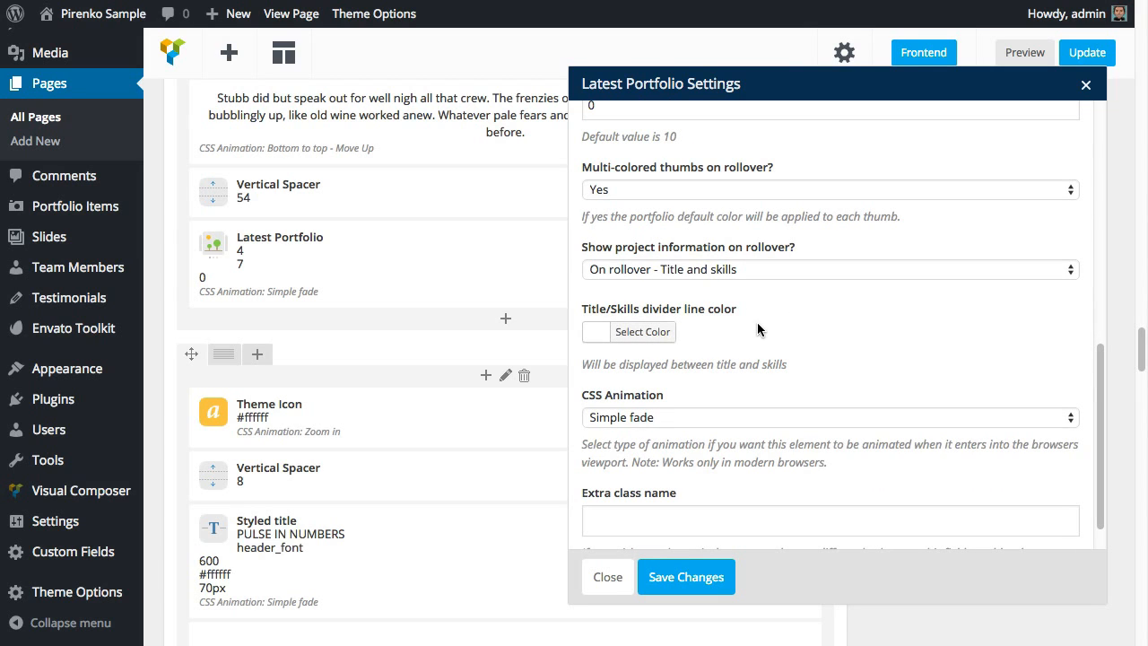
pyautogui.scroll(5, 757, 321)
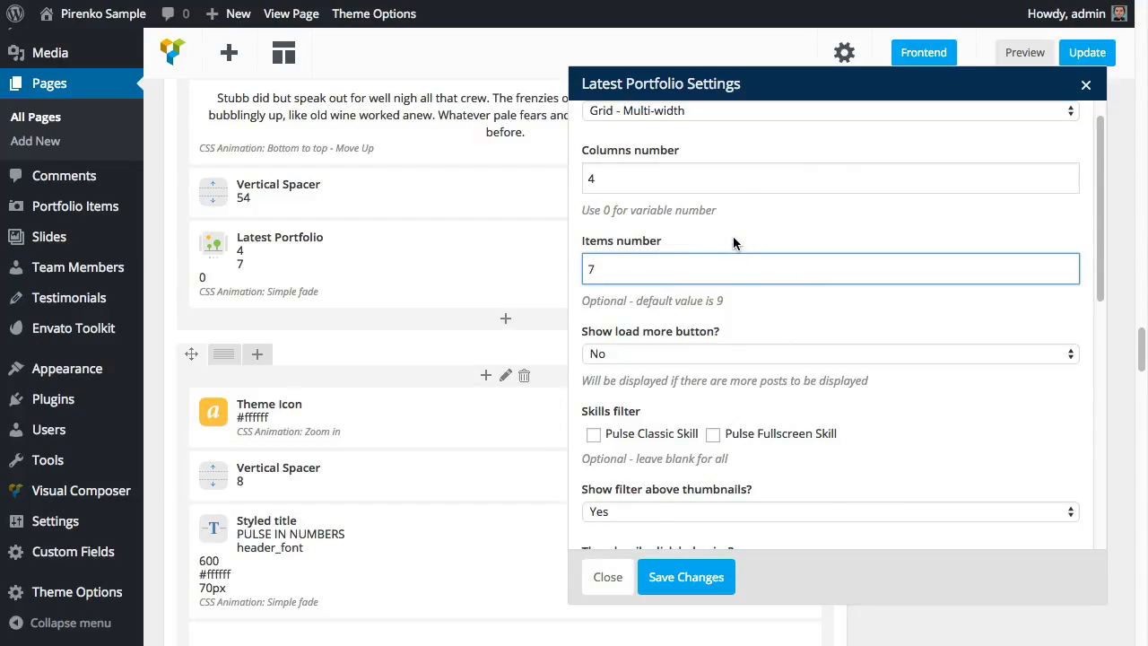
pyautogui.click(608, 576)
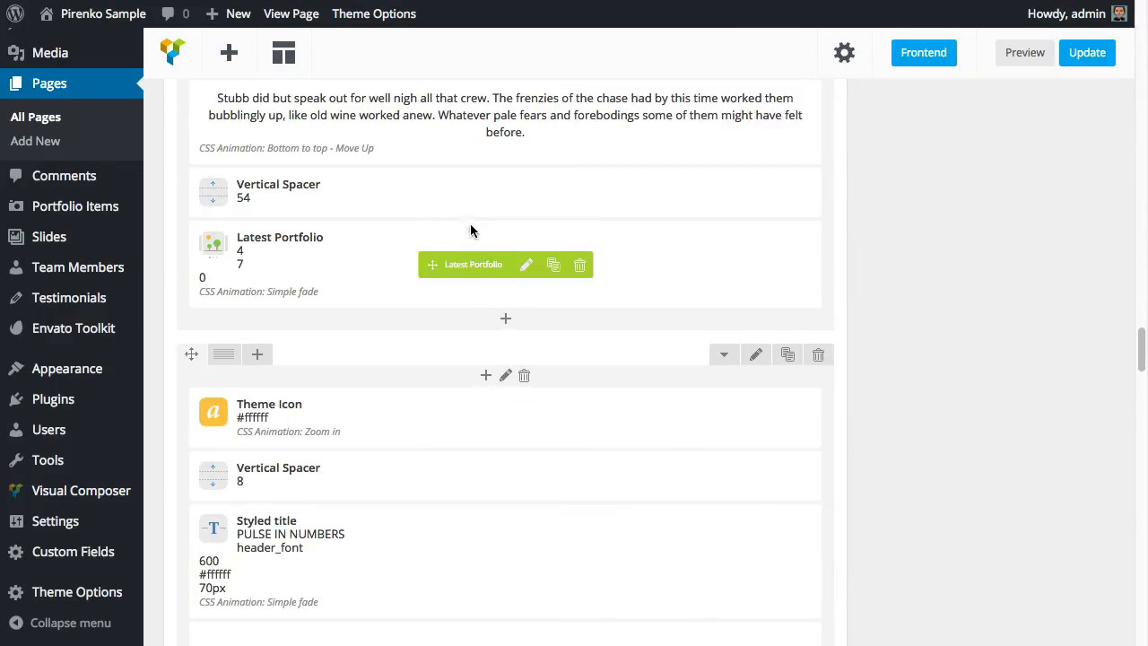
# - Open the list of elements that can be added to the #work row and locate Latest Portfolio in it
pyautogui.scroll(4, 526, 264)
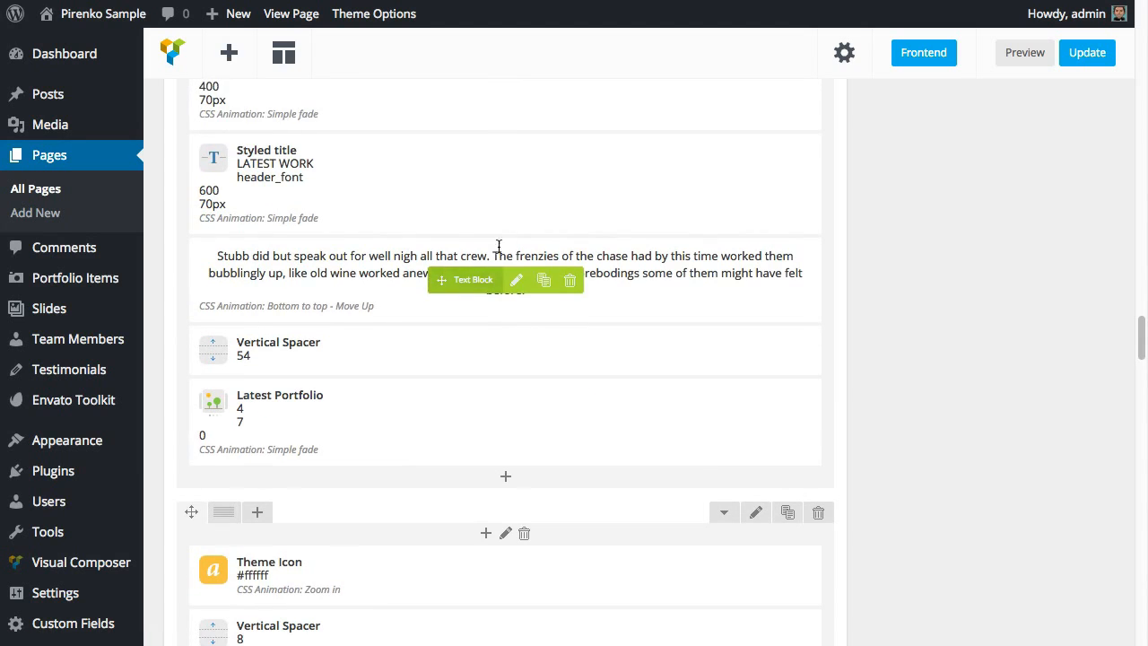
pyautogui.scroll(-5, 518, 218)
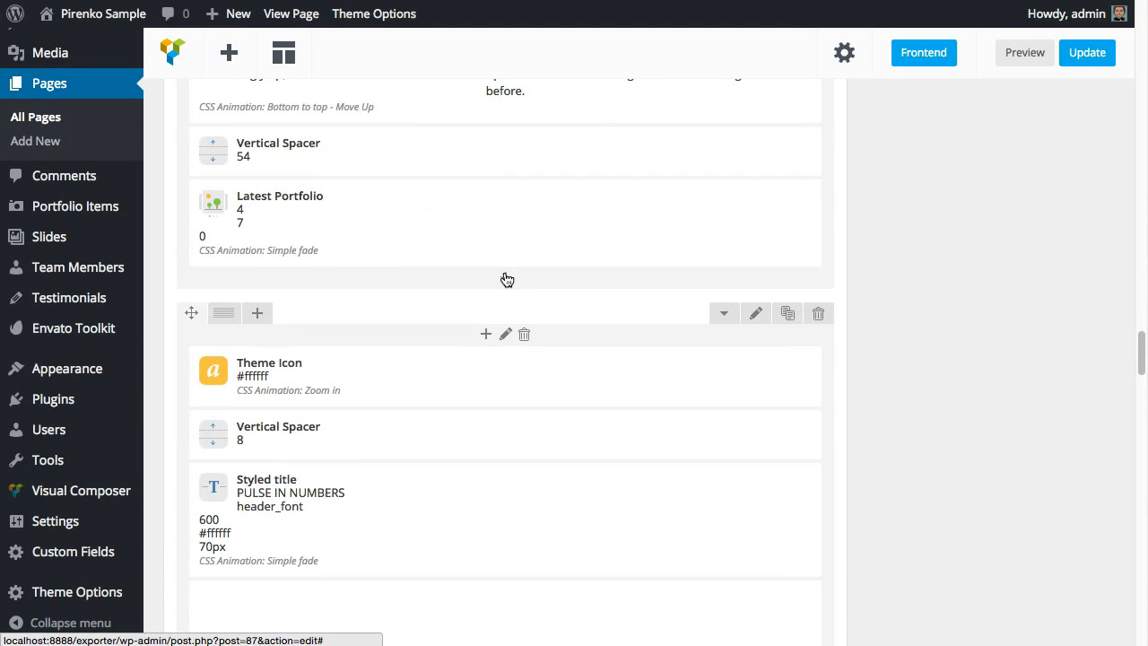
pyautogui.click(505, 280)
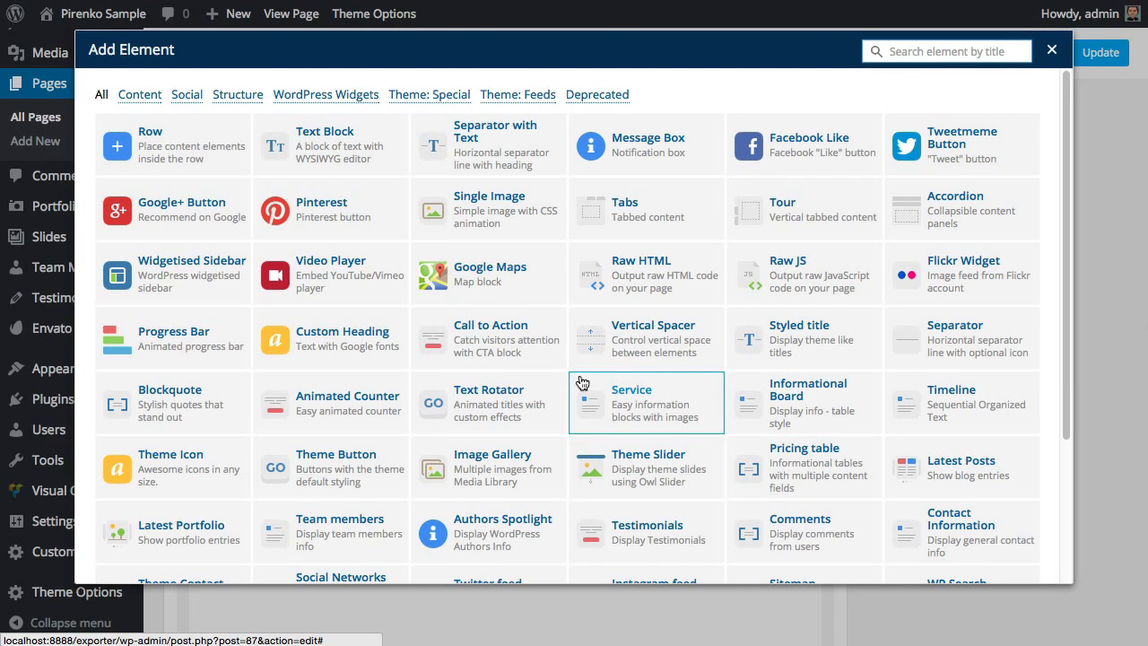
pyautogui.scroll(-2, 582, 383)
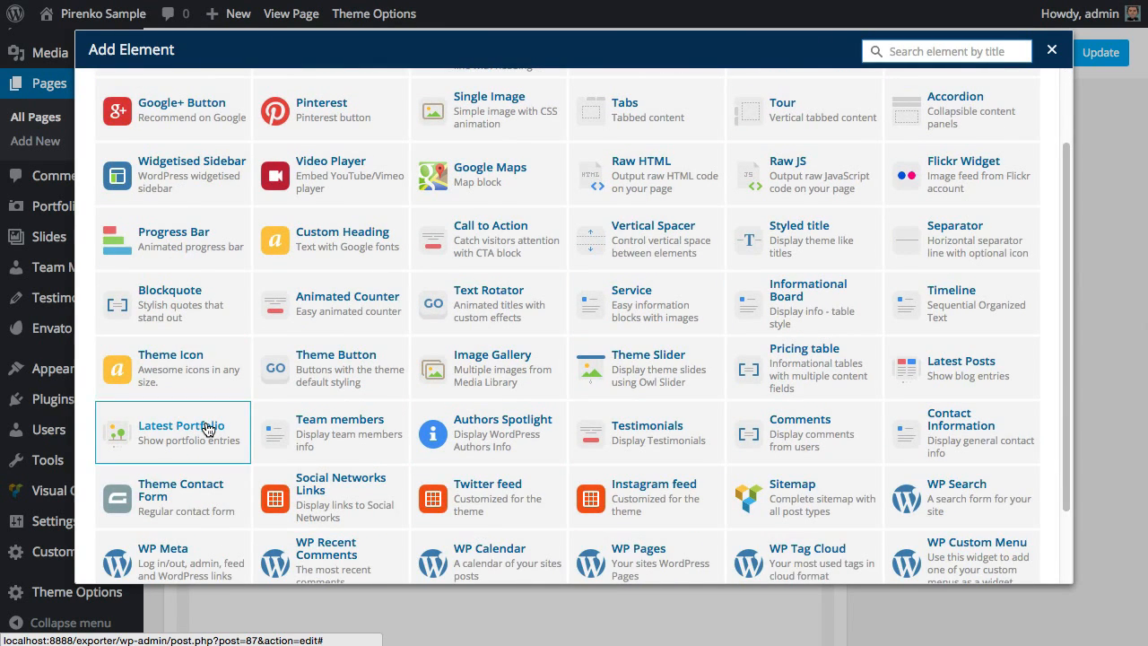
pyautogui.scroll(2, 422, 448)
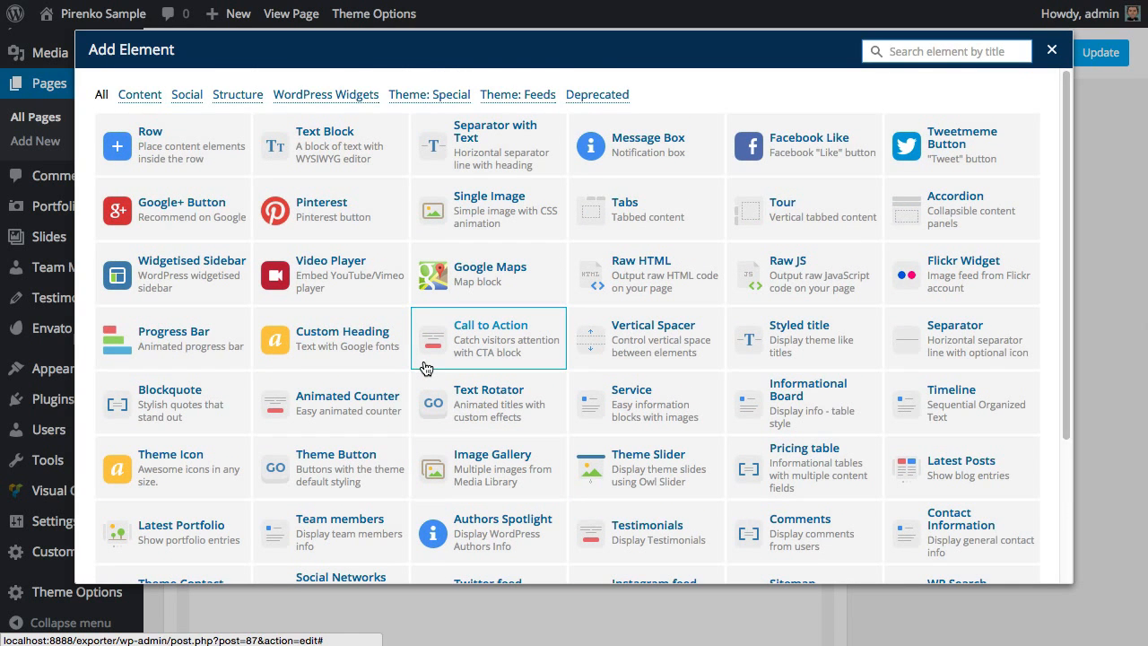